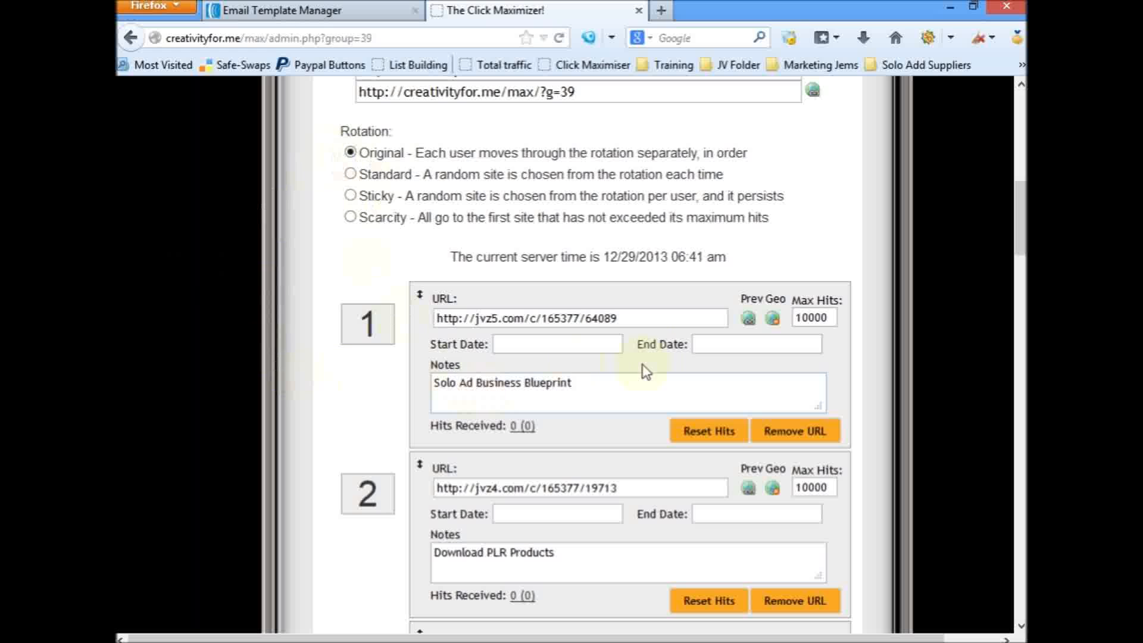
# Step: Review the URL, notes and maximum hits of each link in the JVzooRotator group
pyautogui.click(644, 317)
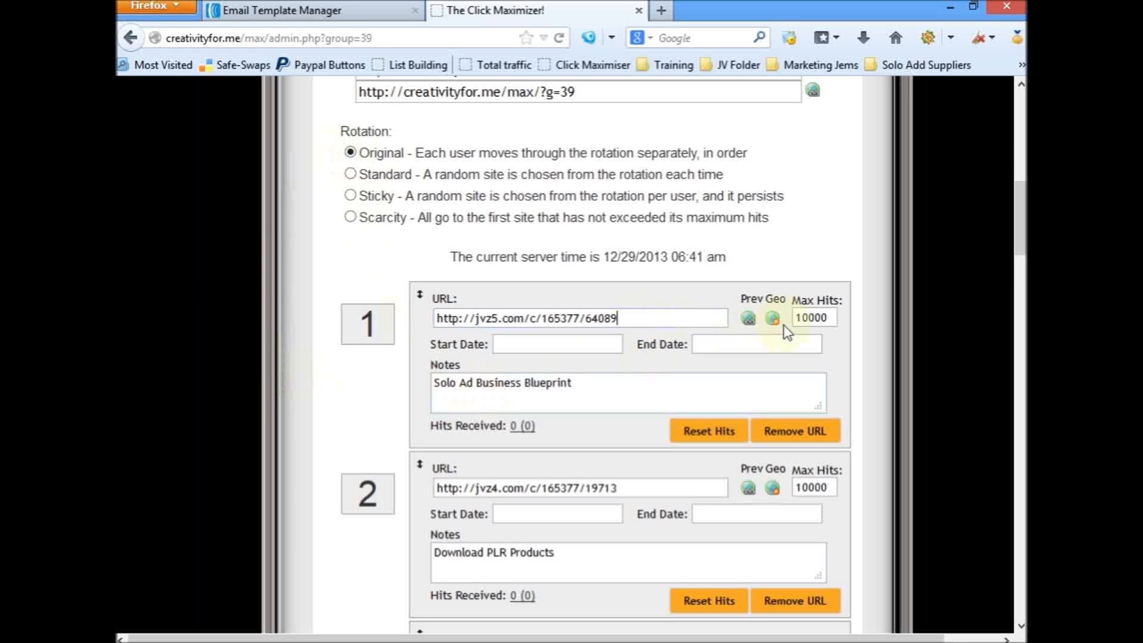
pyautogui.click(827, 317)
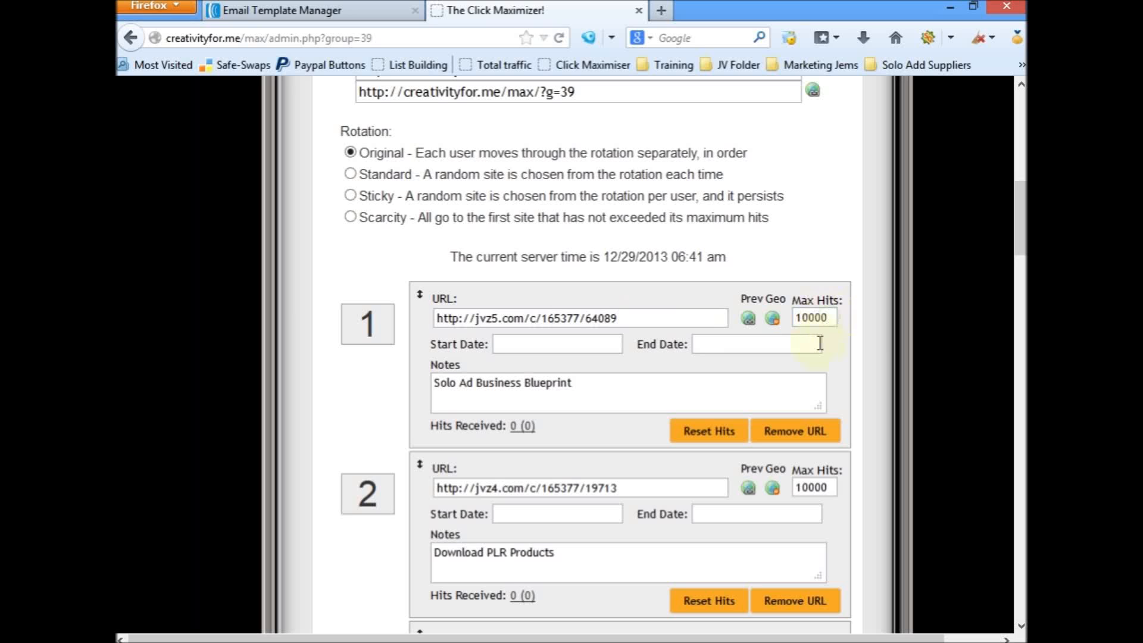
pyautogui.click(575, 383)
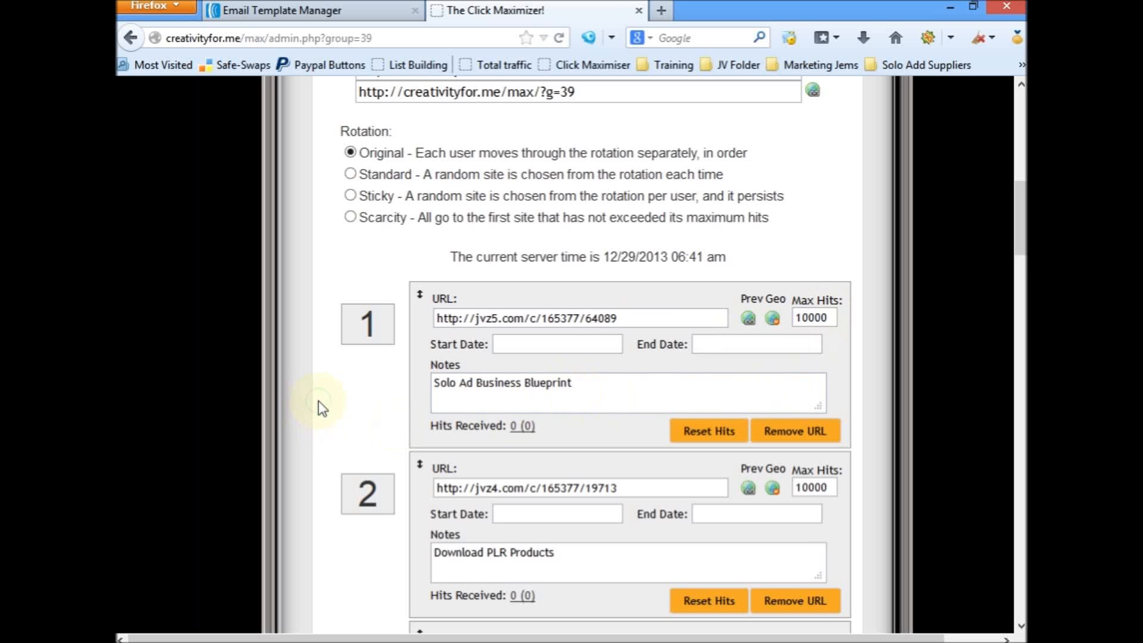
pyautogui.scroll(-3, 320, 404)
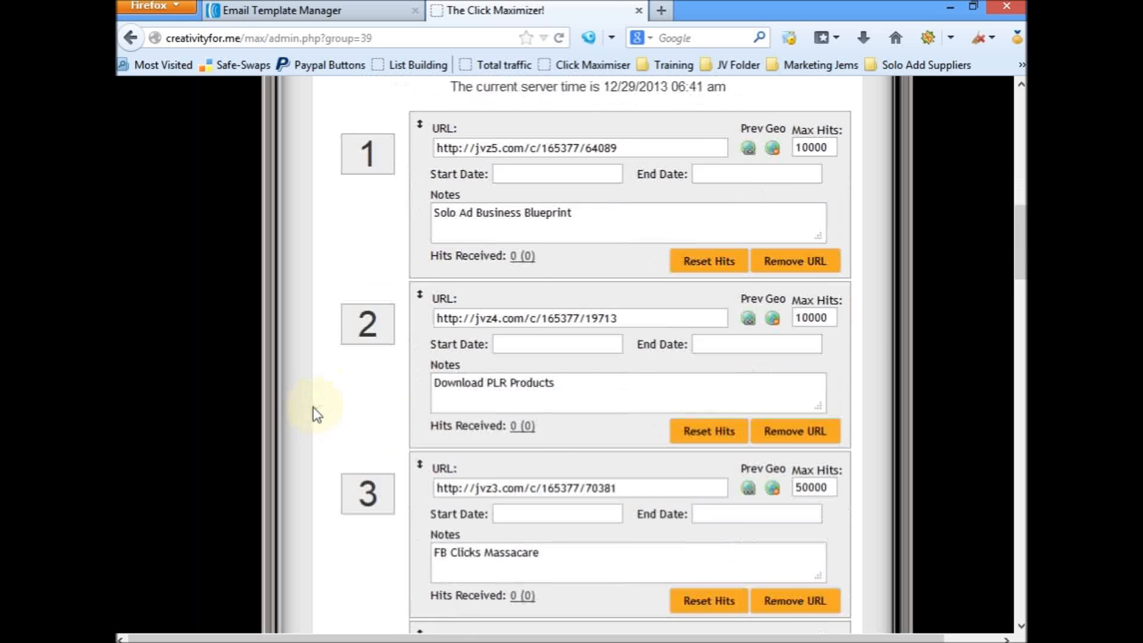
pyautogui.scroll(-1, 317, 414)
pyautogui.scroll(-5, 312, 408)
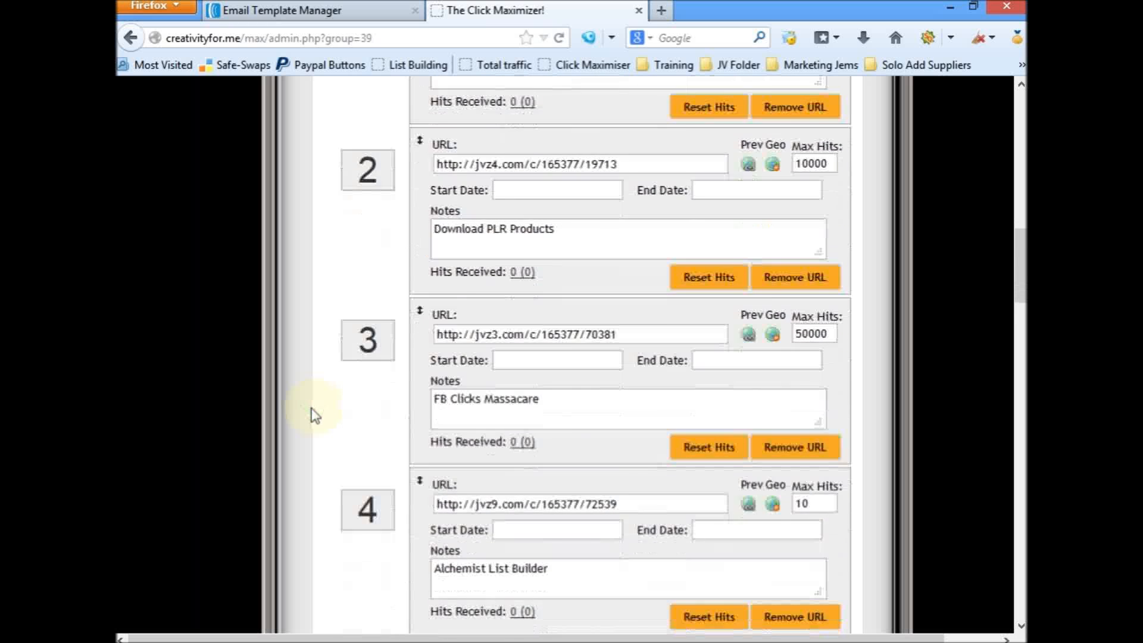
pyautogui.scroll(-2, 315, 417)
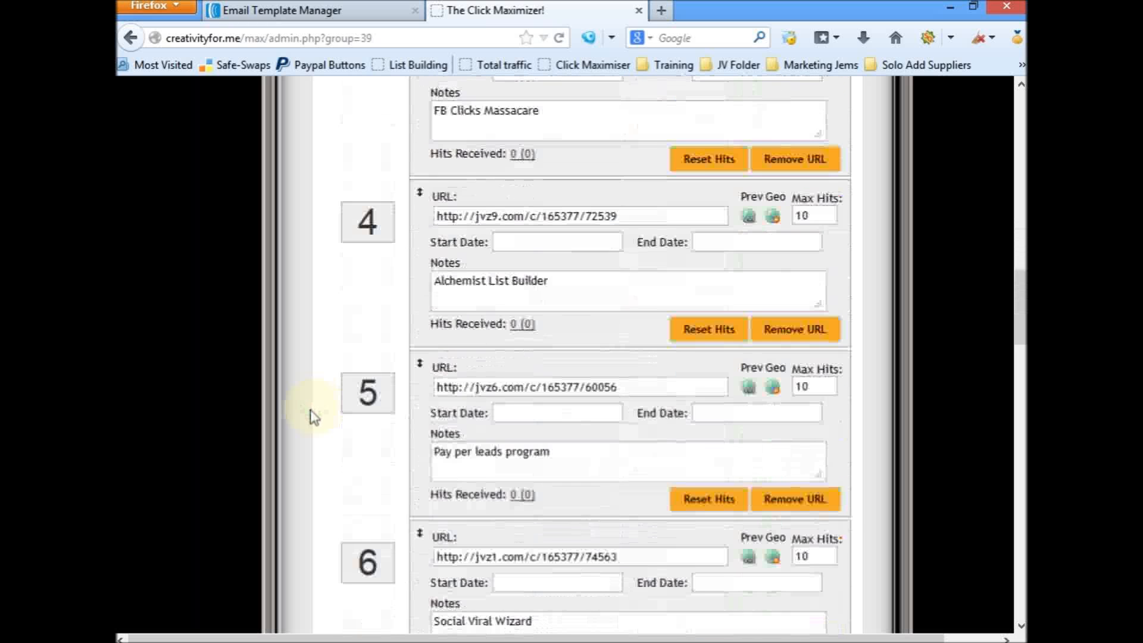
pyautogui.scroll(-2, 311, 420)
pyautogui.scroll(-2, 311, 420)
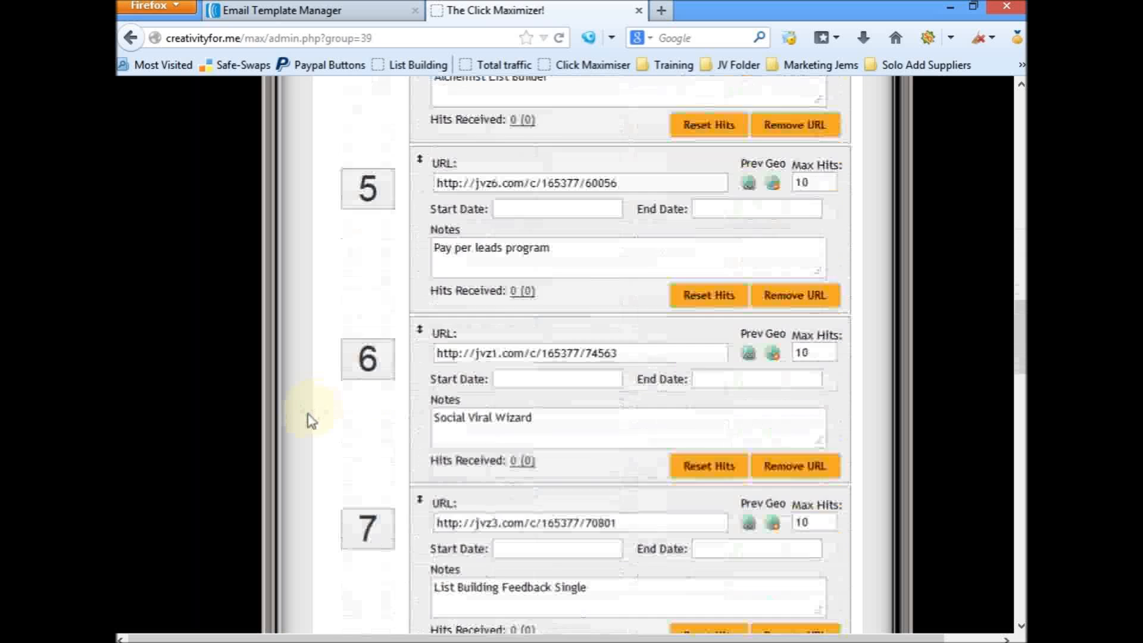
pyautogui.scroll(-2, 311, 421)
pyautogui.scroll(-4, 311, 420)
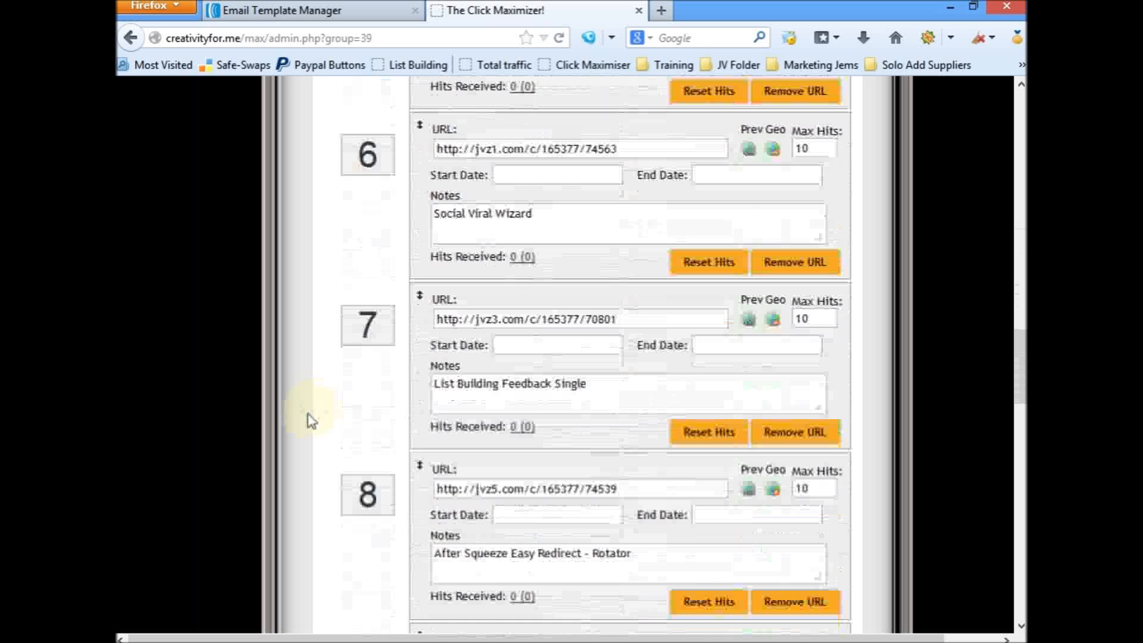
pyautogui.scroll(-4, 311, 420)
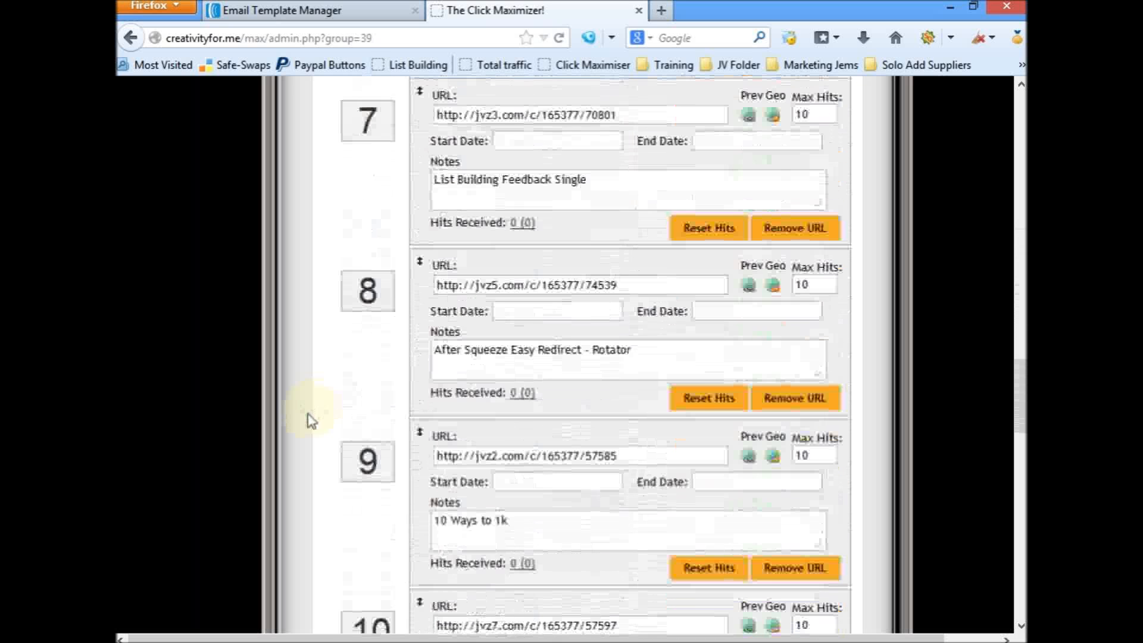
pyautogui.scroll(-5, 311, 420)
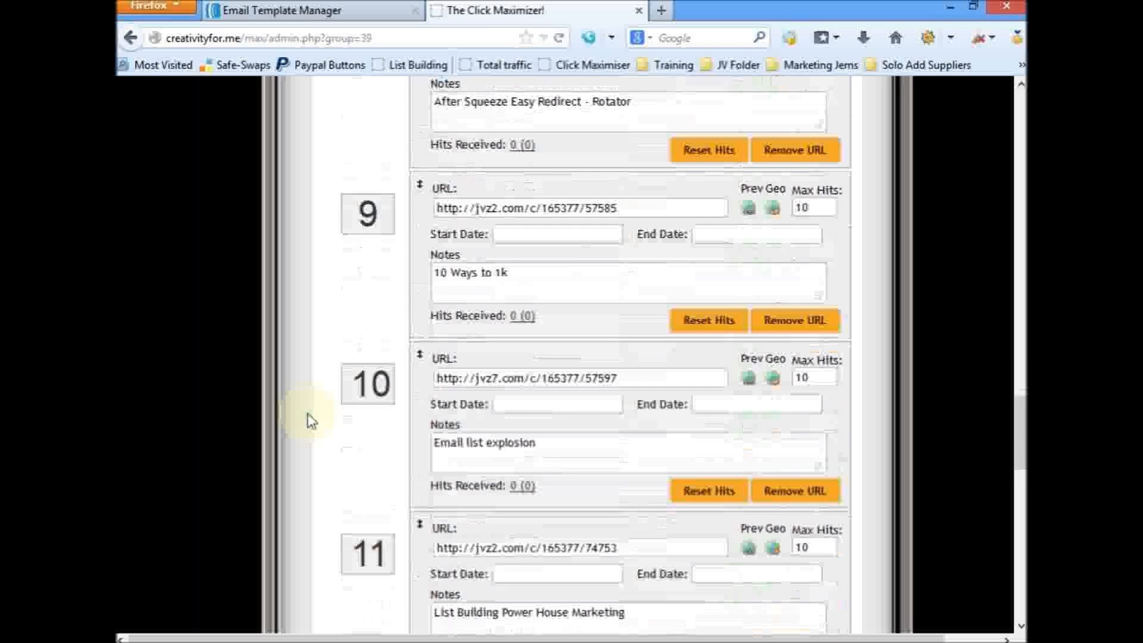
pyautogui.scroll(-4, 311, 422)
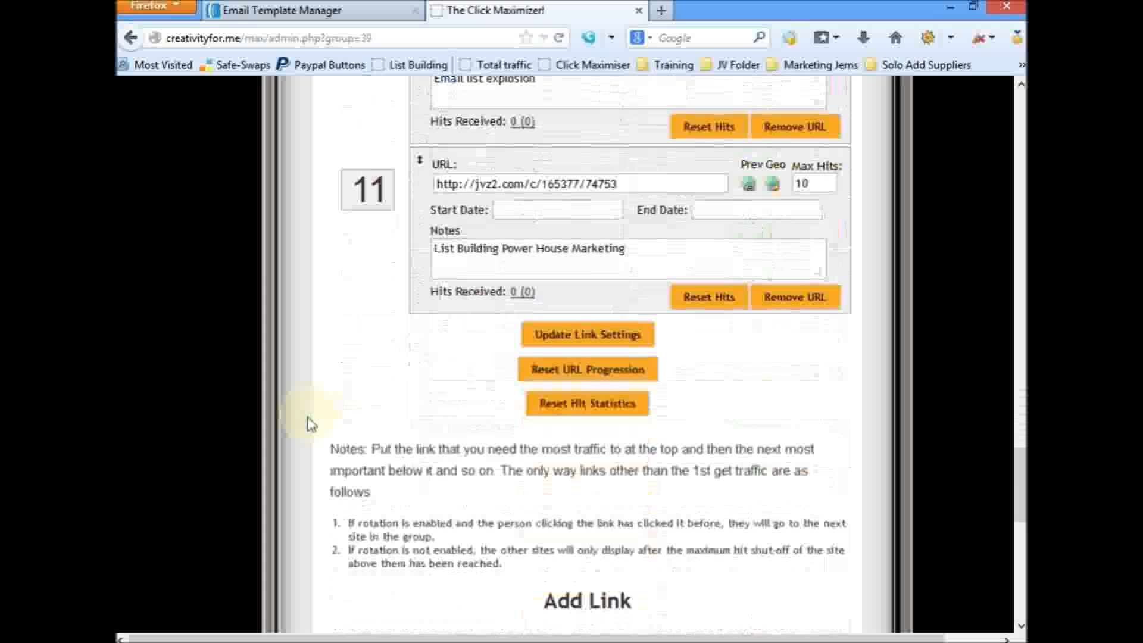
pyautogui.scroll(-2, 311, 423)
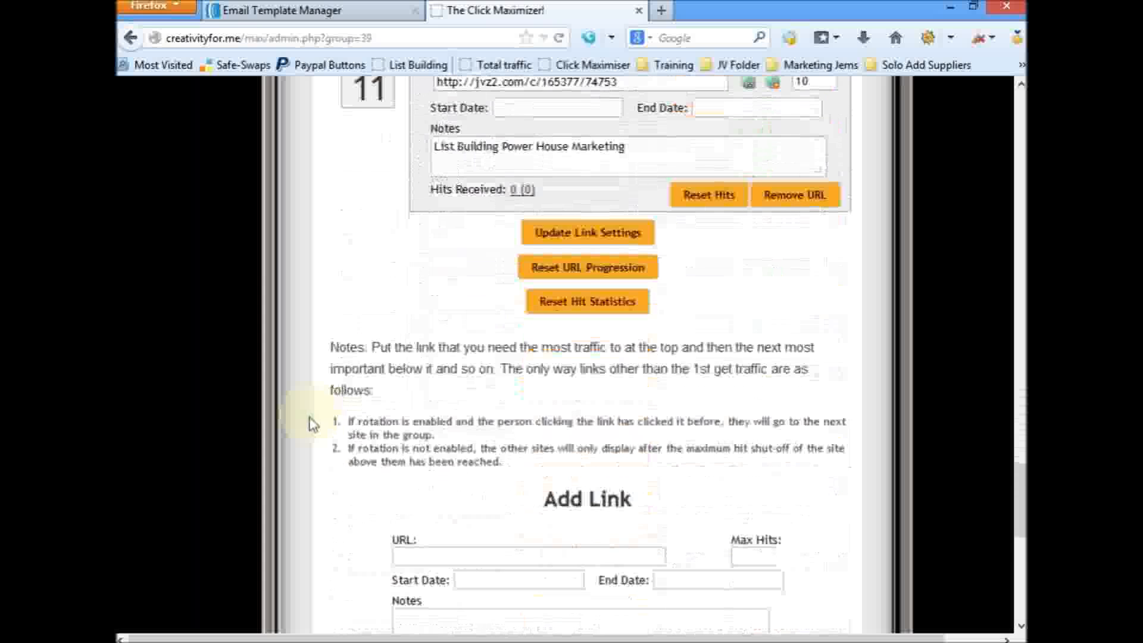
pyautogui.scroll(-2, 311, 424)
pyautogui.scroll(20, 311, 424)
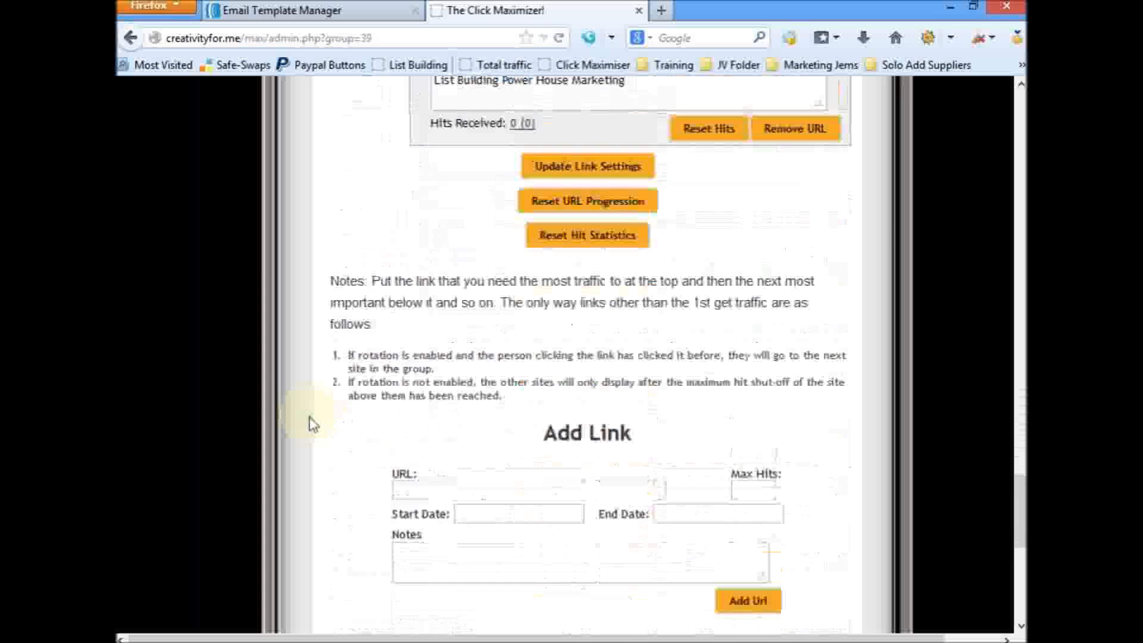
pyautogui.scroll(15, 310, 424)
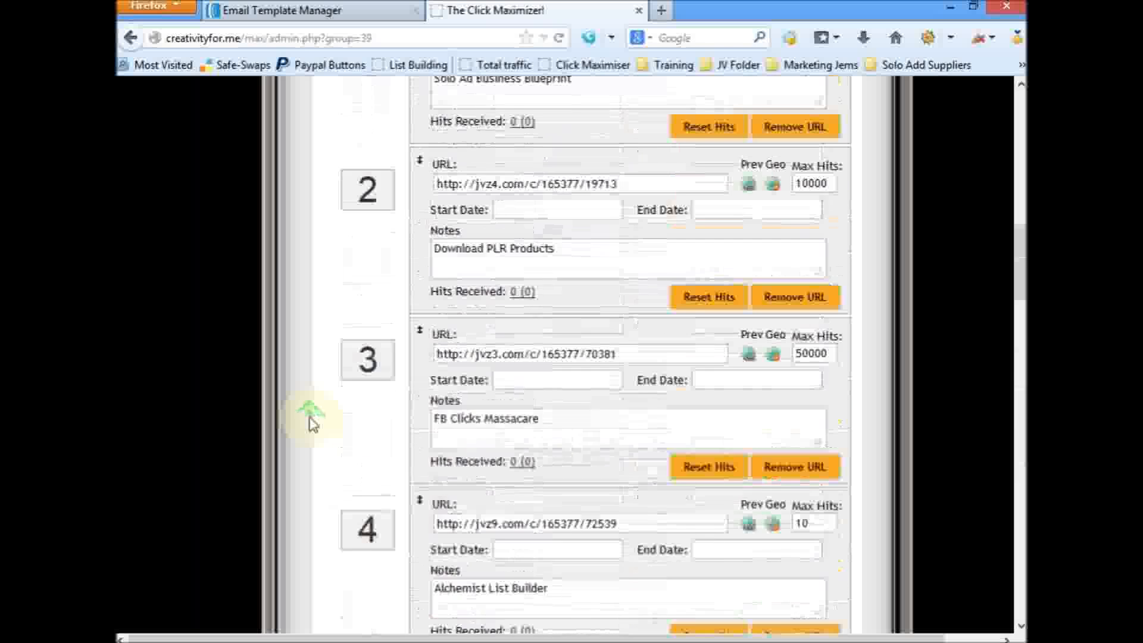
pyautogui.scroll(3, 310, 424)
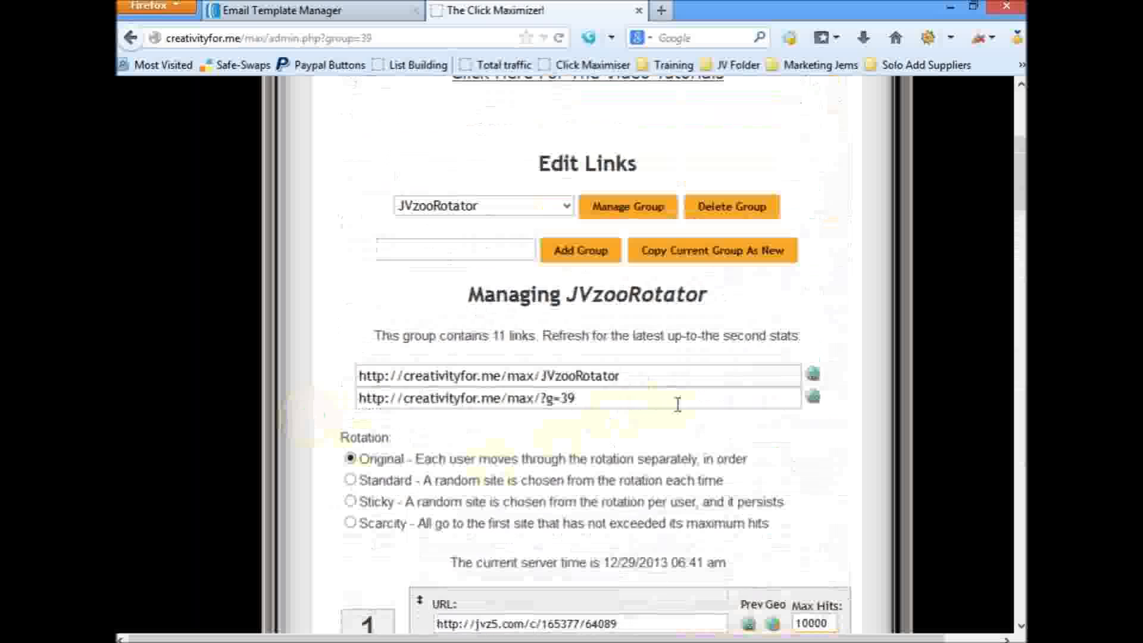
pyautogui.click(705, 398)
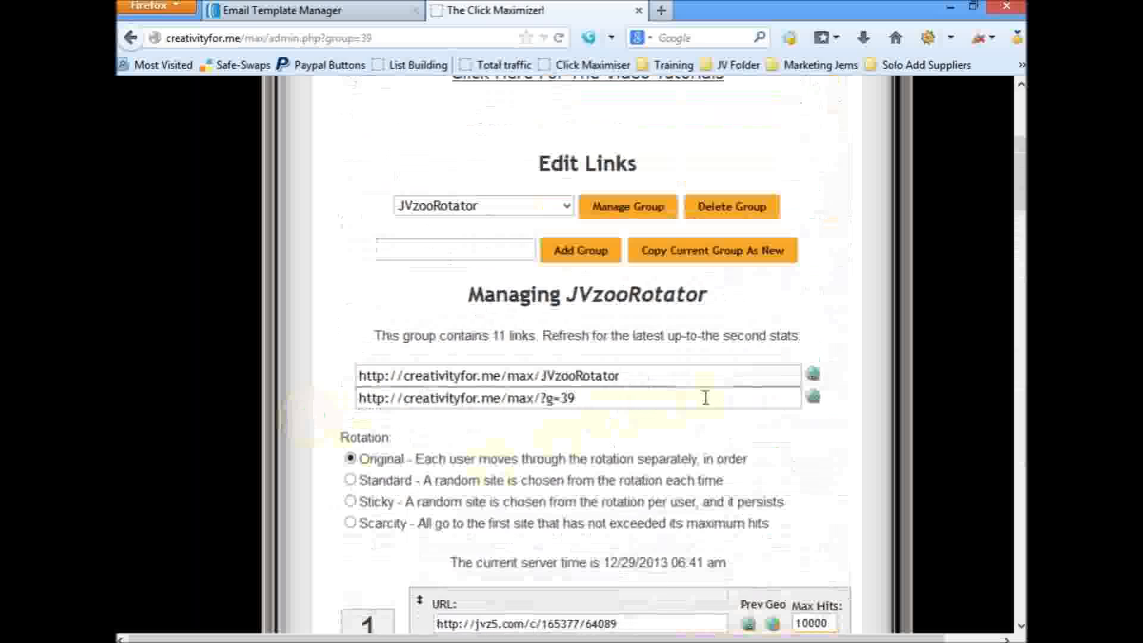
pyautogui.moveTo(706, 397); pyautogui.dragTo(349, 395)
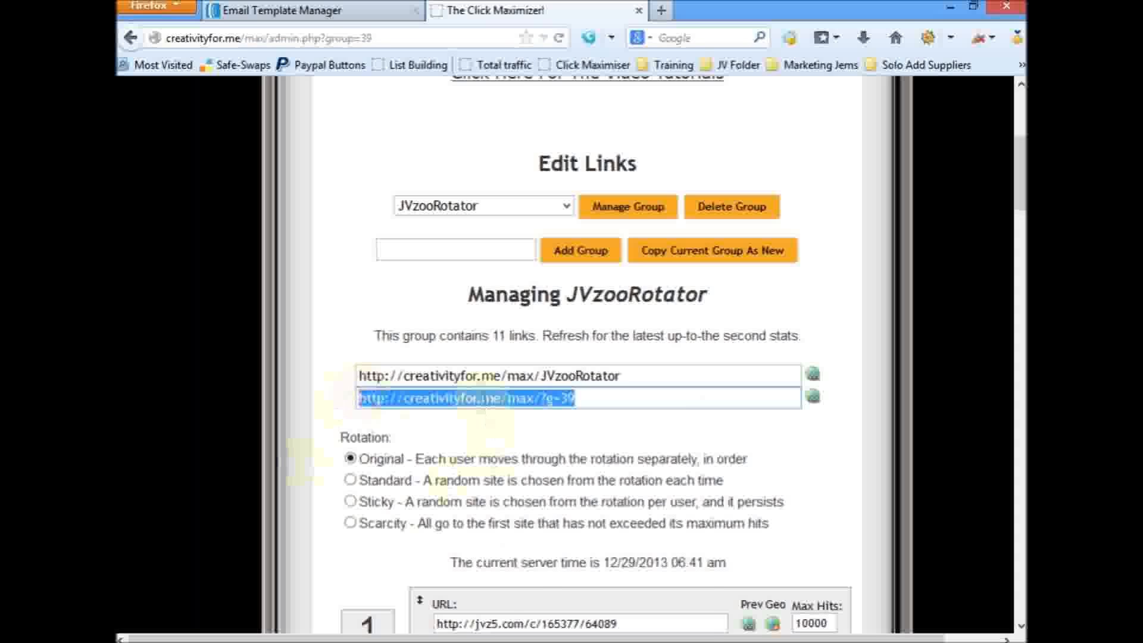
pyautogui.rightClick(486, 399)
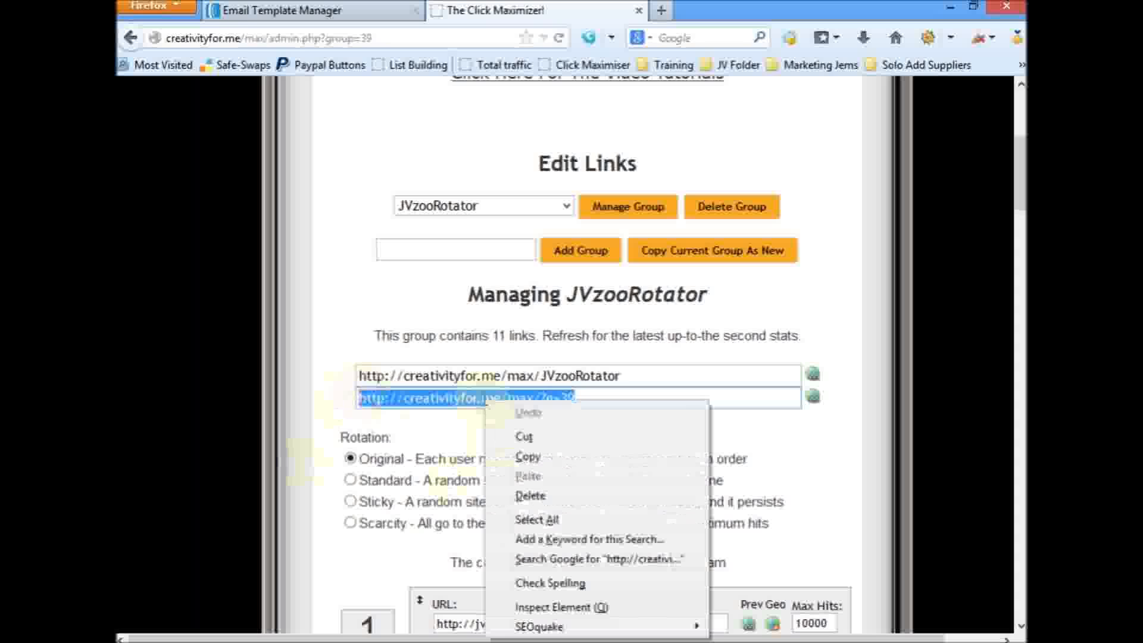
pyautogui.click(516, 458)
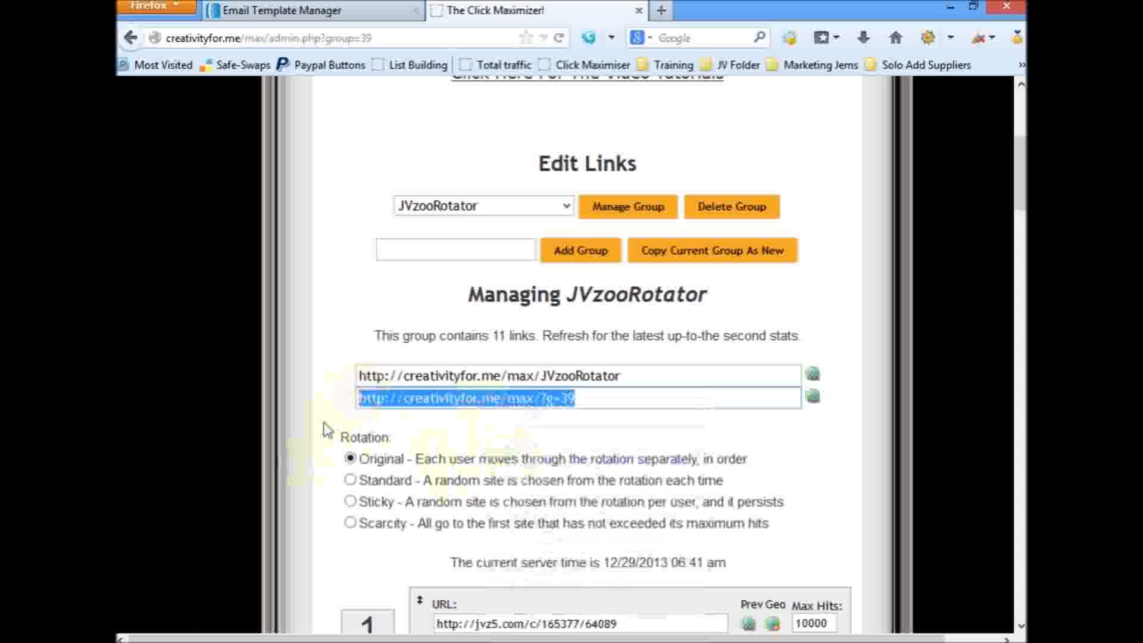
pyautogui.click(324, 402)
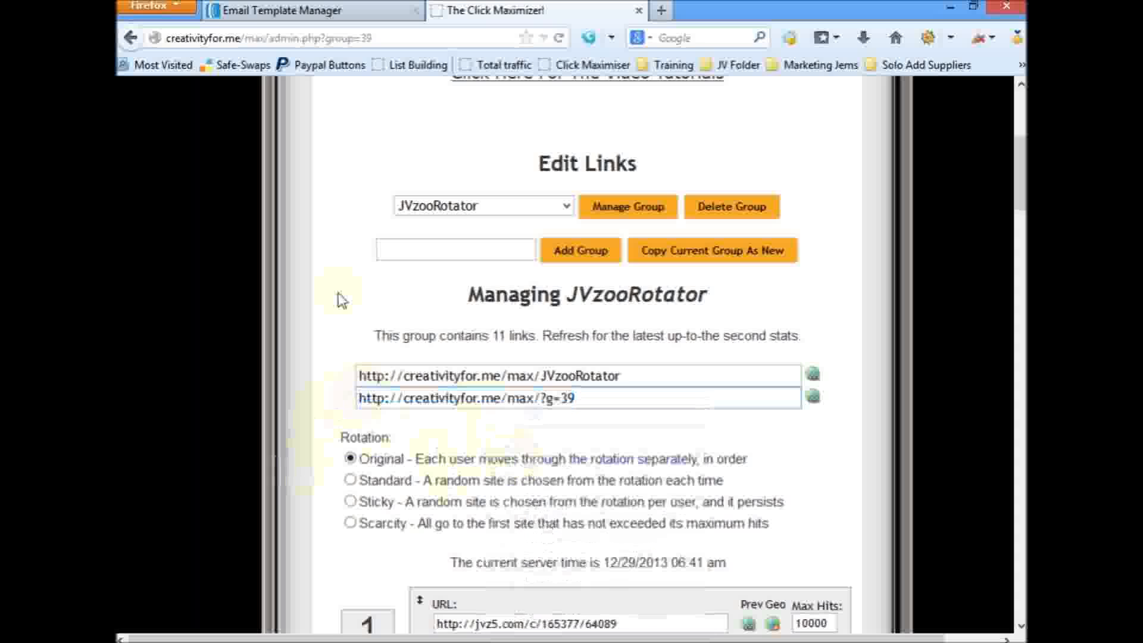
# Step: Switch to AWeber, open the Email Template Manager and start a new template under Base Theme
pyautogui.click(317, 18)
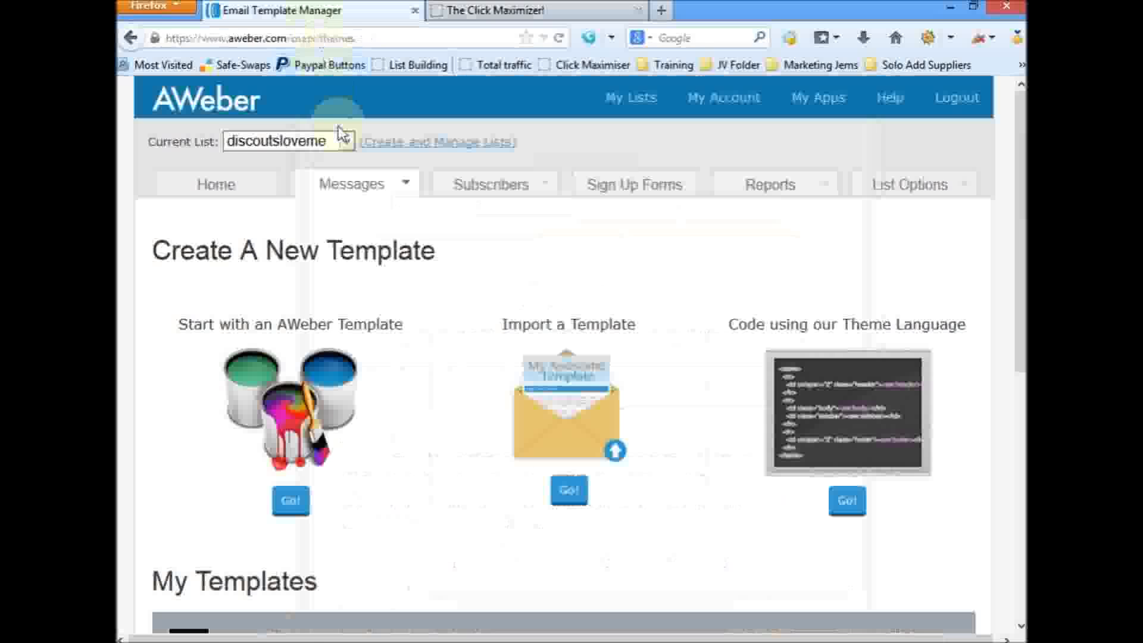
pyautogui.moveTo(355, 191)
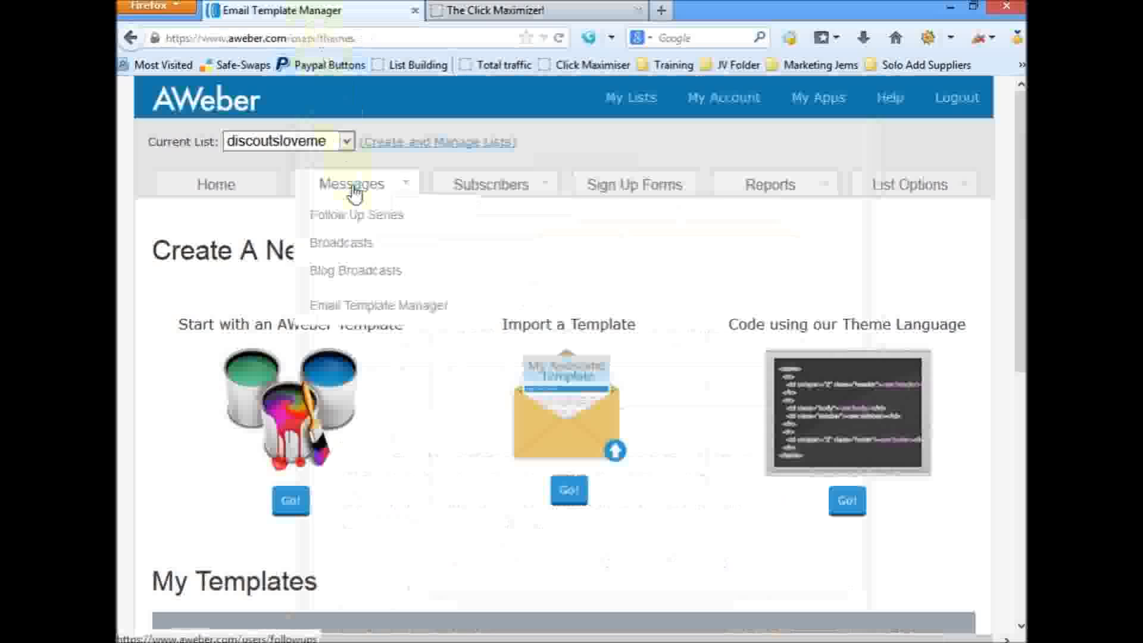
pyautogui.click(381, 307)
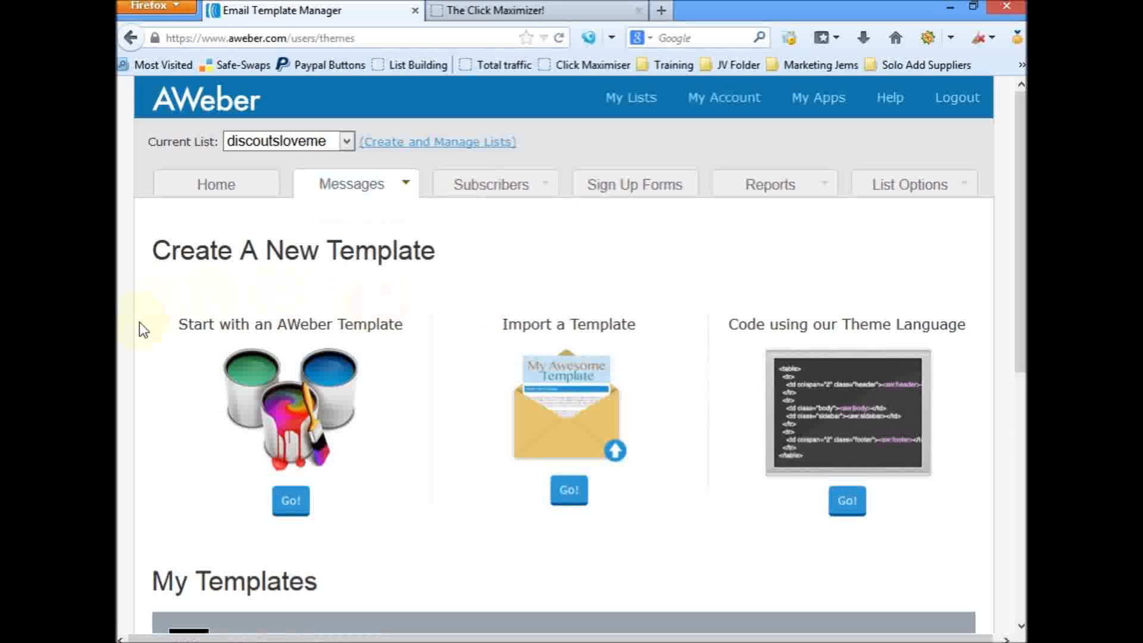
pyautogui.scroll(-5, 140, 323)
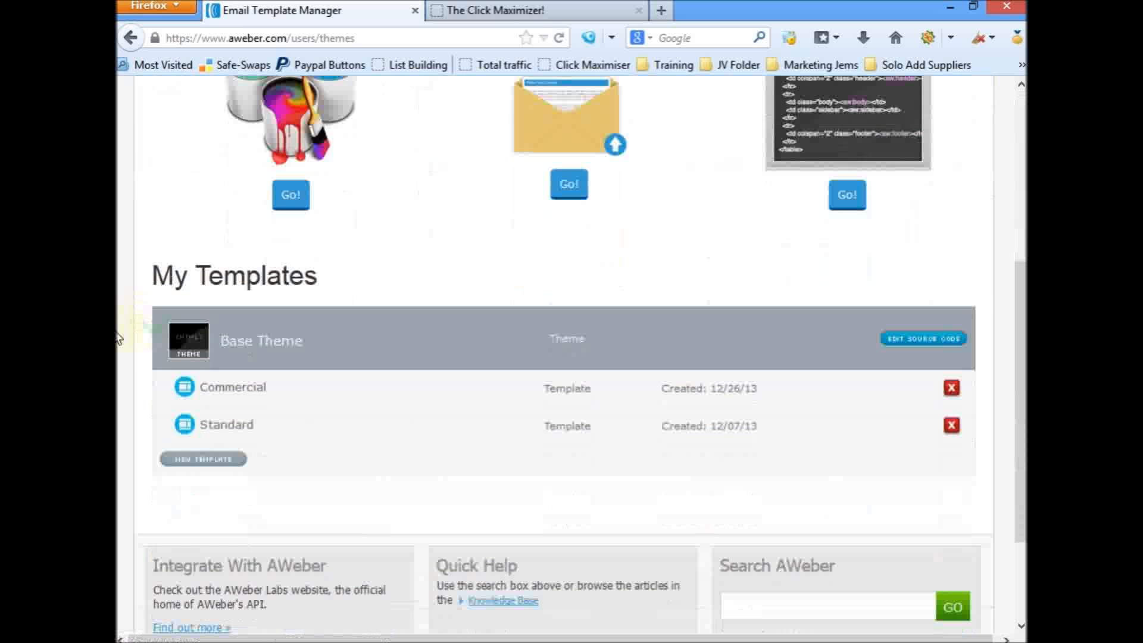
pyautogui.scroll(-3, 132, 328)
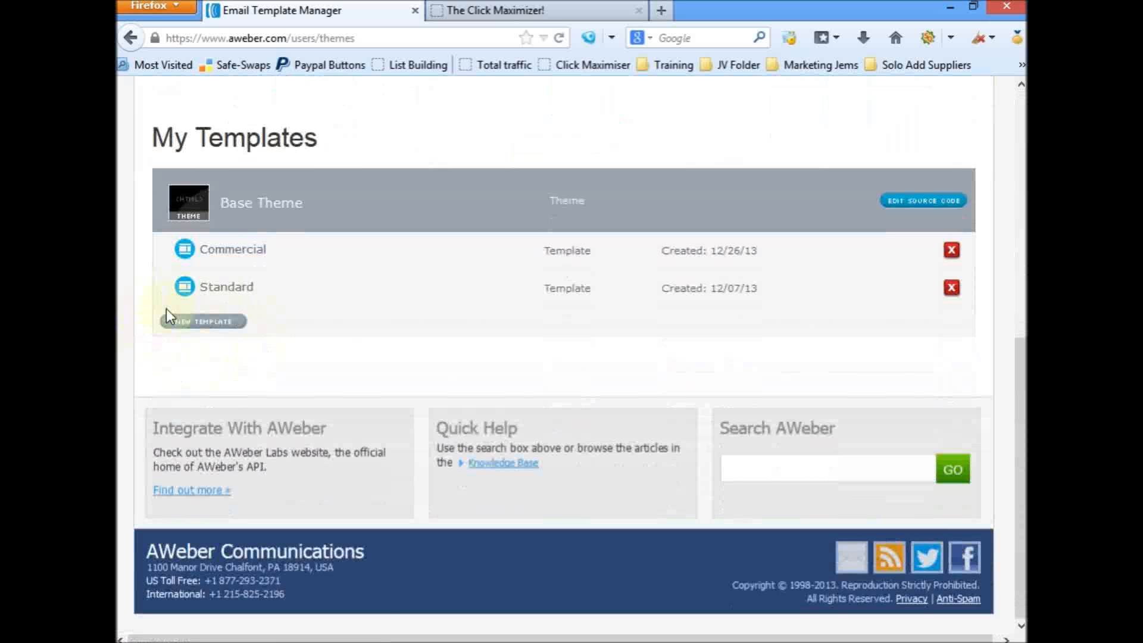
pyautogui.click(205, 325)
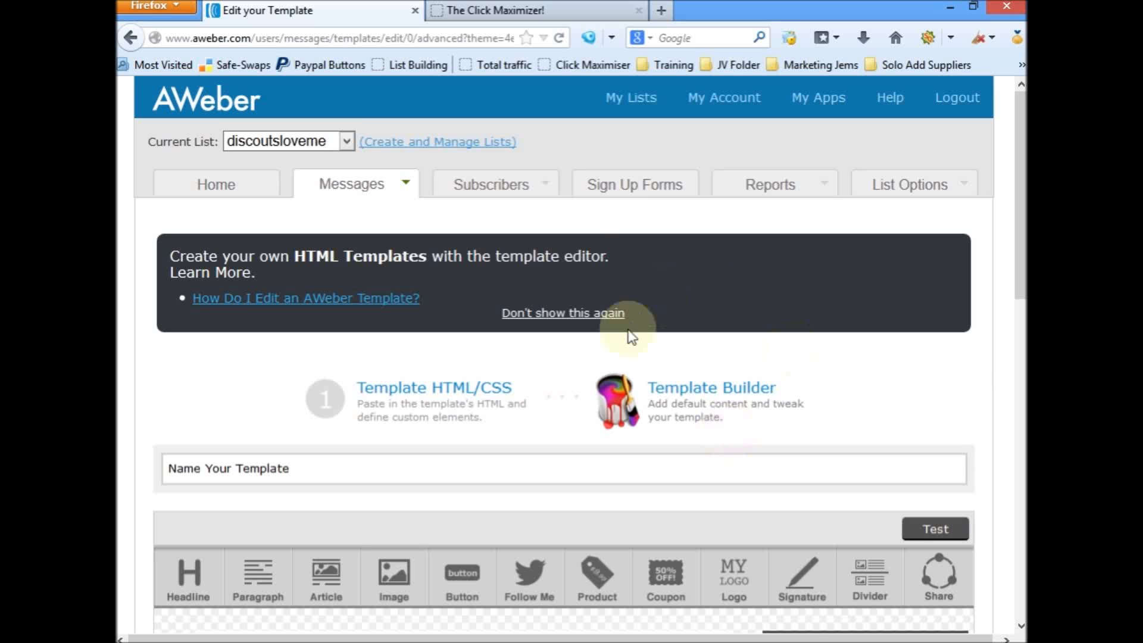
# Step: Name the new template ClickbankingPaybank
pyautogui.click(418, 470)
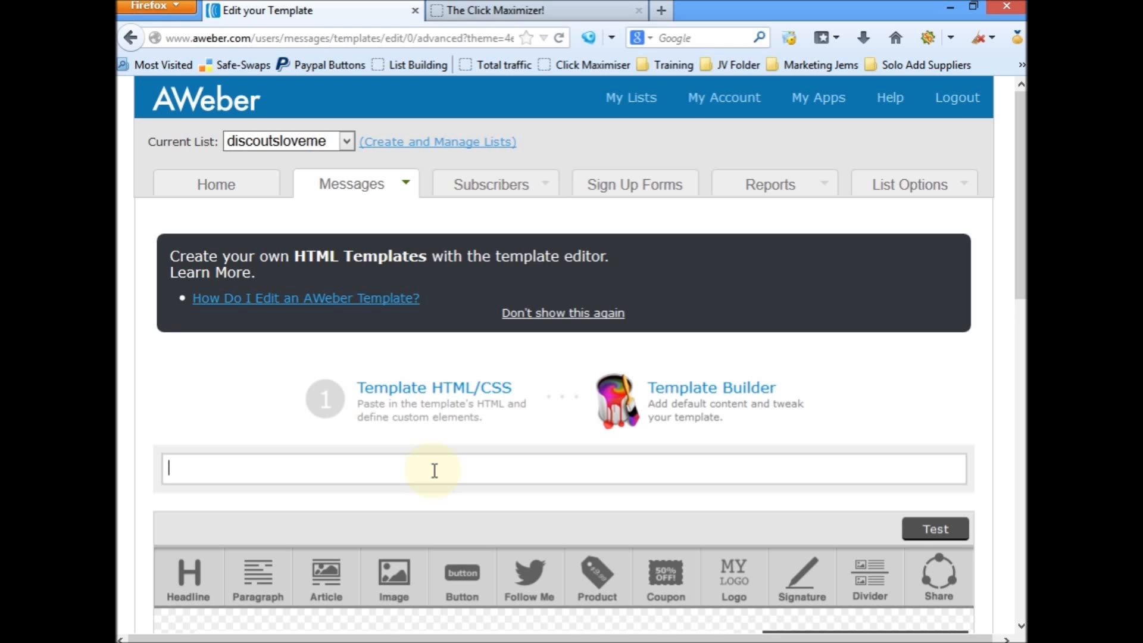
pyautogui.write('ClickbankingPay')
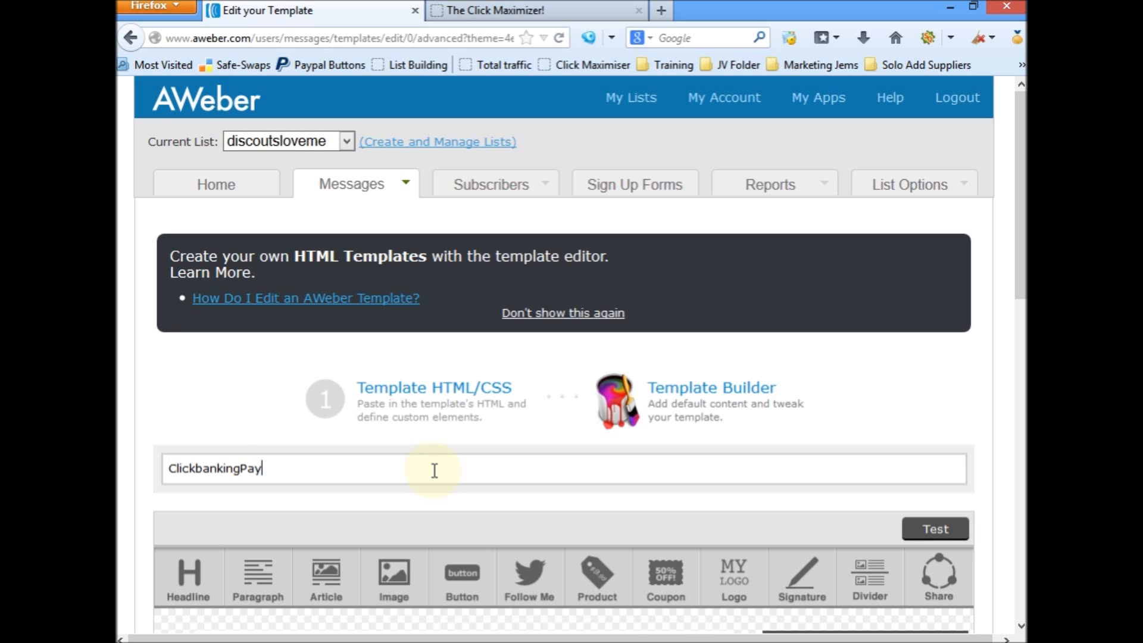
pyautogui.write('bank')
pyautogui.click(152, 472)
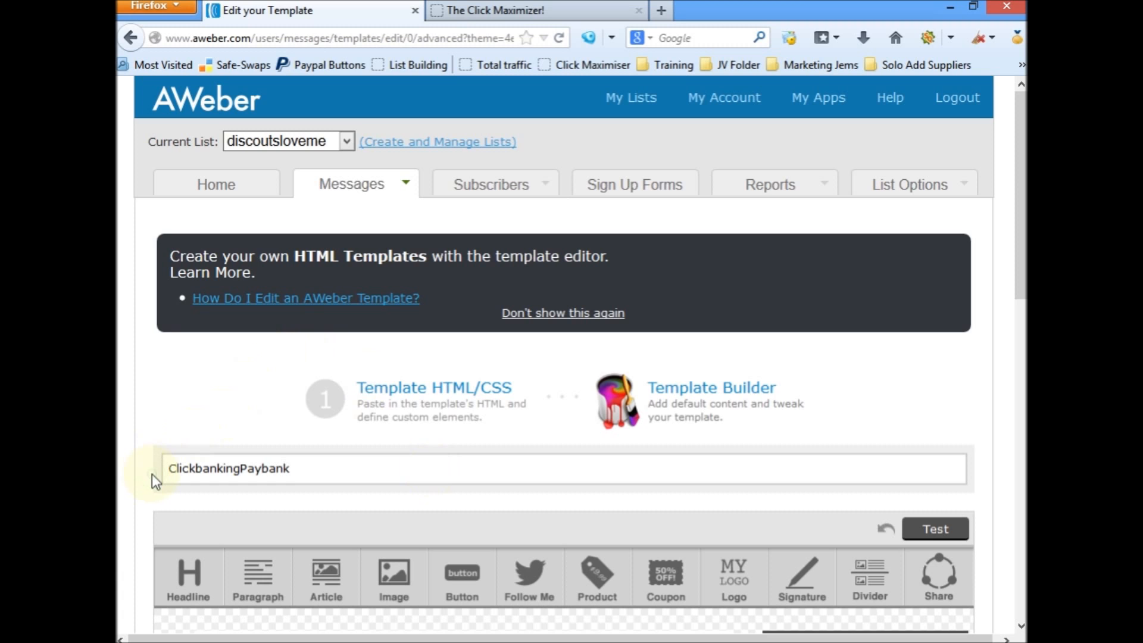
# Step: Delete the placeholder paragraph above the Sample Headline in the template
pyautogui.scroll(-5, 152, 473)
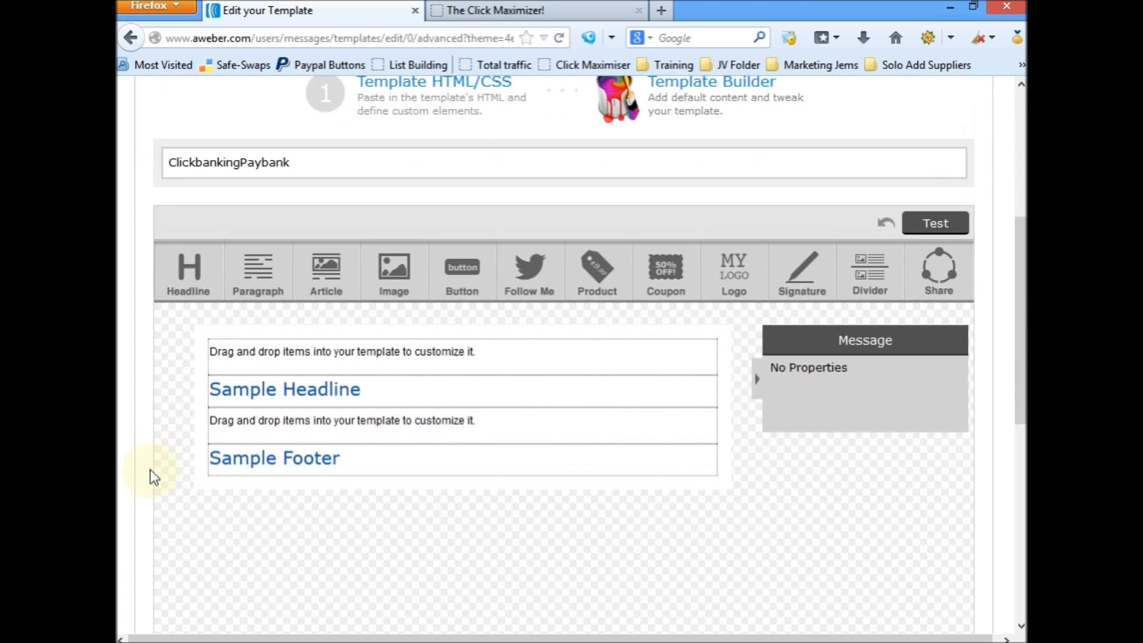
pyautogui.scroll(-2, 192, 426)
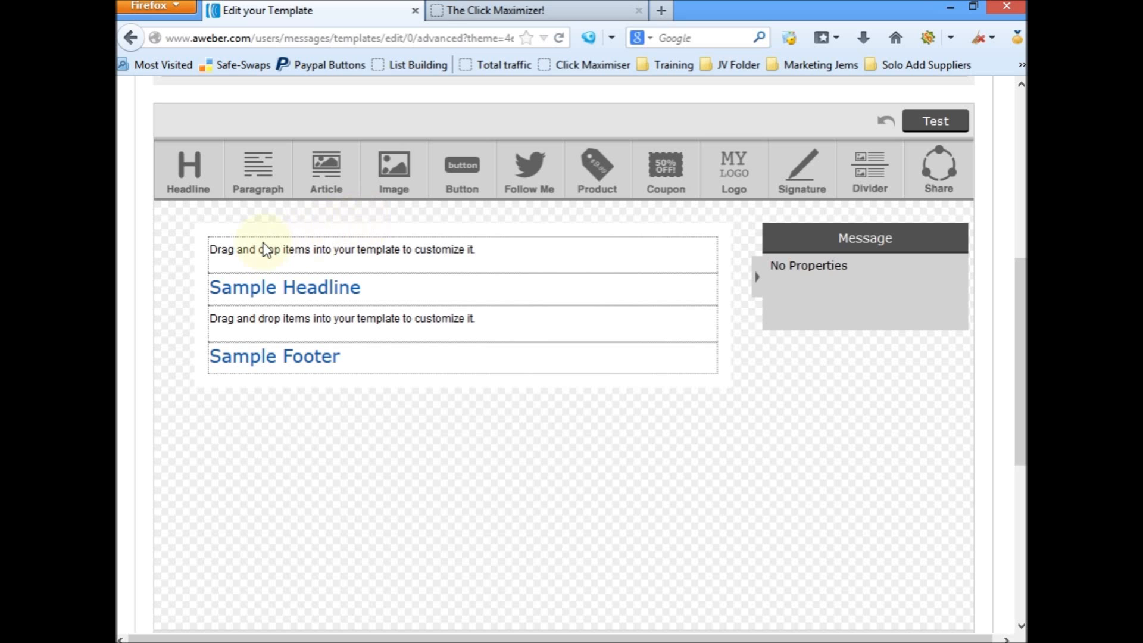
pyautogui.click(361, 263)
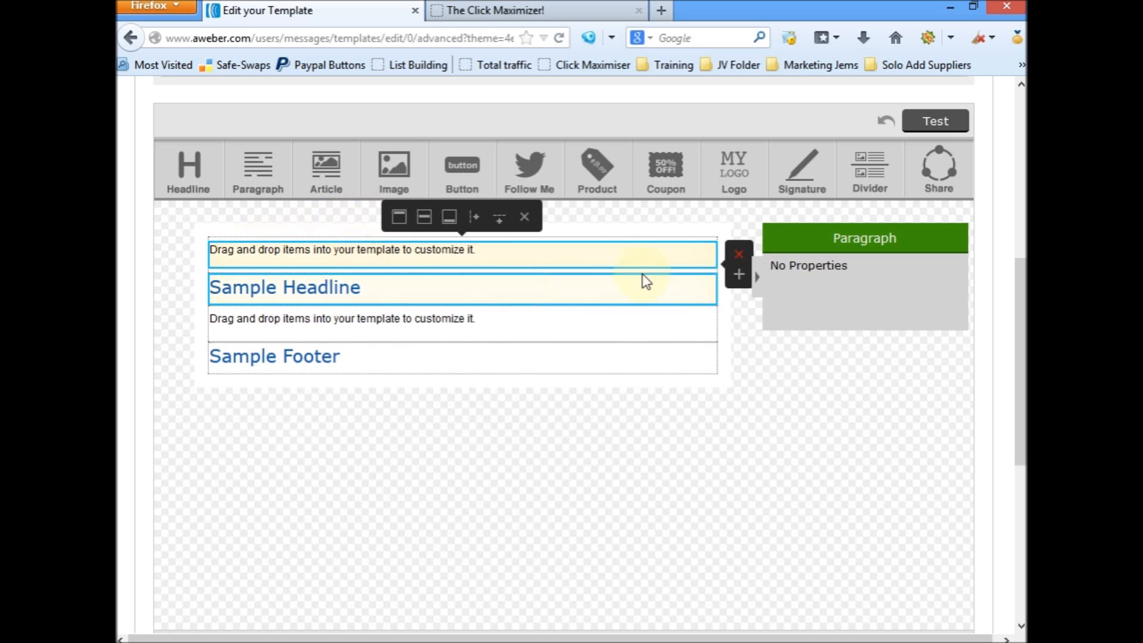
pyautogui.click(737, 256)
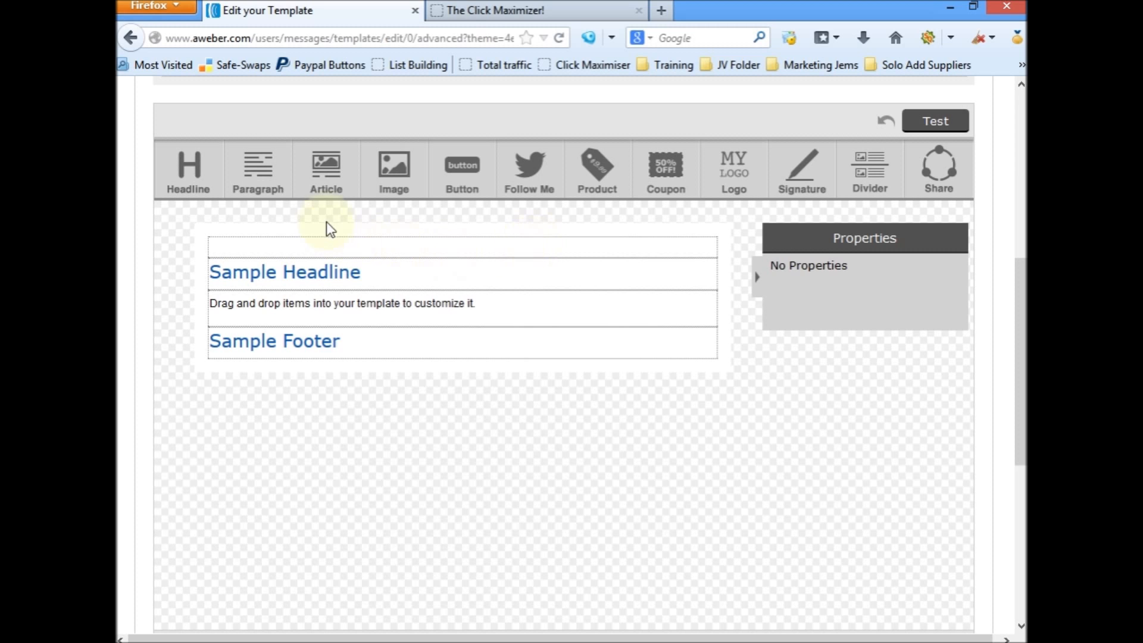
# Step: Add an Article element in the empty top section of the template and a Divider directly below it
pyautogui.moveTo(326, 166); pyautogui.dragTo(315, 266)
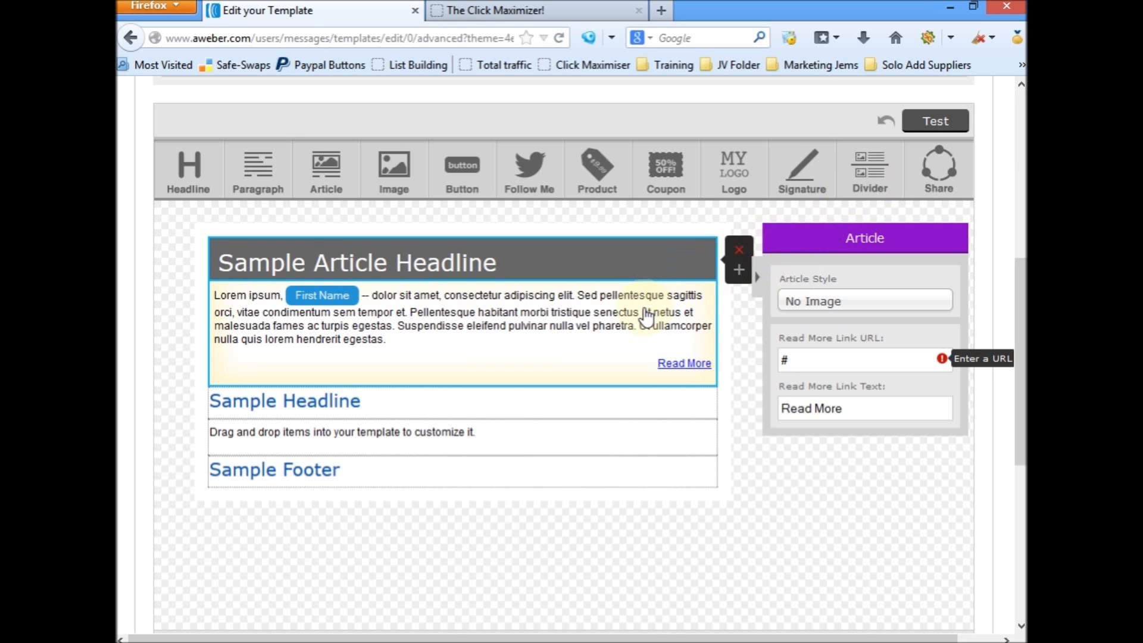
pyautogui.moveTo(870, 172); pyautogui.dragTo(666, 321)
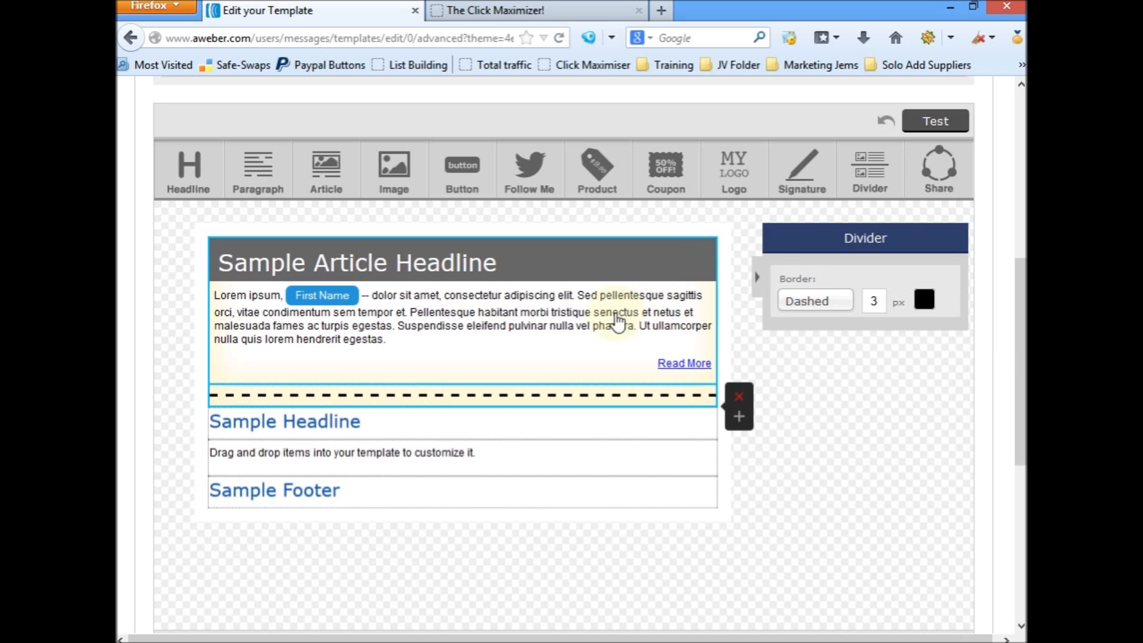
# Step: Delete the Sample Headline and the remaining placeholder paragraph above the Sample Footer
pyautogui.click(502, 433)
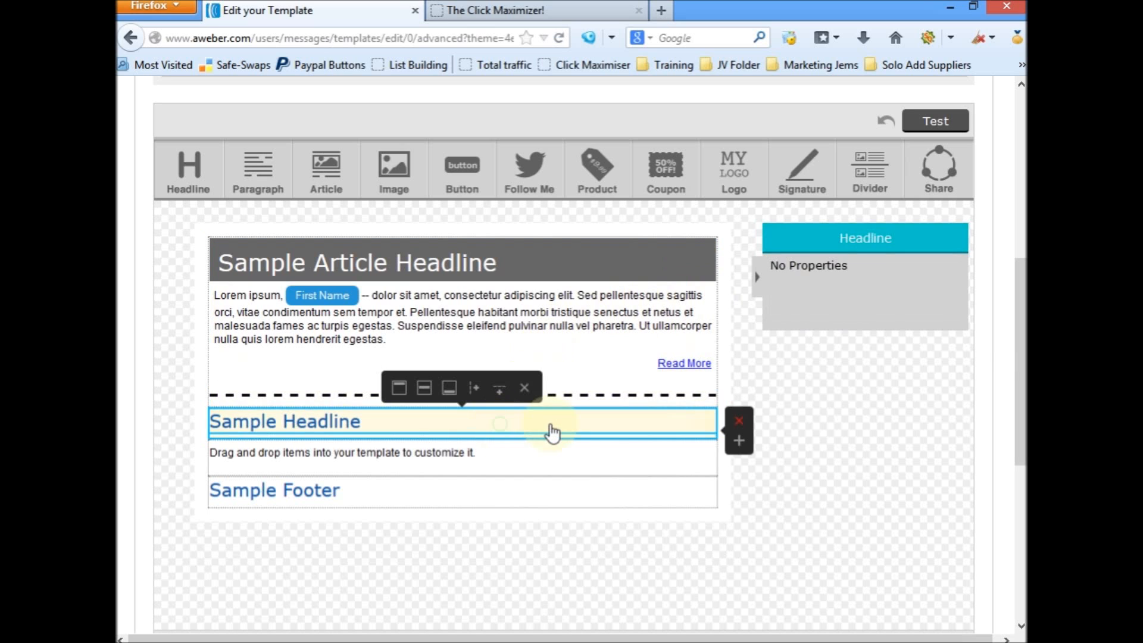
pyautogui.click(739, 423)
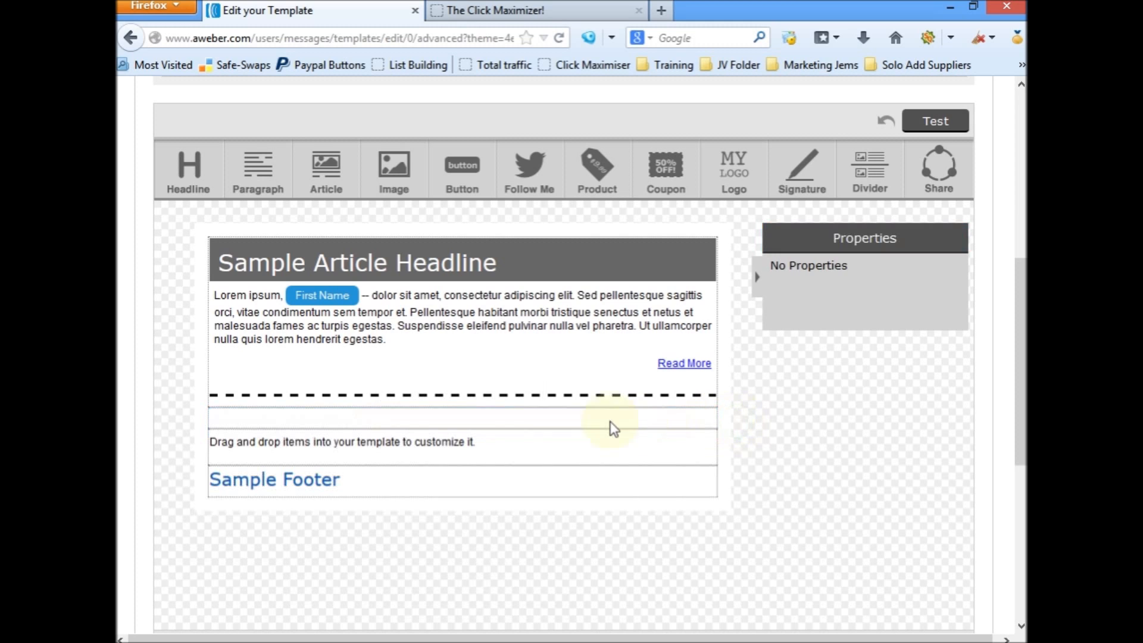
pyautogui.click(544, 447)
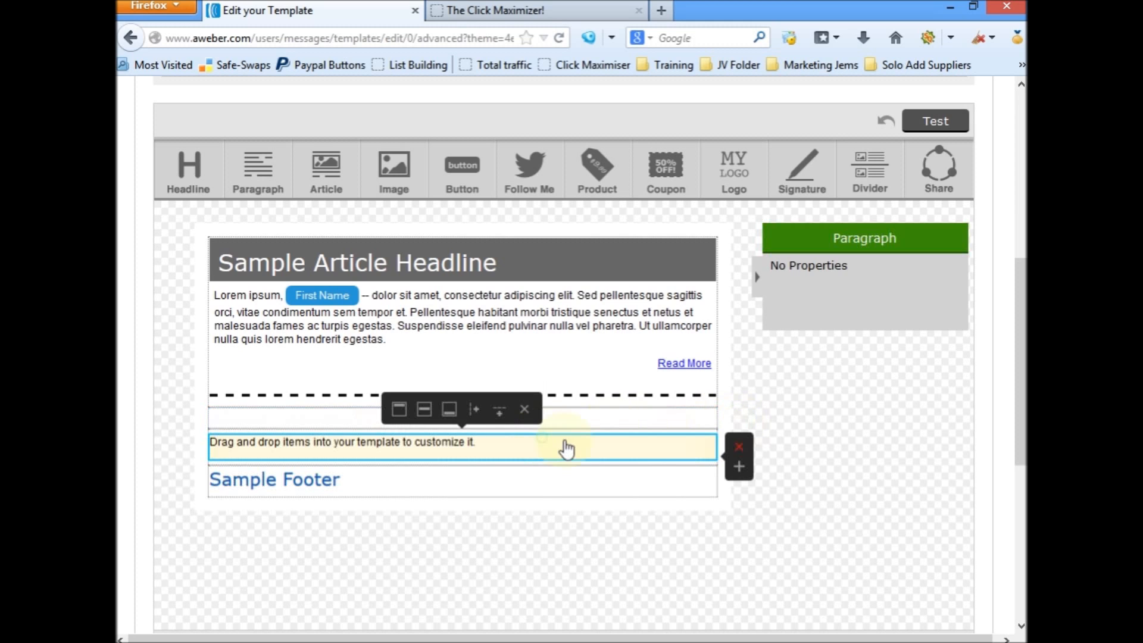
pyautogui.click(741, 454)
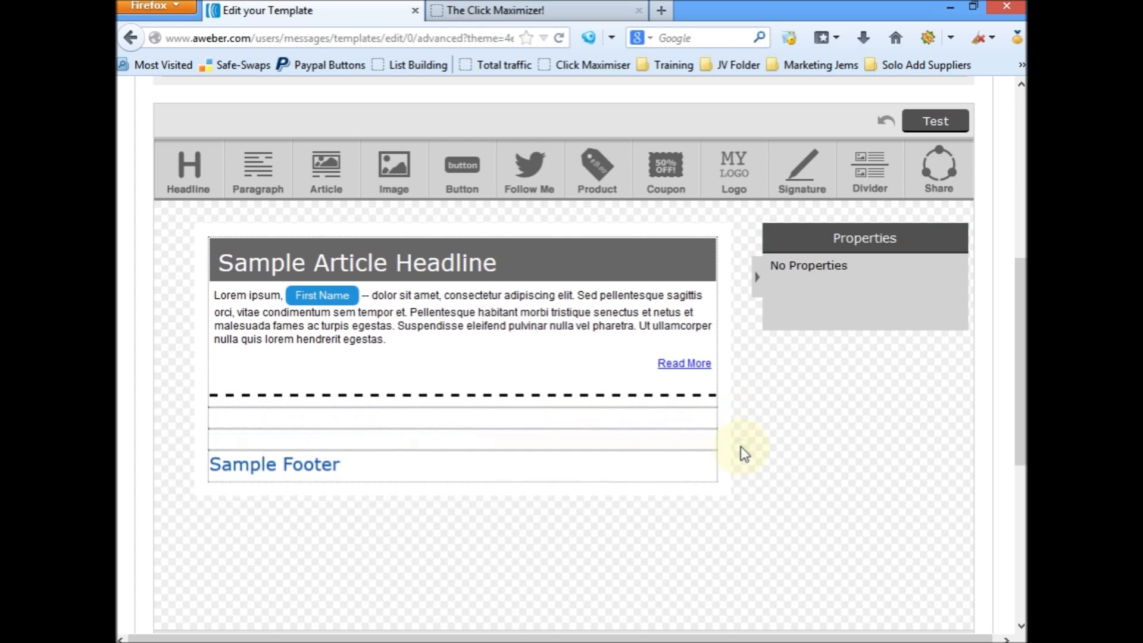
# Step: Delete the Sample Footer row and one of the two empty rows below the article and divider
pyautogui.click(528, 471)
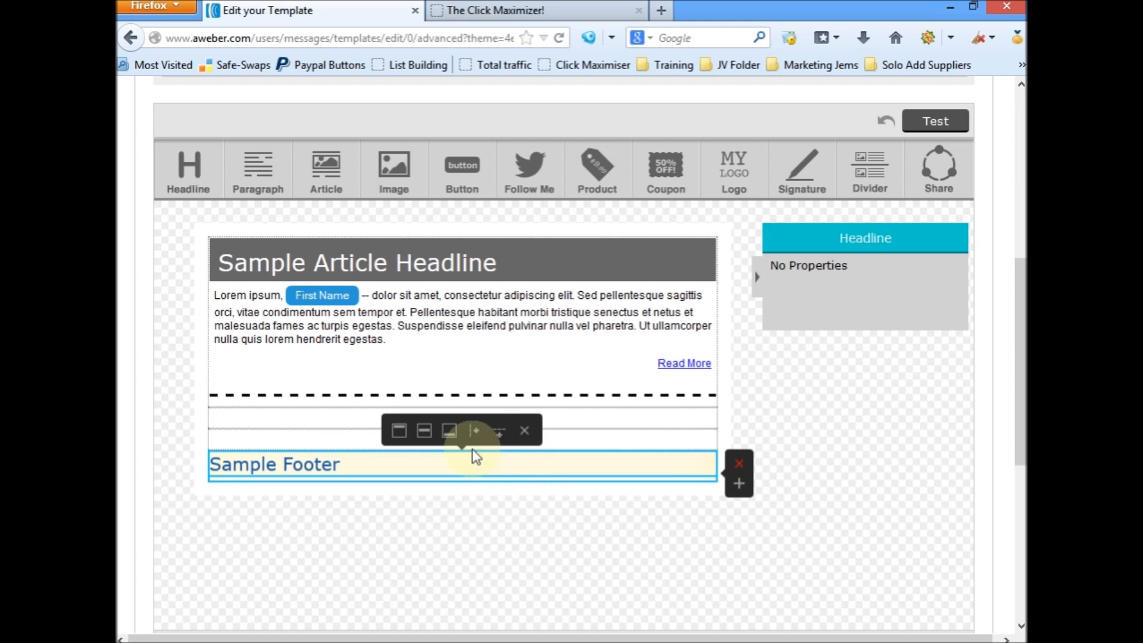
pyautogui.click(525, 431)
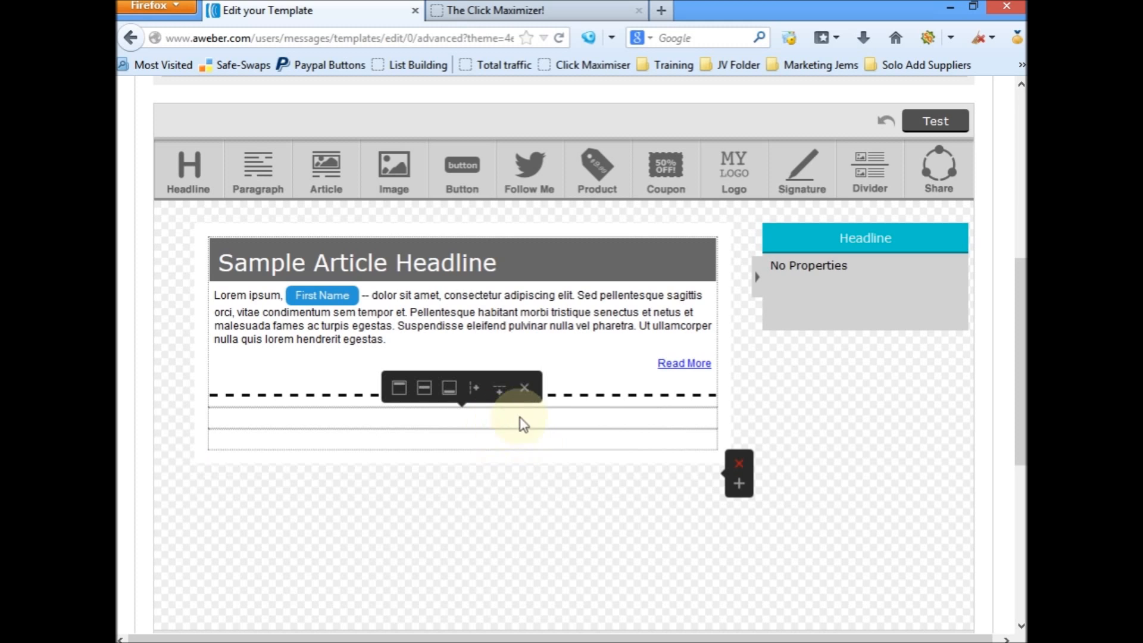
pyautogui.click(524, 388)
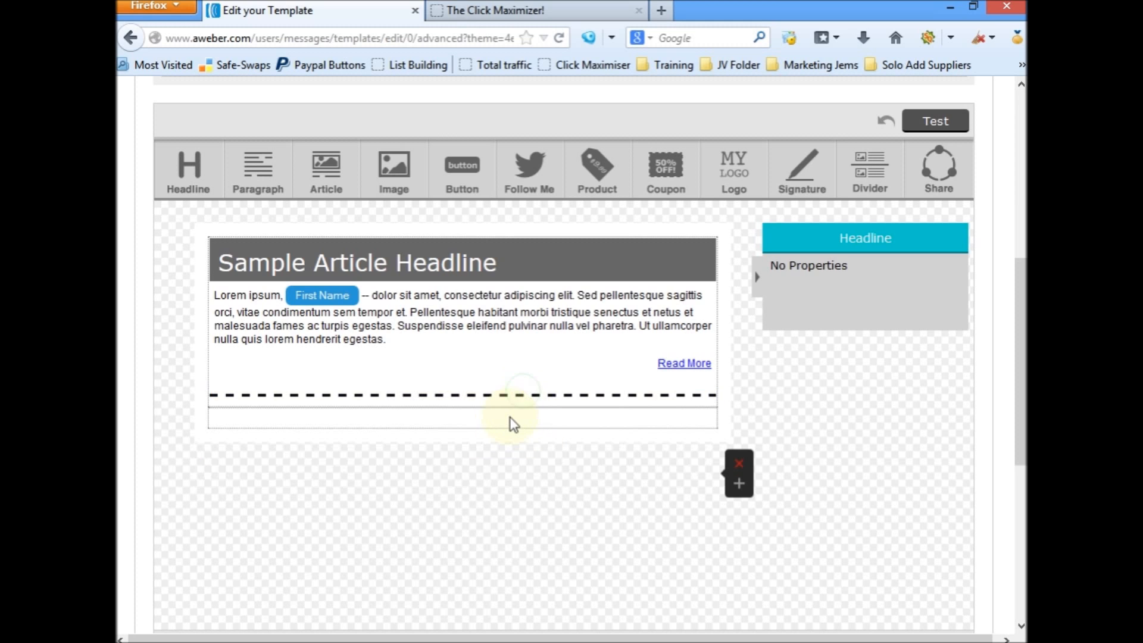
# Step: Split the remaining empty row below the divider into two columns and add a Paragraph element in the first column
pyautogui.click(514, 424)
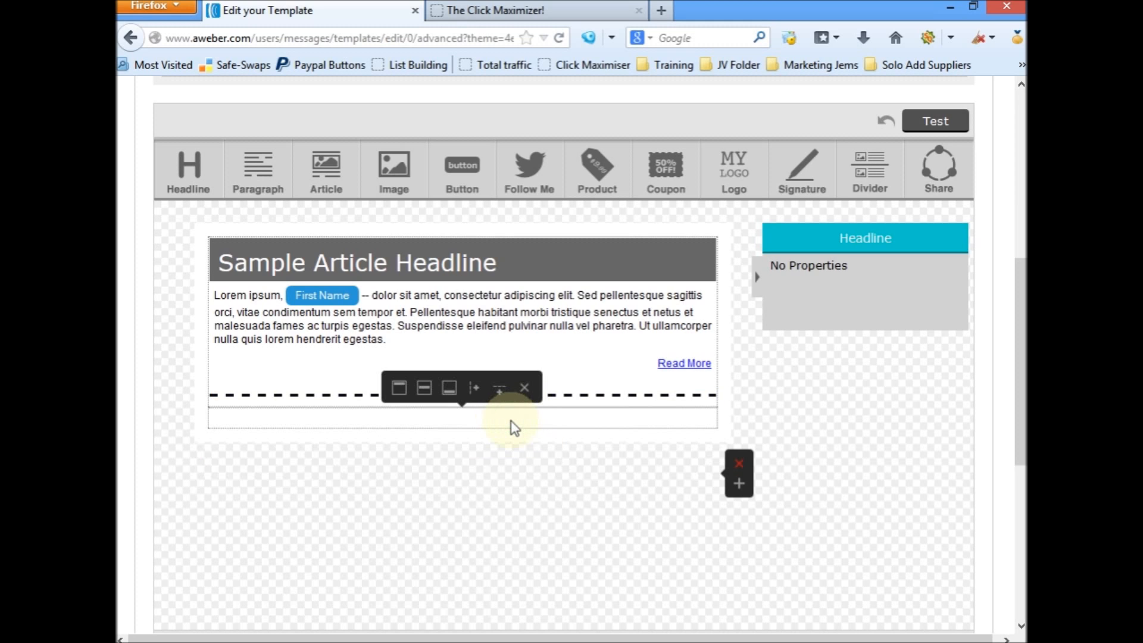
pyautogui.click(474, 390)
pyautogui.click(468, 421)
pyautogui.moveTo(256, 172); pyautogui.dragTo(456, 446)
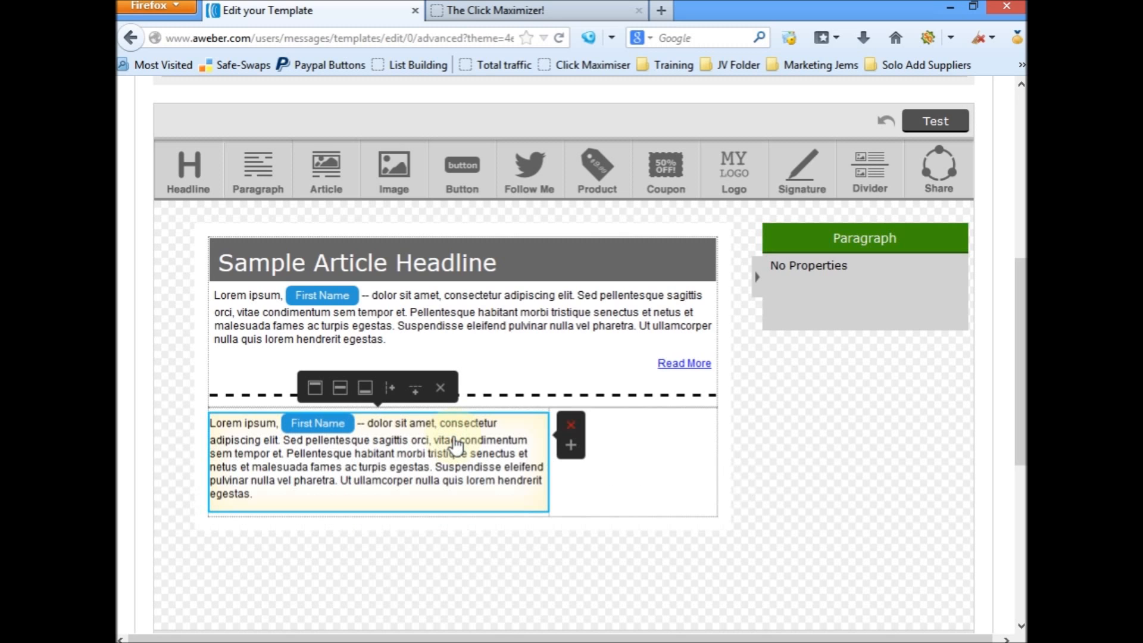
# Step: Replace the new paragraph's placeholder text with the line "Some Interesting Sites"
pyautogui.click(453, 475)
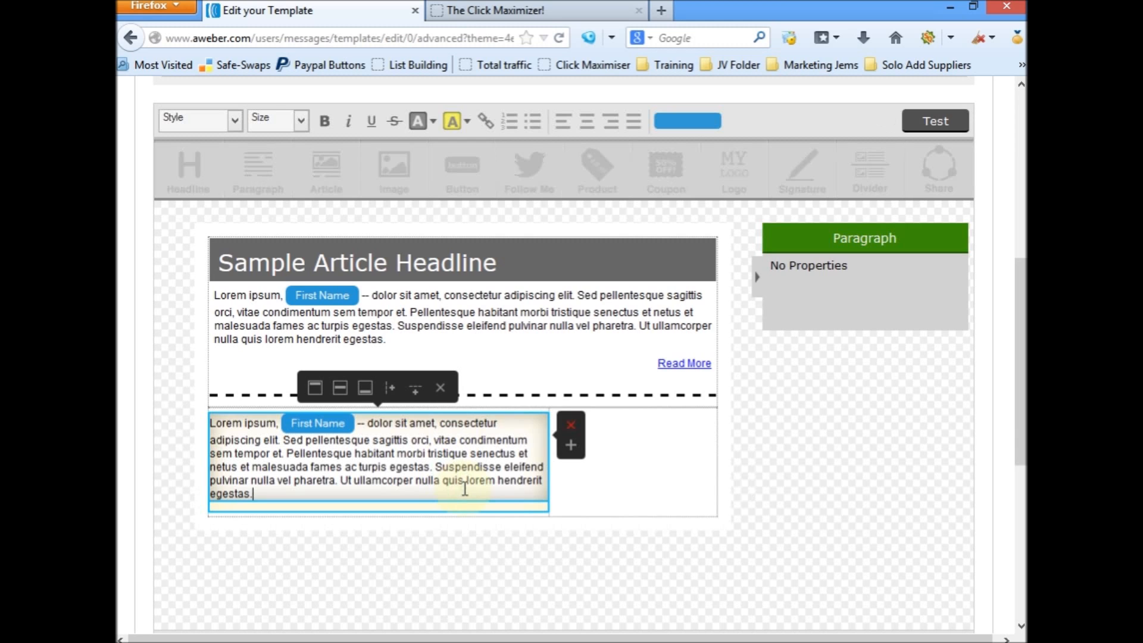
pyautogui.moveTo(465, 489); pyautogui.dragTo(210, 420)
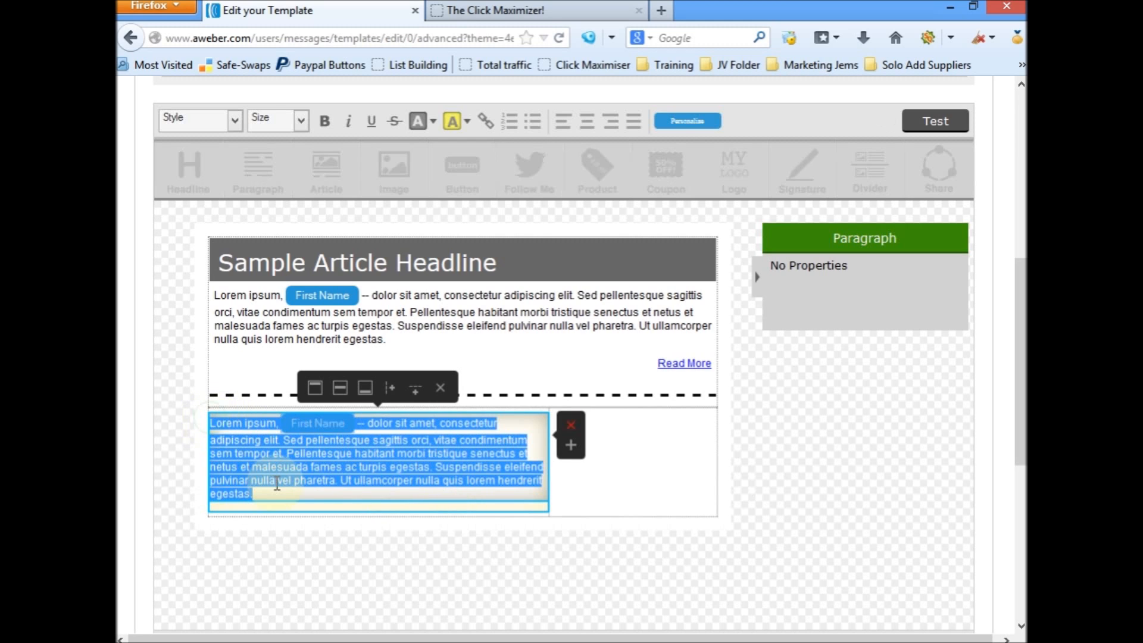
pyautogui.press('Delete')
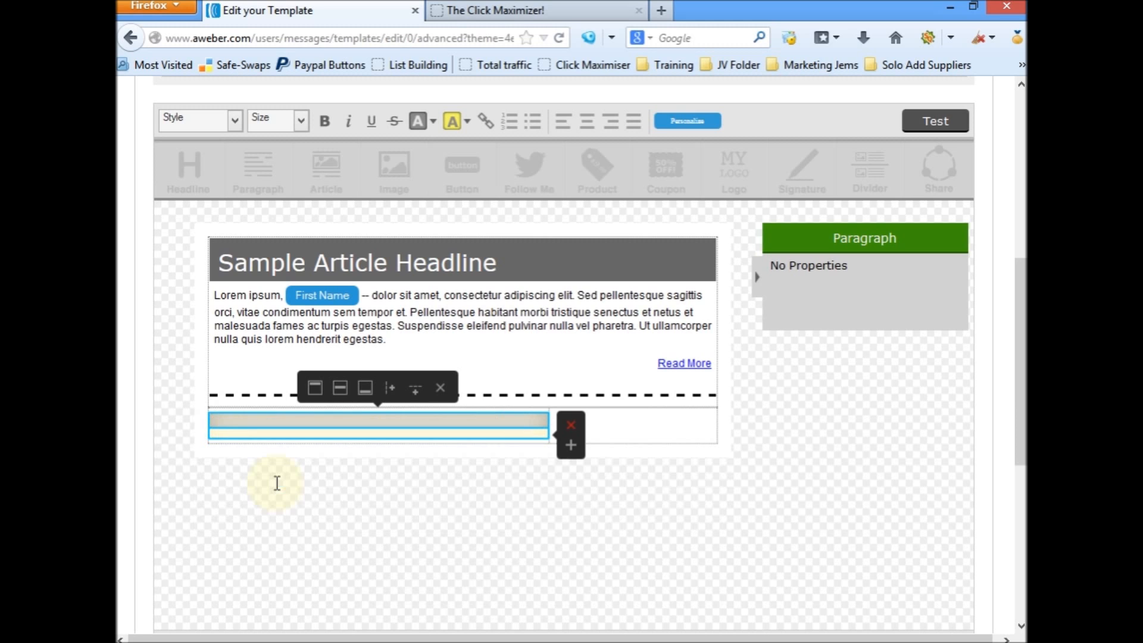
pyautogui.write('Some Interesting')
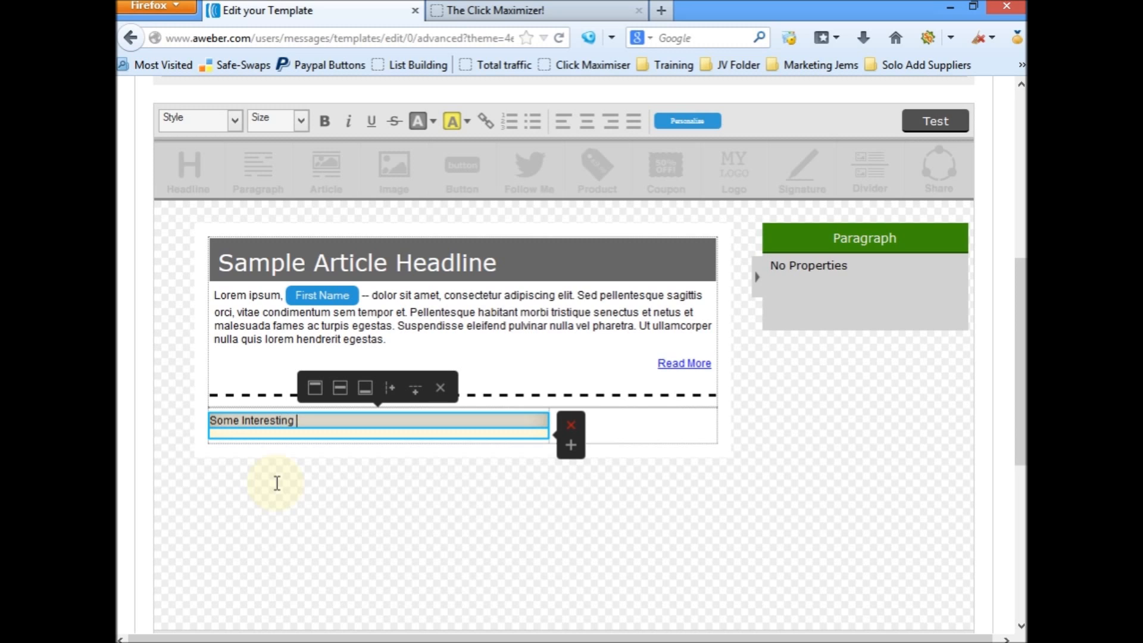
pyautogui.write(' Sites')
pyautogui.press('Return')
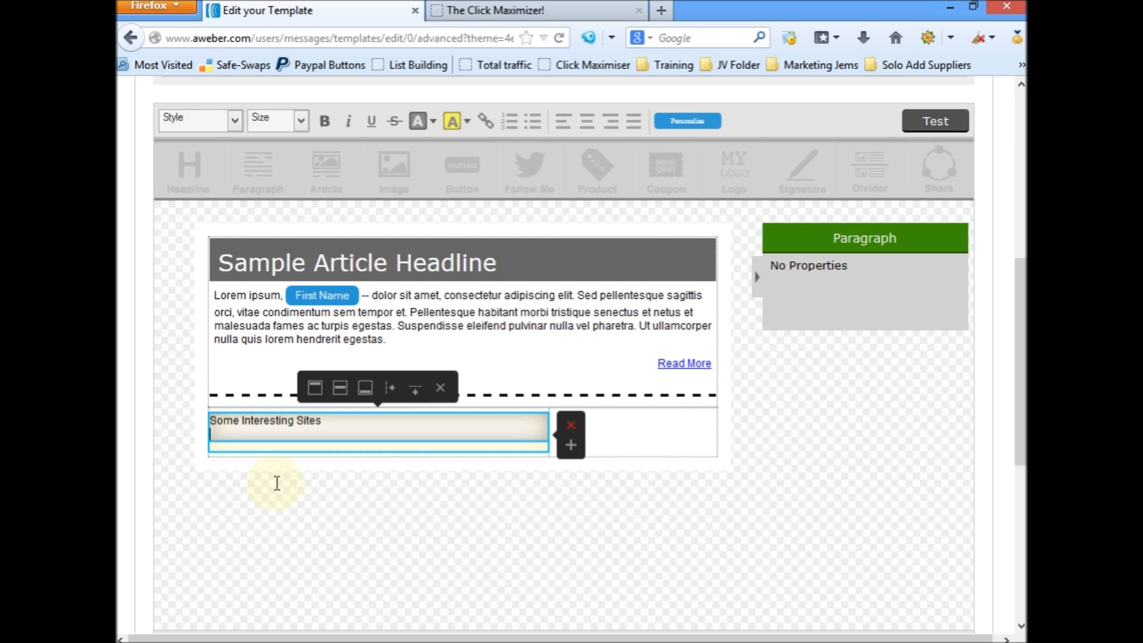
# Step: Add a blank line and the list lines Site 01, Site 02, Site 03 and Site 04 below the "Some Interesting Sites" line
pyautogui.press('Return')
pyautogui.write('Site ')
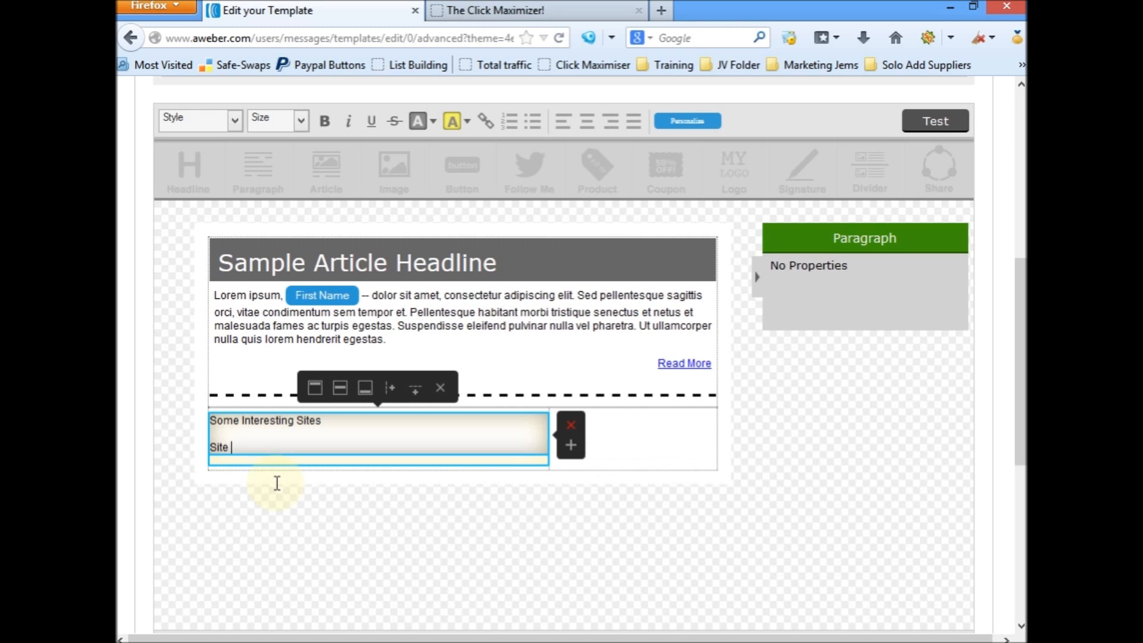
pyautogui.write('01')
pyautogui.press('Return')
pyautogui.write('Site')
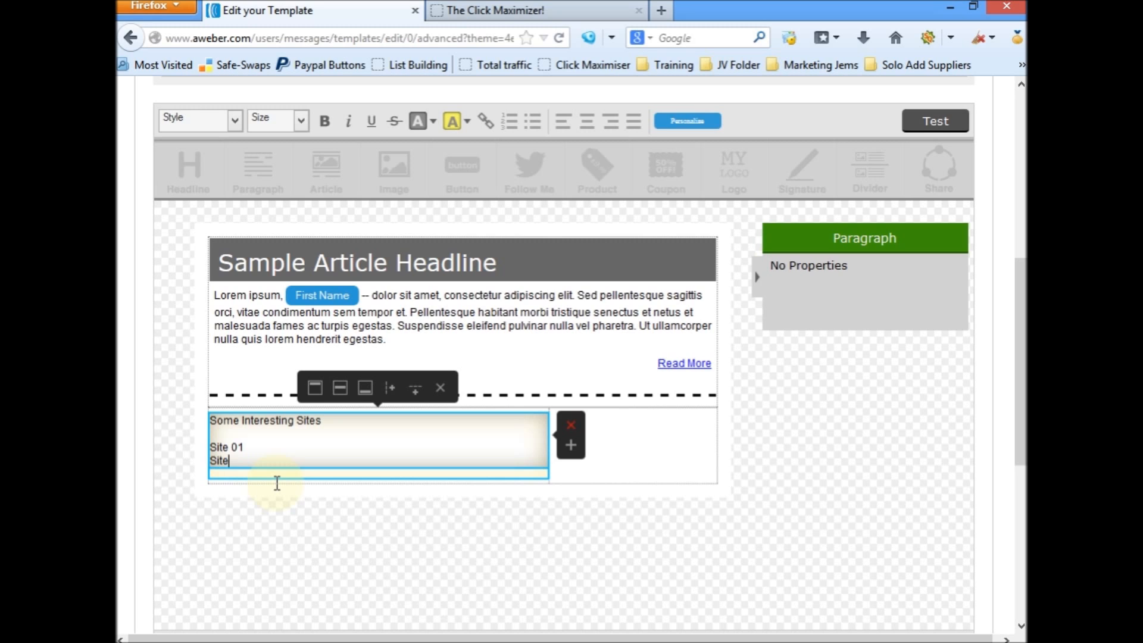
pyautogui.write(' 02')
pyautogui.press('Return')
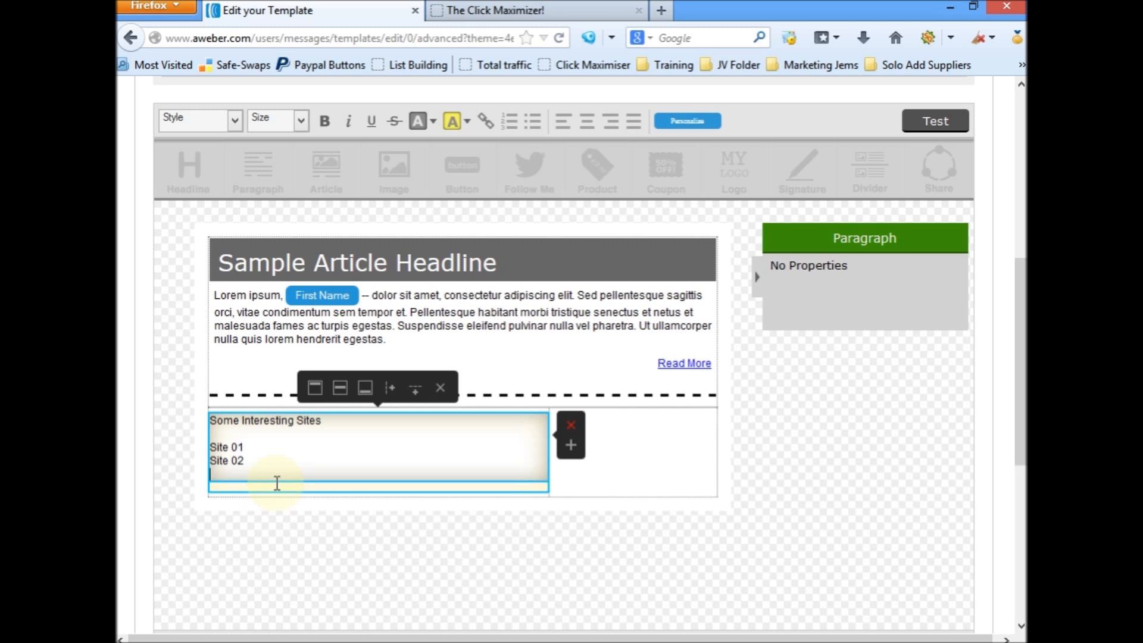
pyautogui.write('Site 03')
pyautogui.press('Return')
pyautogui.write('Site 04')
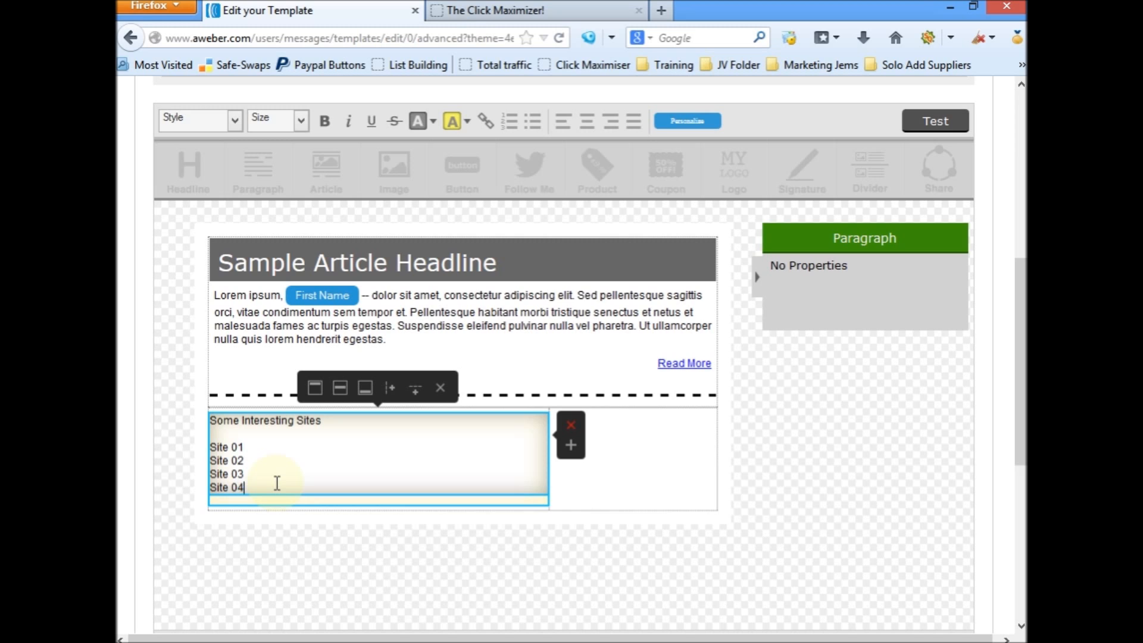
pyautogui.press('Return')
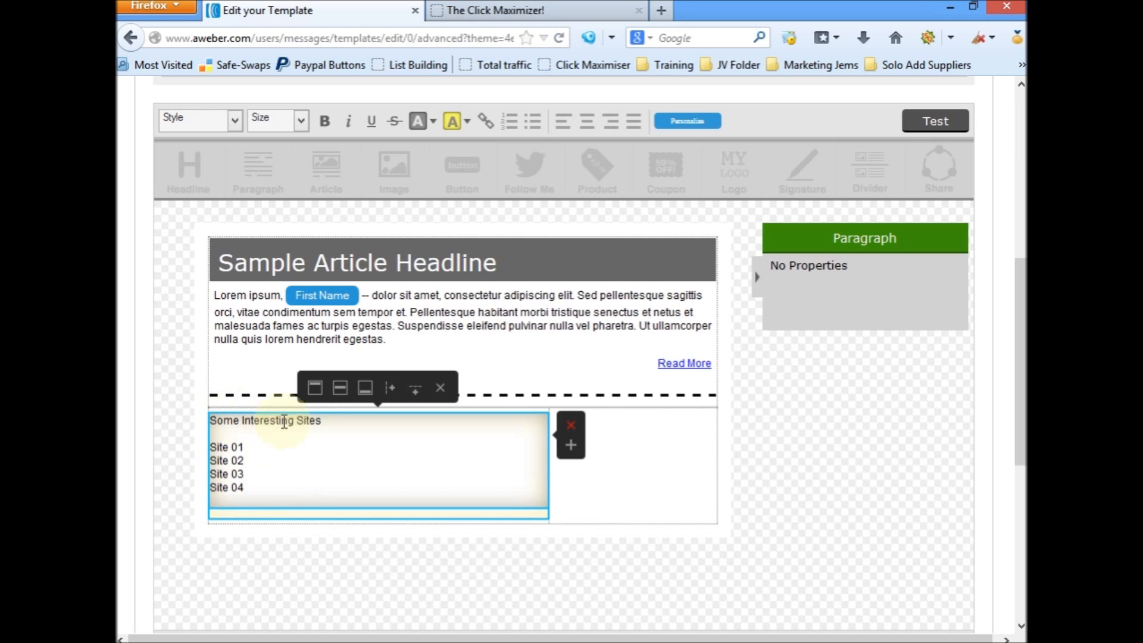
# Step: Format the "Some Interesting Sites" line as Tahoma, 14px, bold, blue and centred
pyautogui.moveTo(327, 421); pyautogui.dragTo(214, 423)
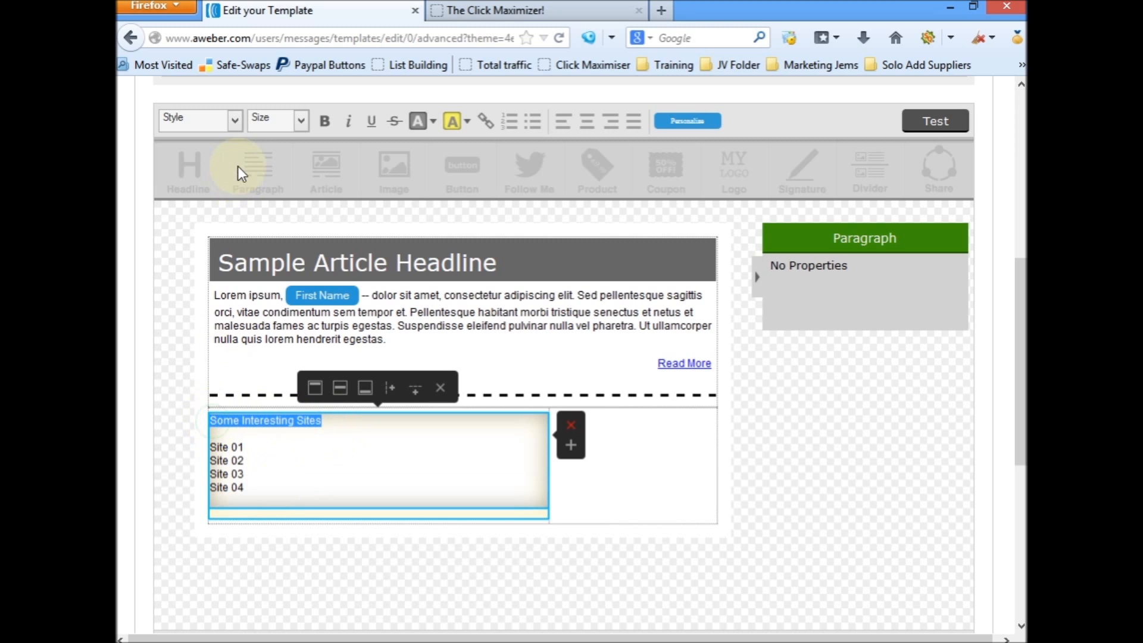
pyautogui.click(237, 122)
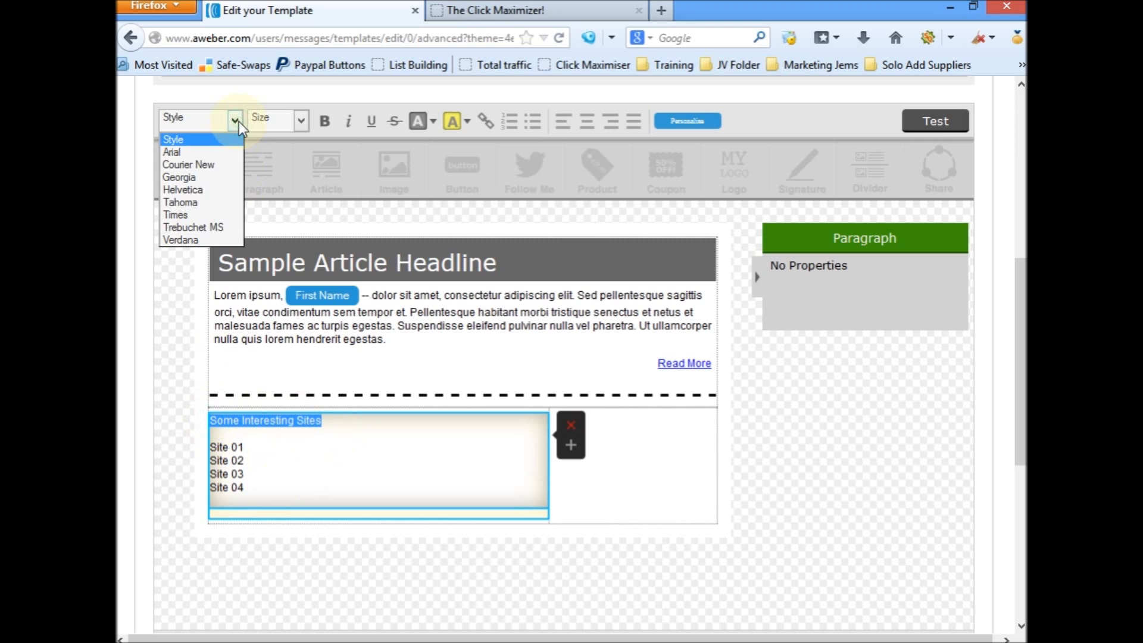
pyautogui.click(205, 201)
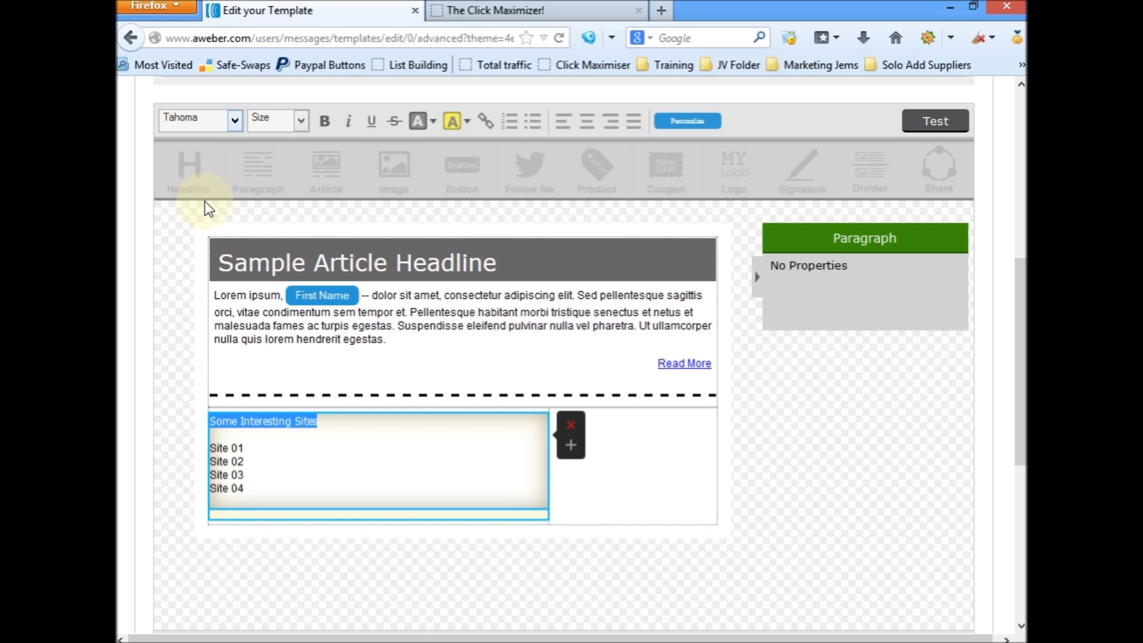
pyautogui.click(301, 124)
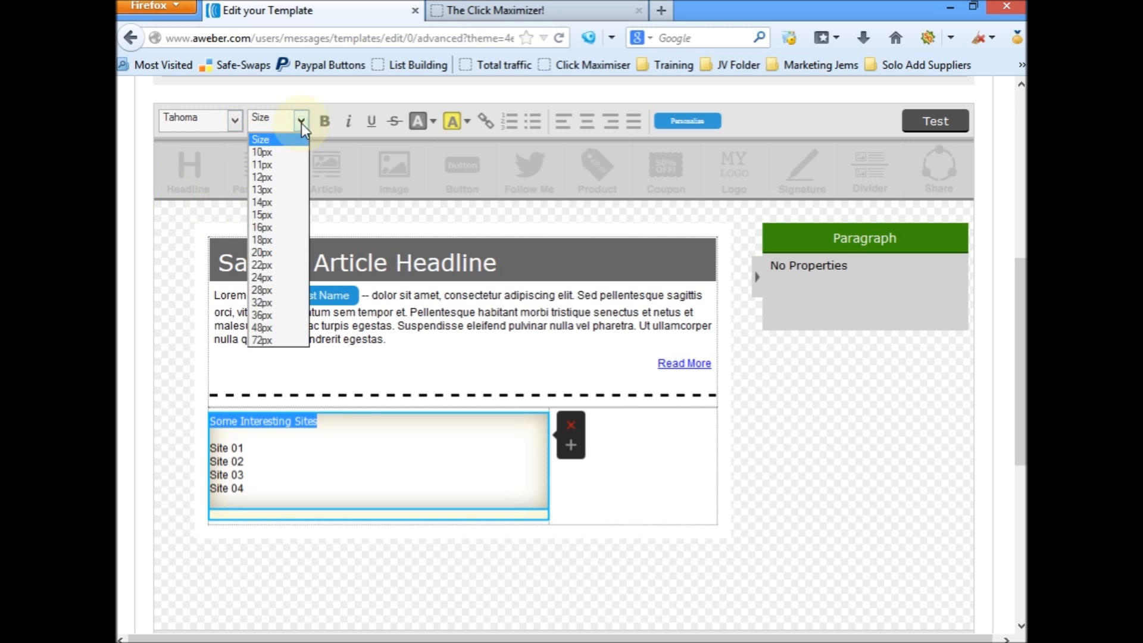
pyautogui.click(280, 203)
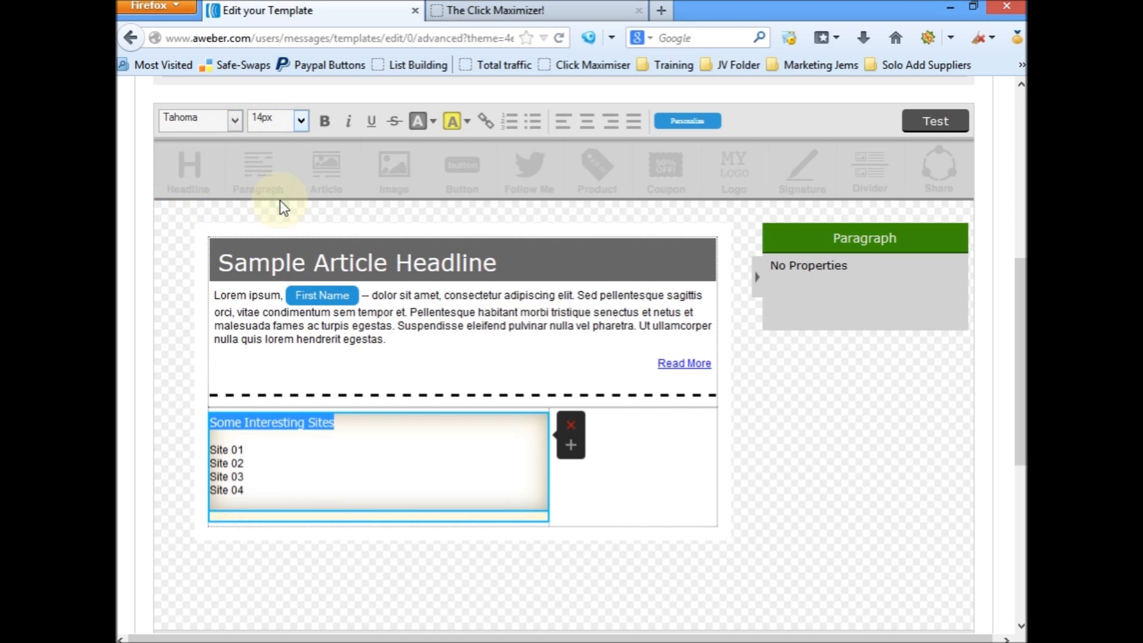
pyautogui.click(326, 126)
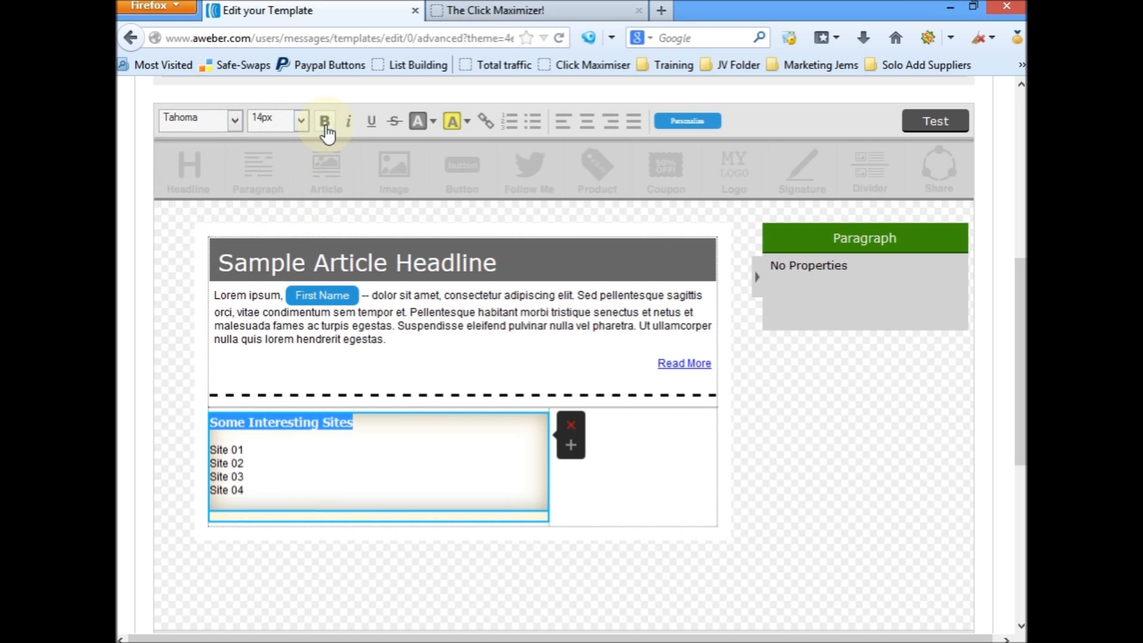
pyautogui.click(433, 122)
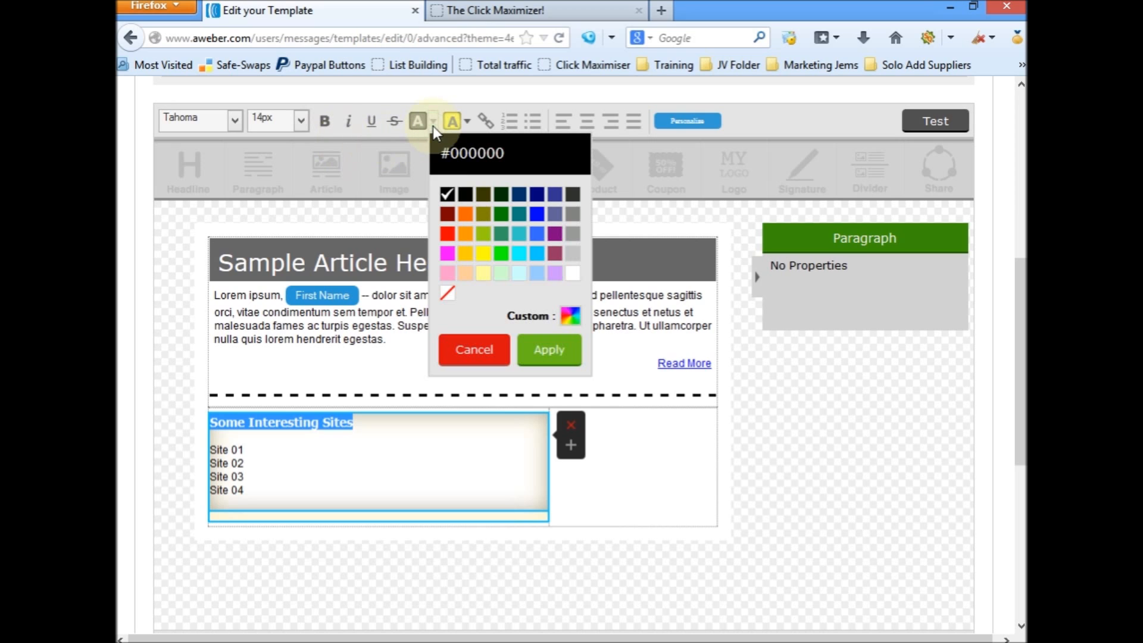
pyautogui.click(538, 215)
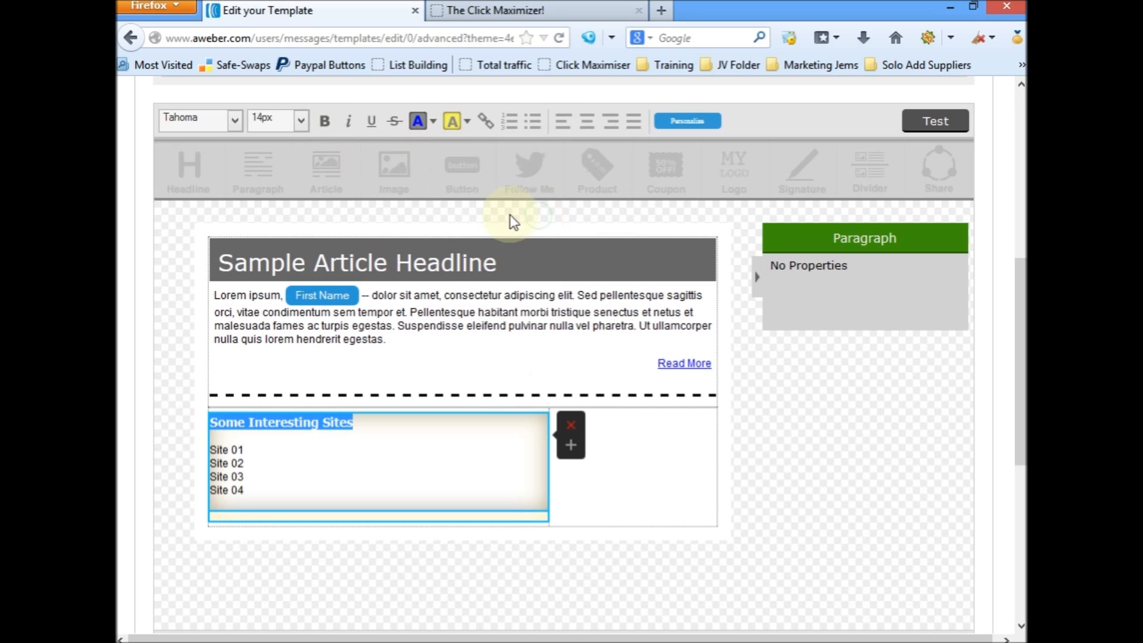
pyautogui.click(586, 125)
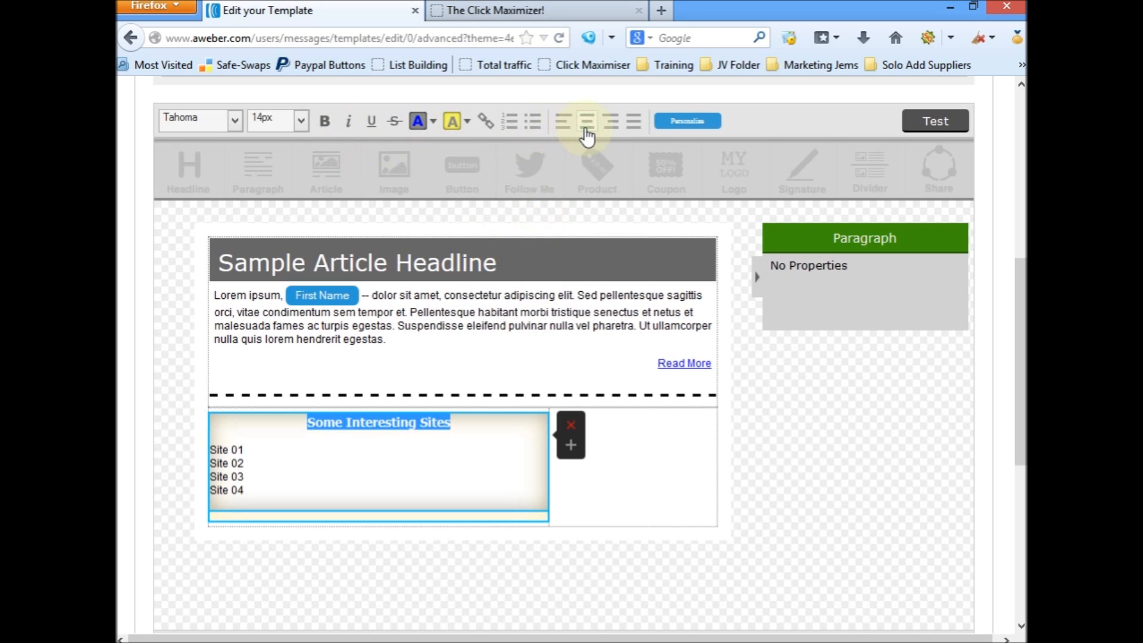
pyautogui.click(254, 451)
pyautogui.moveTo(250, 451); pyautogui.dragTo(210, 450)
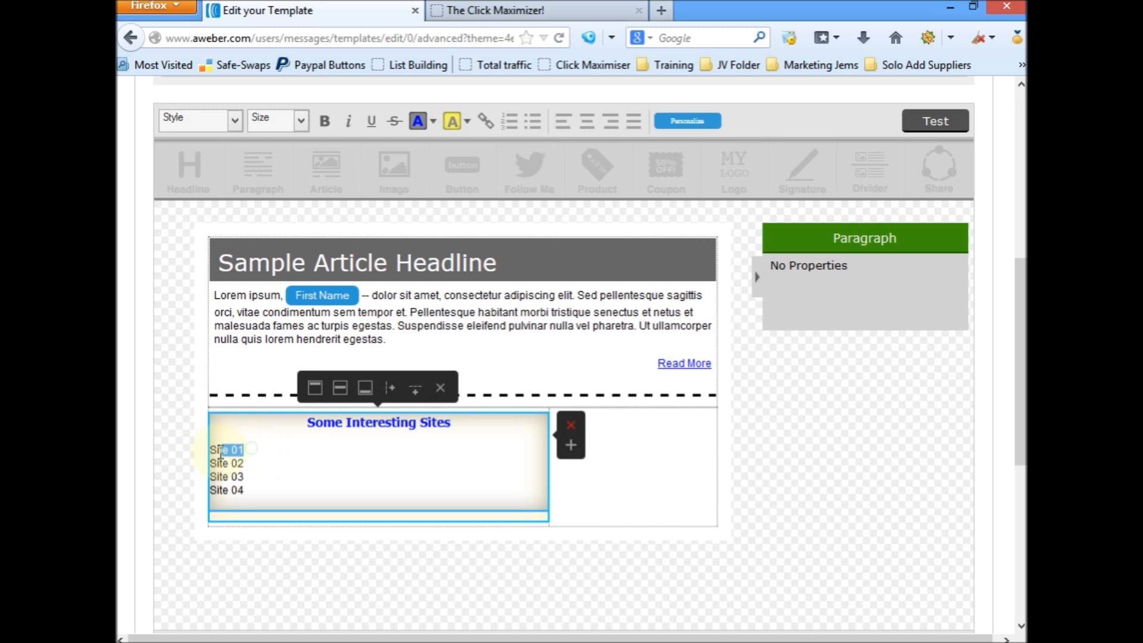
pyautogui.click(238, 121)
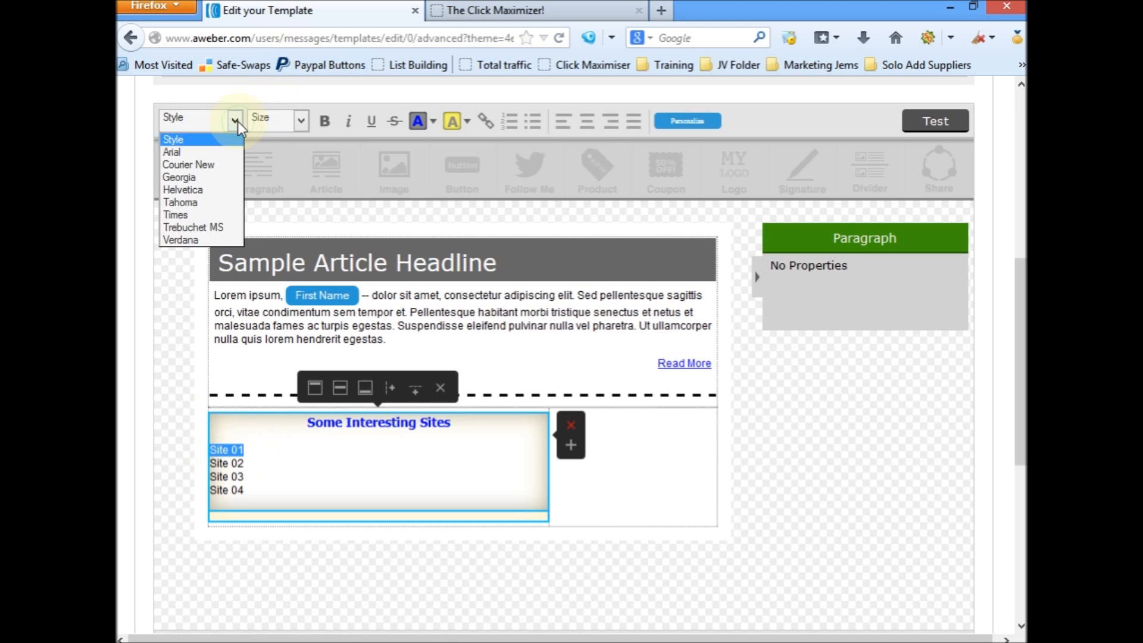
pyautogui.click(278, 489)
# Step: Format the four lines Site 01 to Site 04 as Tahoma, 14px, bold and centred
pyautogui.moveTo(268, 492); pyautogui.dragTo(206, 440)
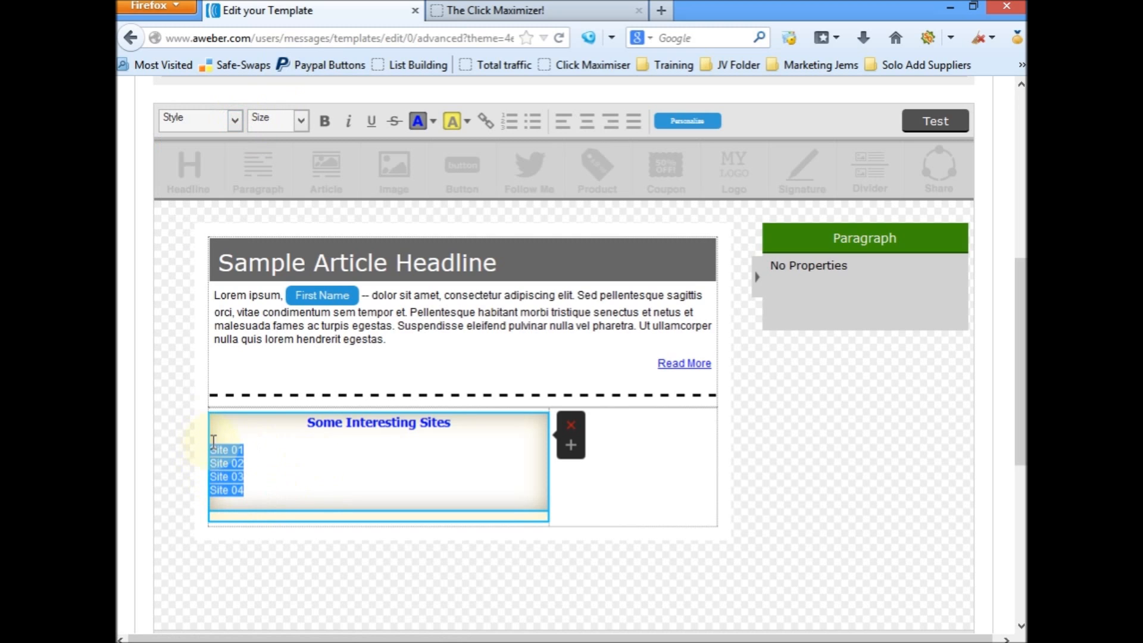
pyautogui.click(236, 120)
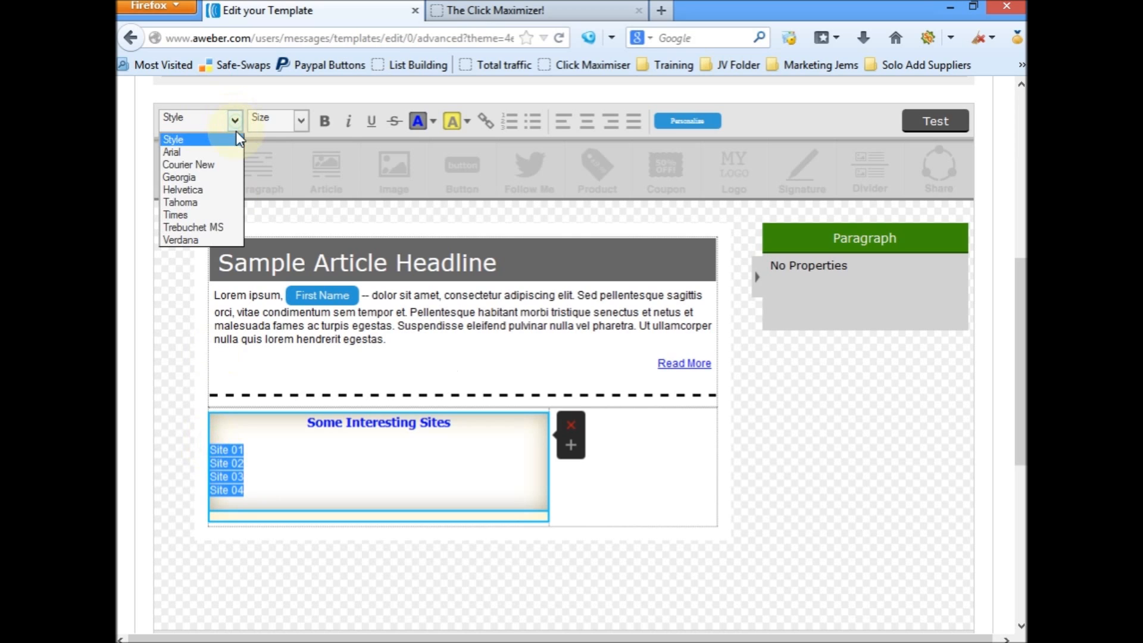
pyautogui.click(198, 207)
pyautogui.click(303, 121)
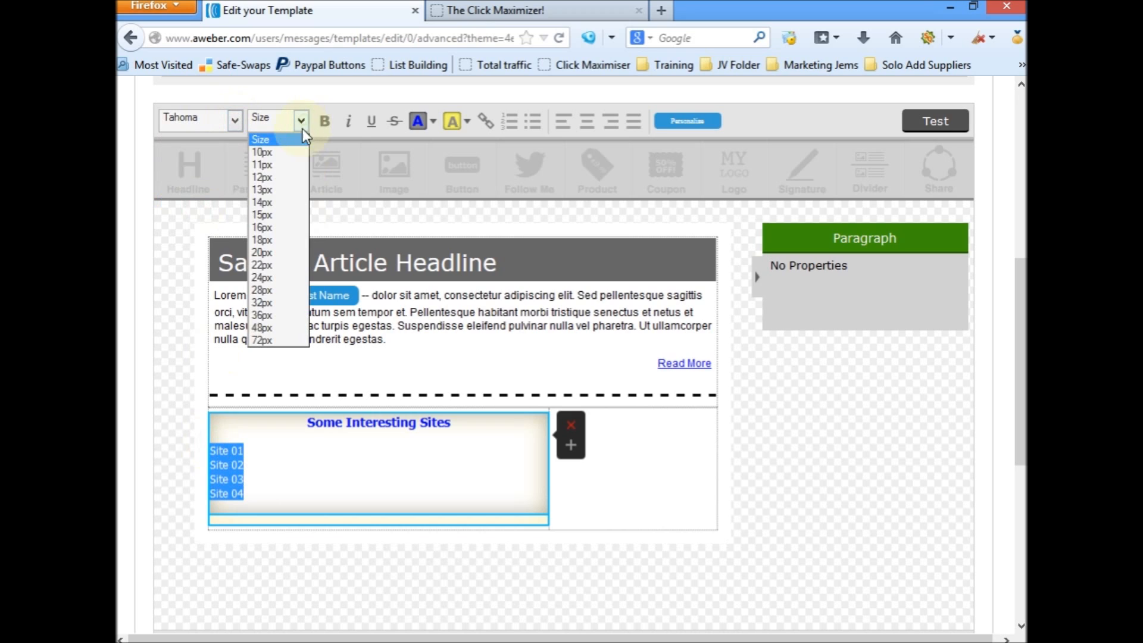
pyautogui.click(277, 203)
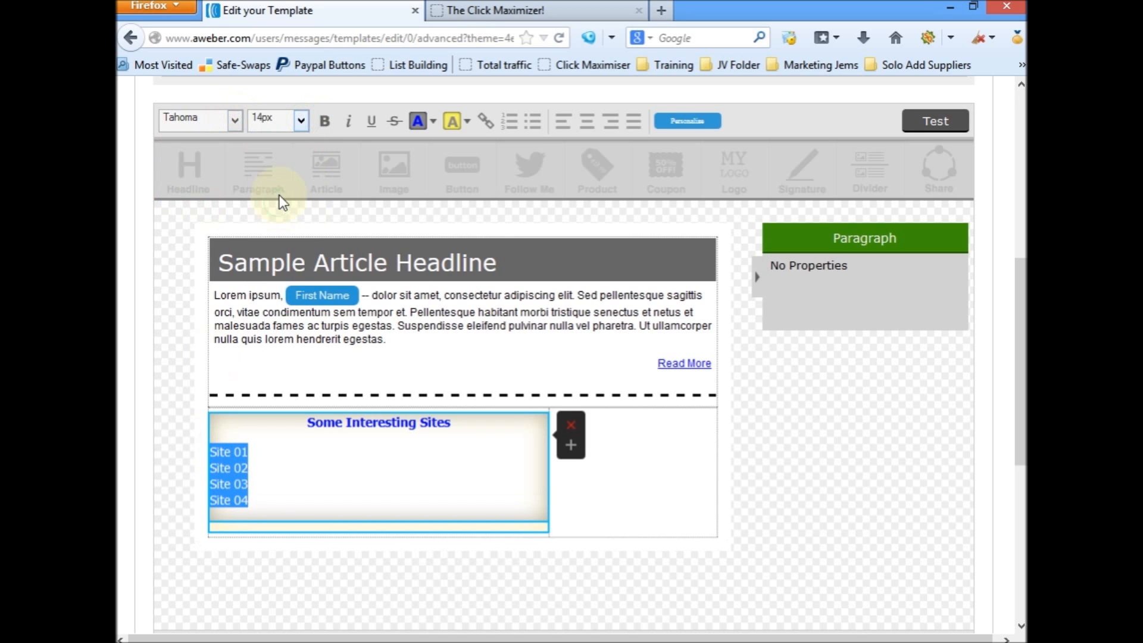
pyautogui.click(325, 121)
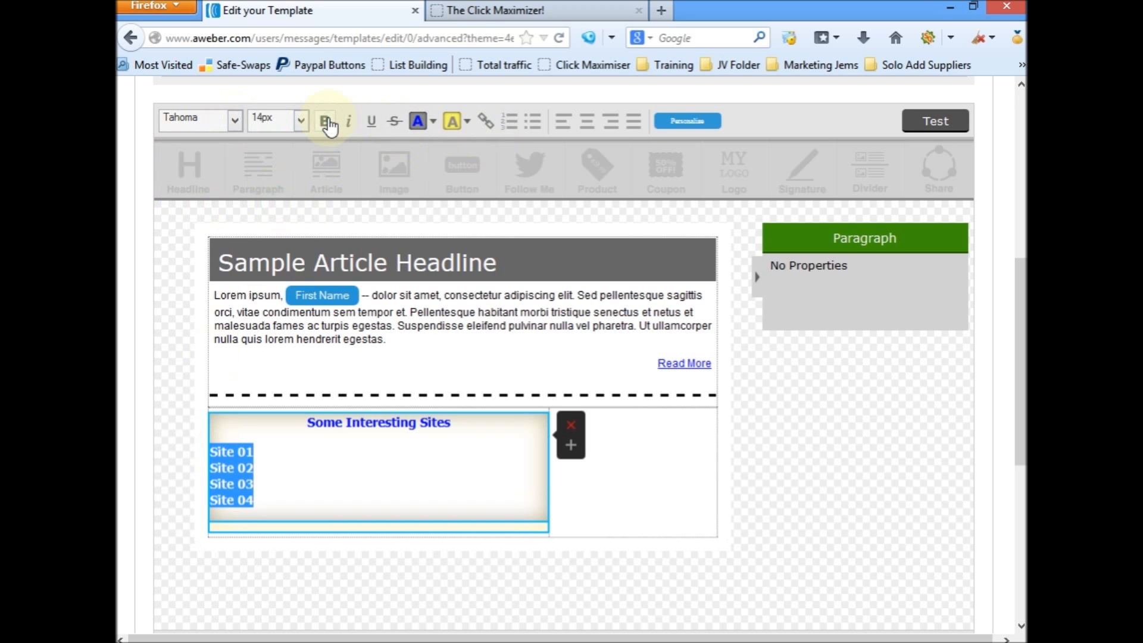
pyautogui.click(588, 123)
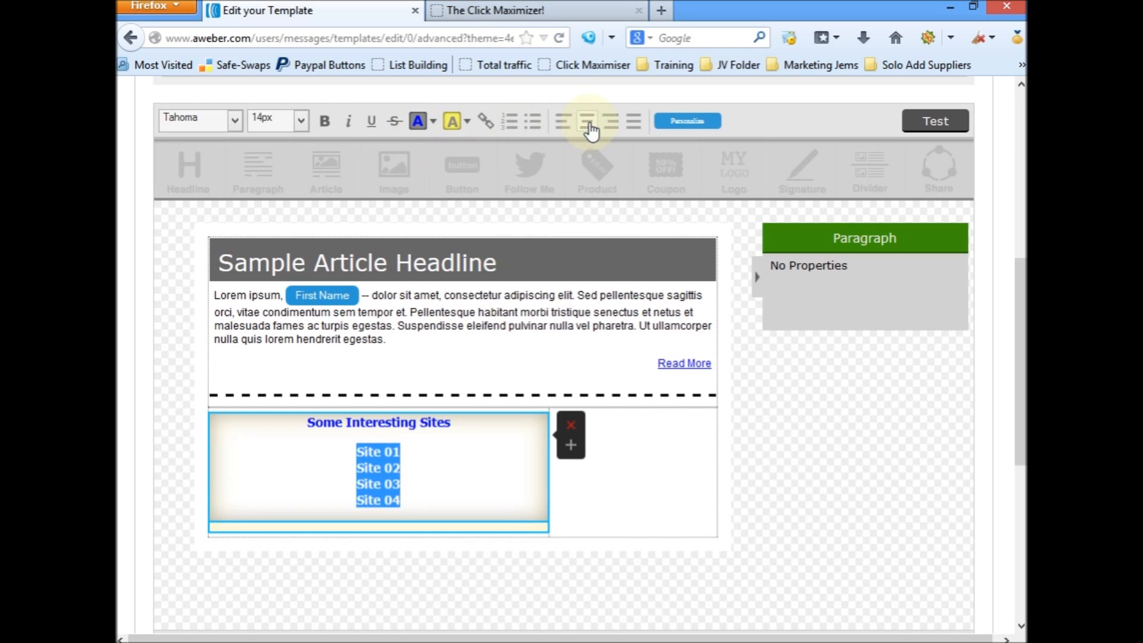
pyautogui.click(441, 455)
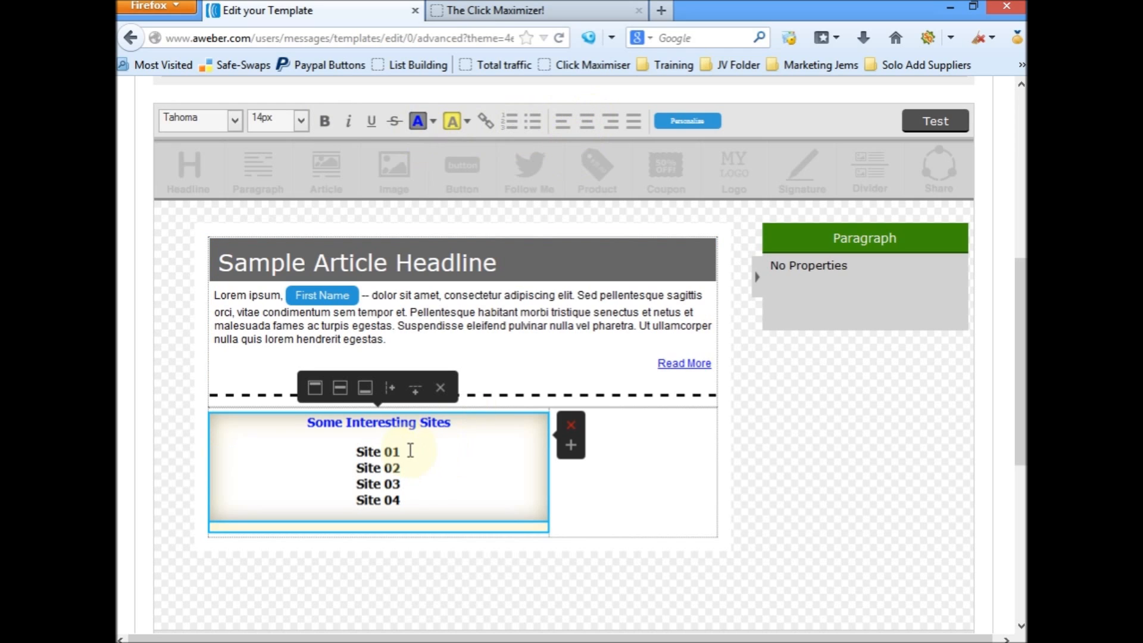
pyautogui.moveTo(410, 451); pyautogui.dragTo(357, 452)
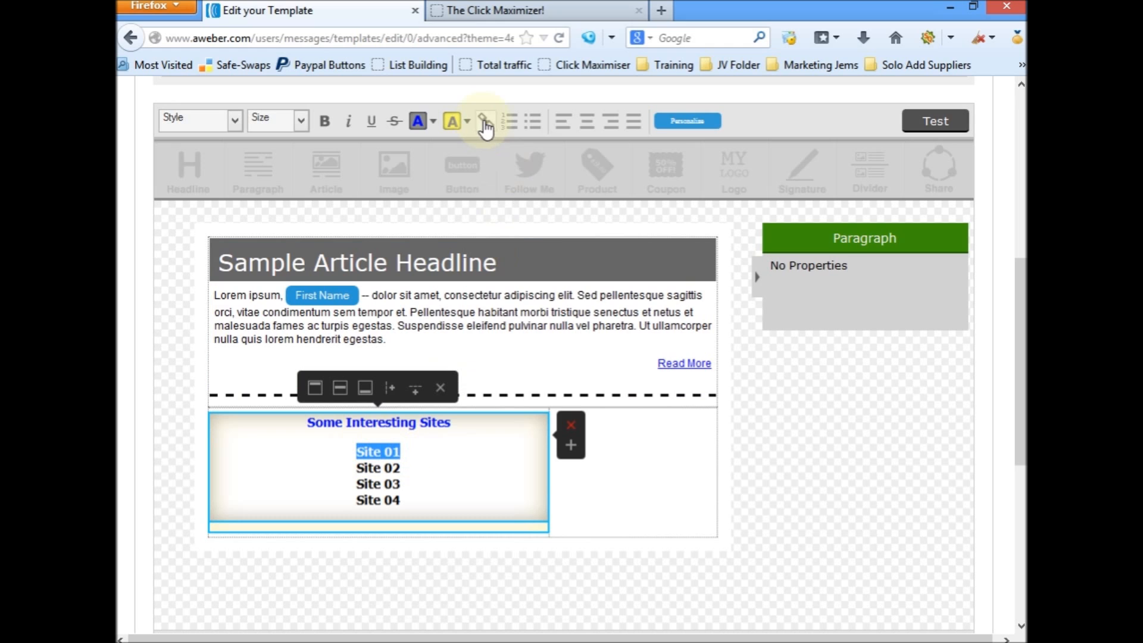
pyautogui.click(507, 11)
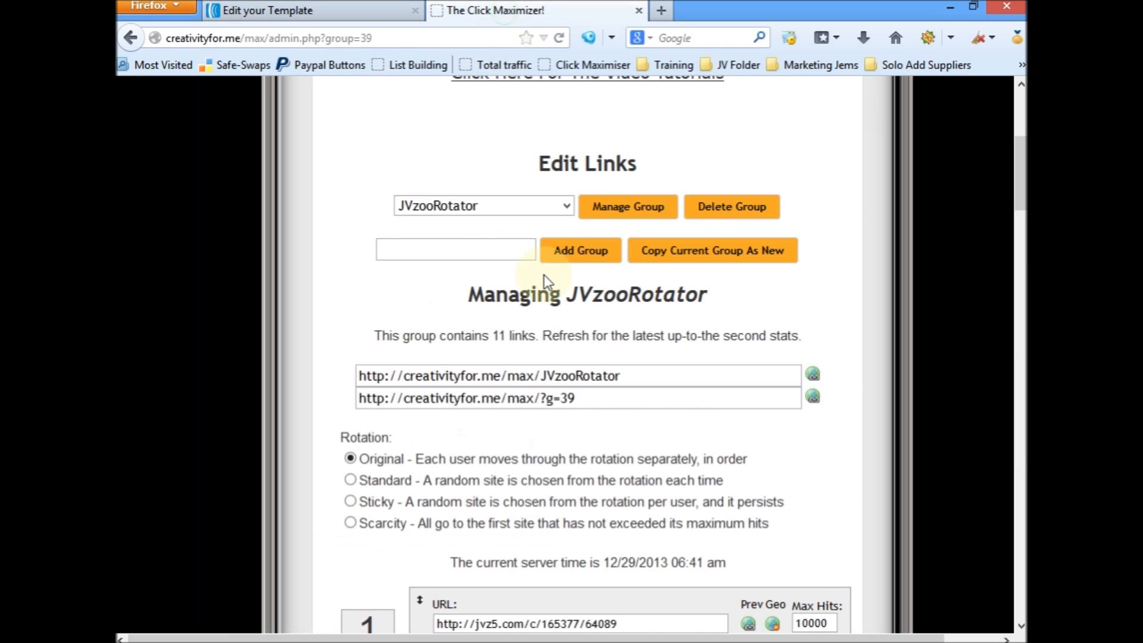
pyautogui.moveTo(590, 398); pyautogui.dragTo(355, 399)
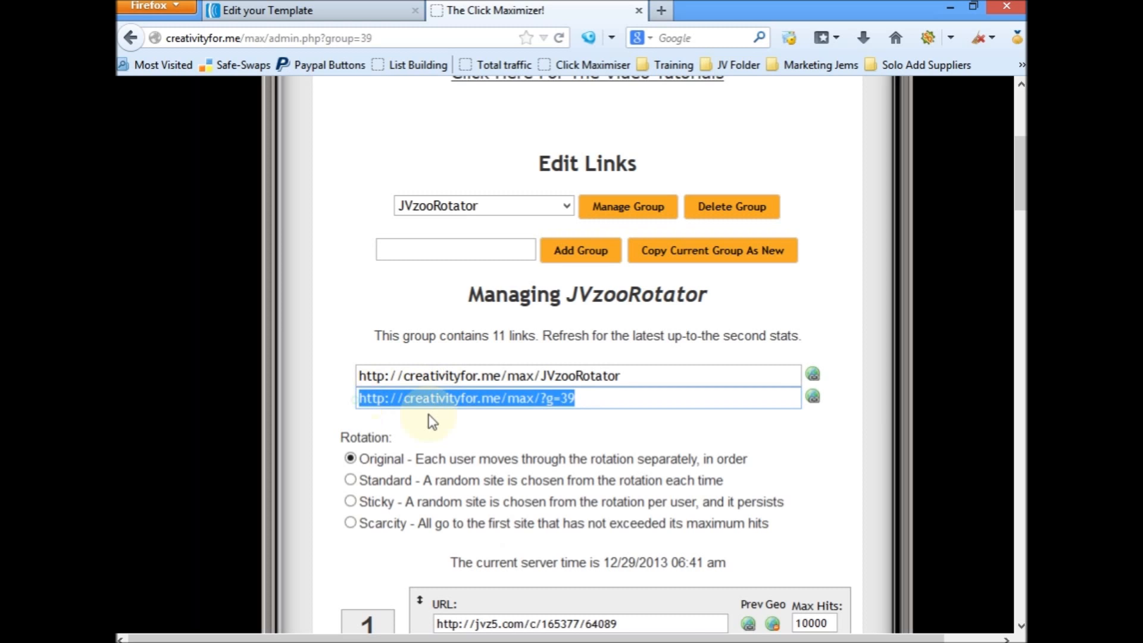
pyautogui.rightClick(473, 401)
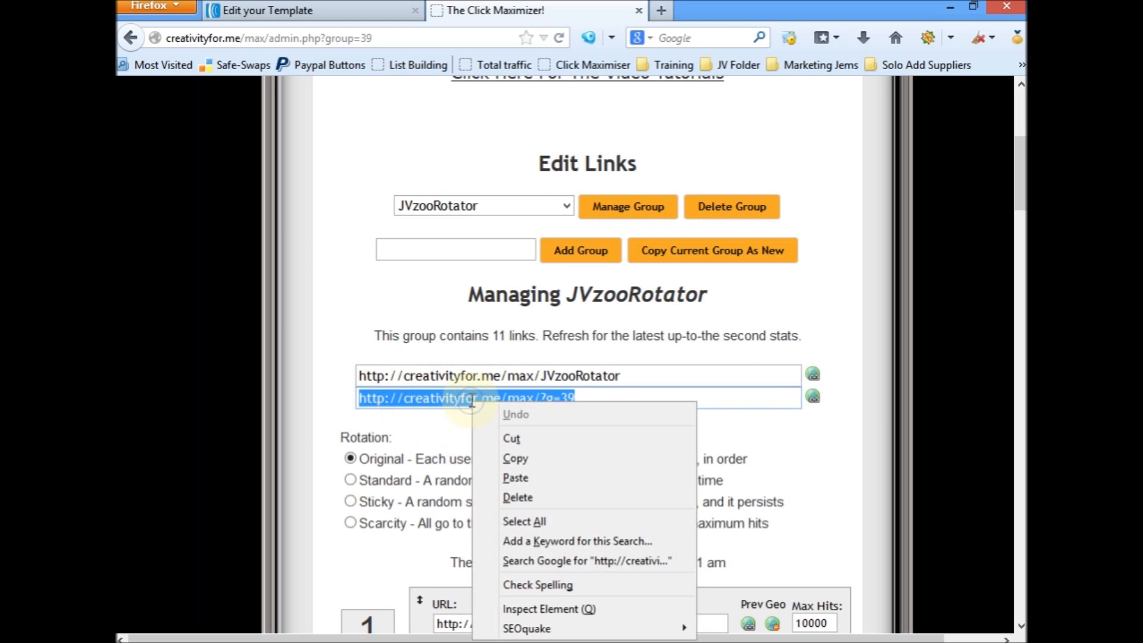
pyautogui.click(516, 458)
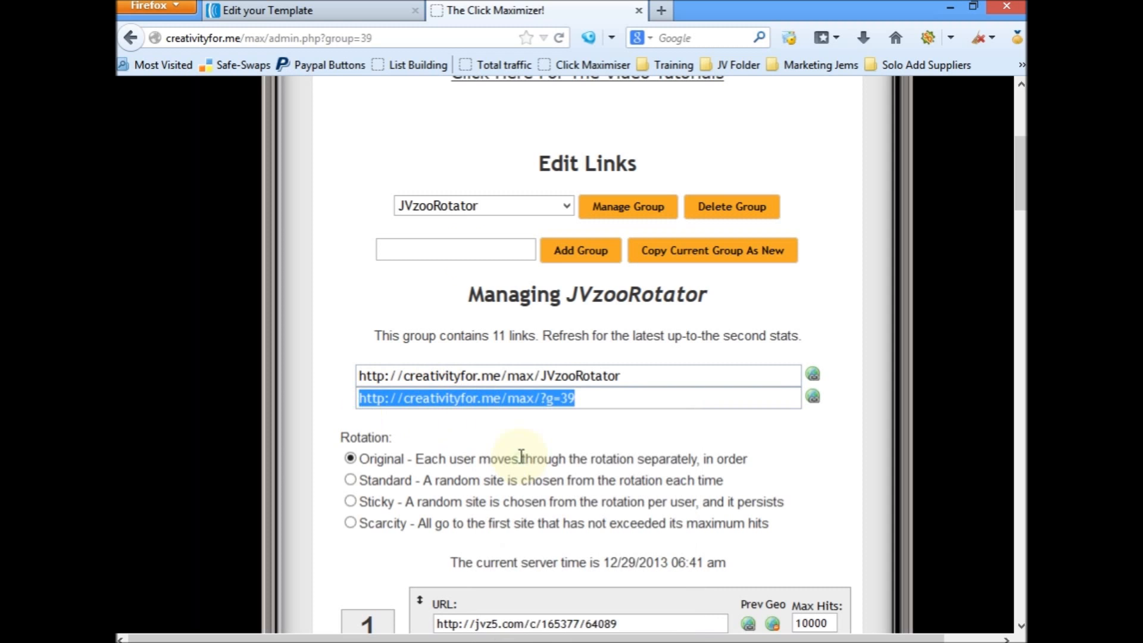
pyautogui.click(327, 16)
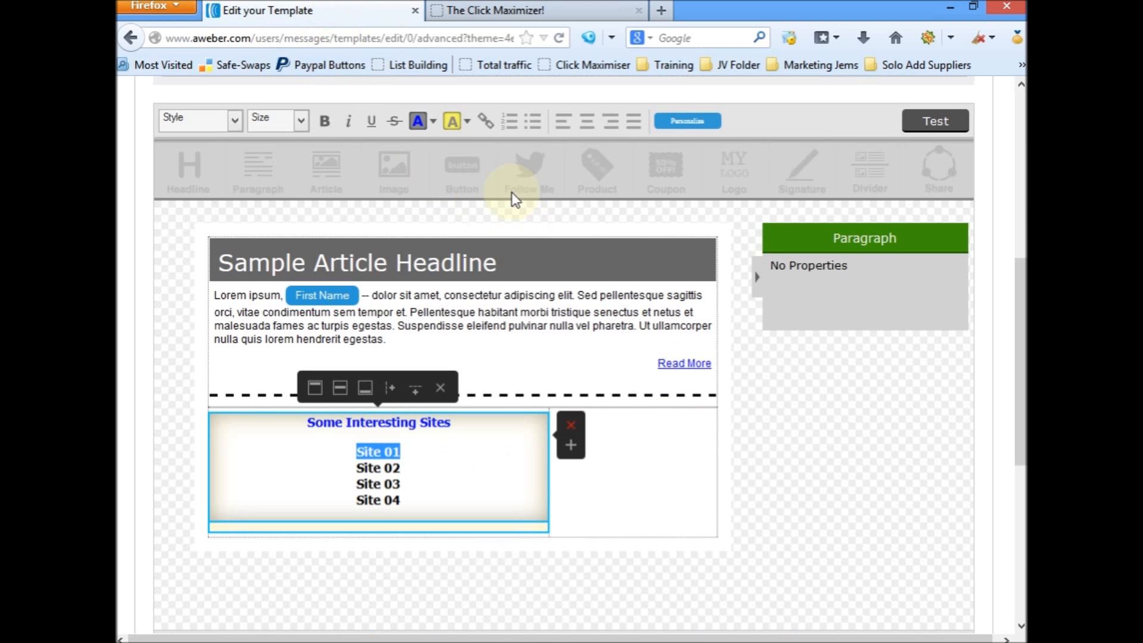
pyautogui.click(416, 451)
pyautogui.moveTo(417, 450); pyautogui.dragTo(357, 451)
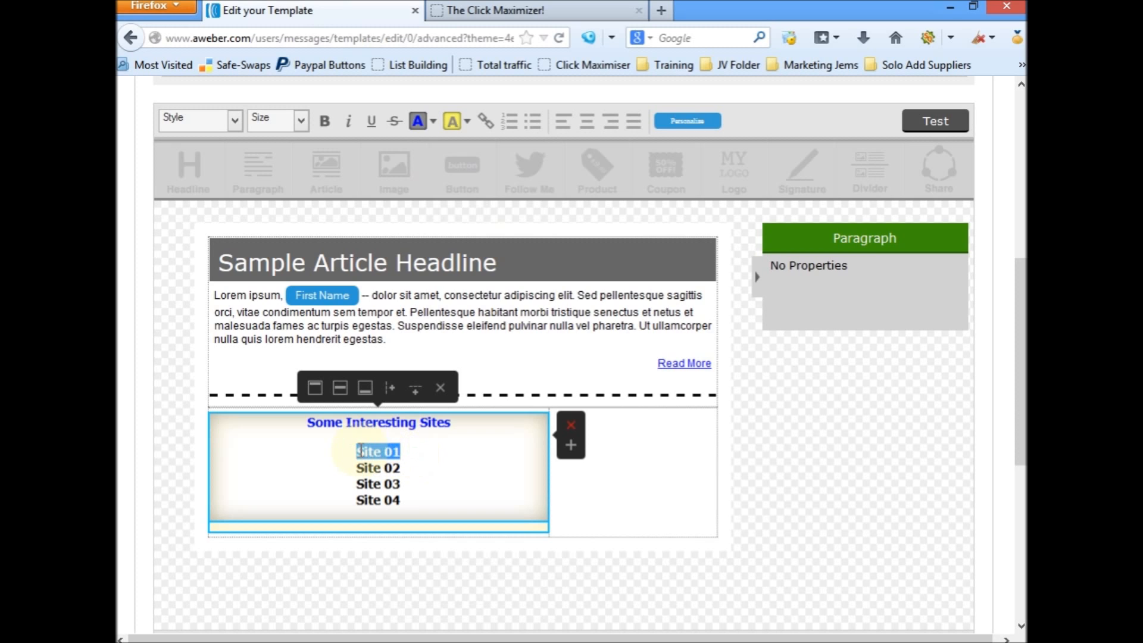
pyautogui.click(487, 122)
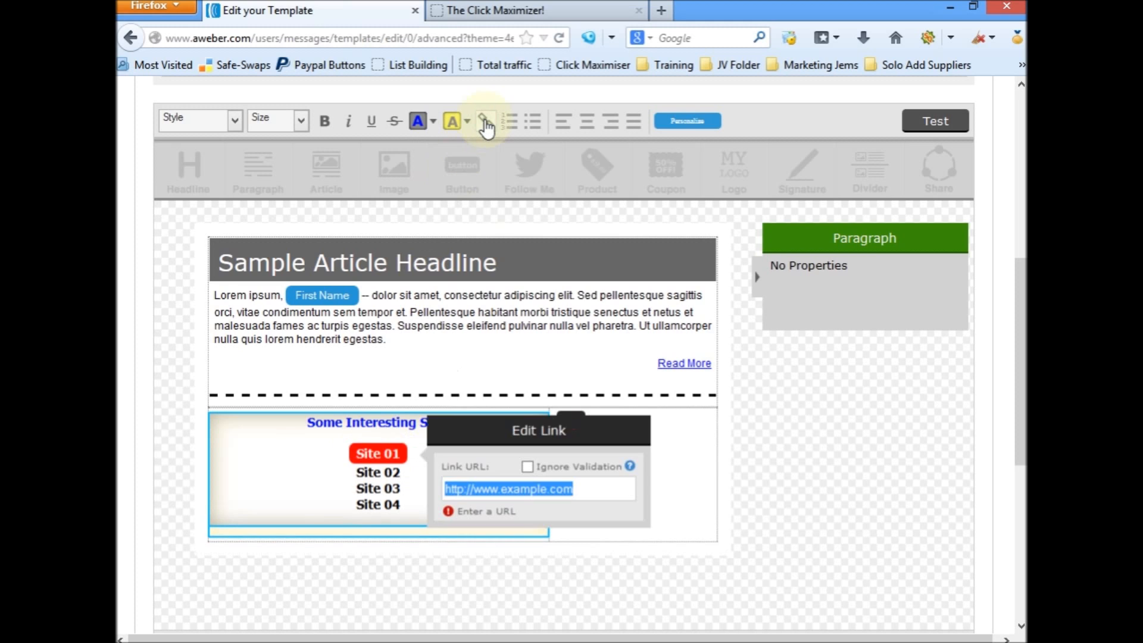
pyautogui.rightClick(590, 487)
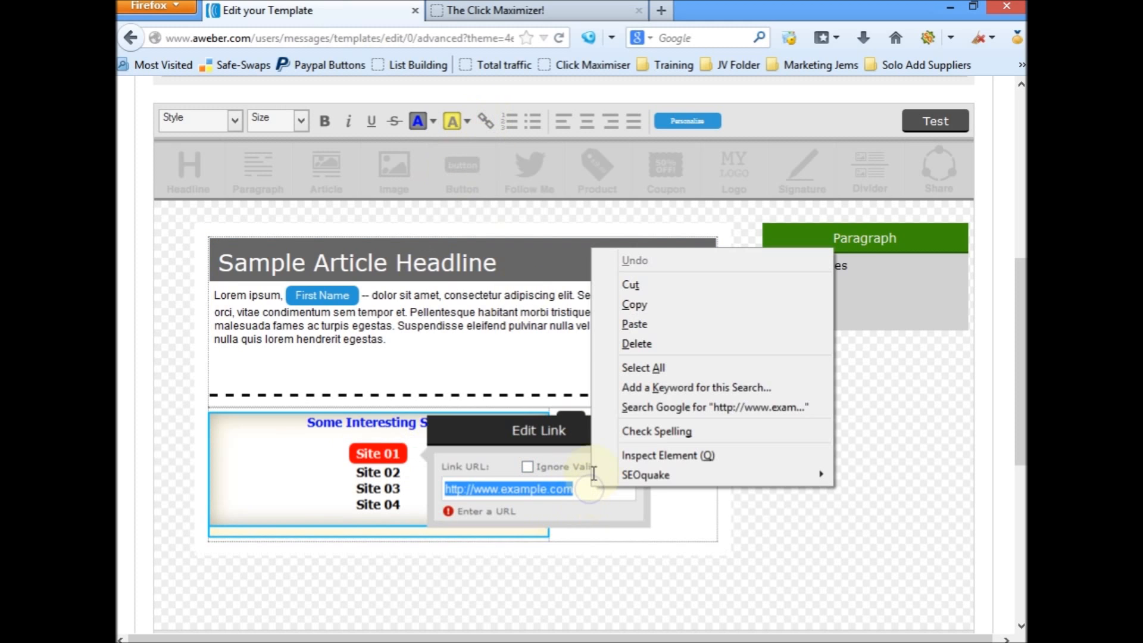
pyautogui.click(620, 326)
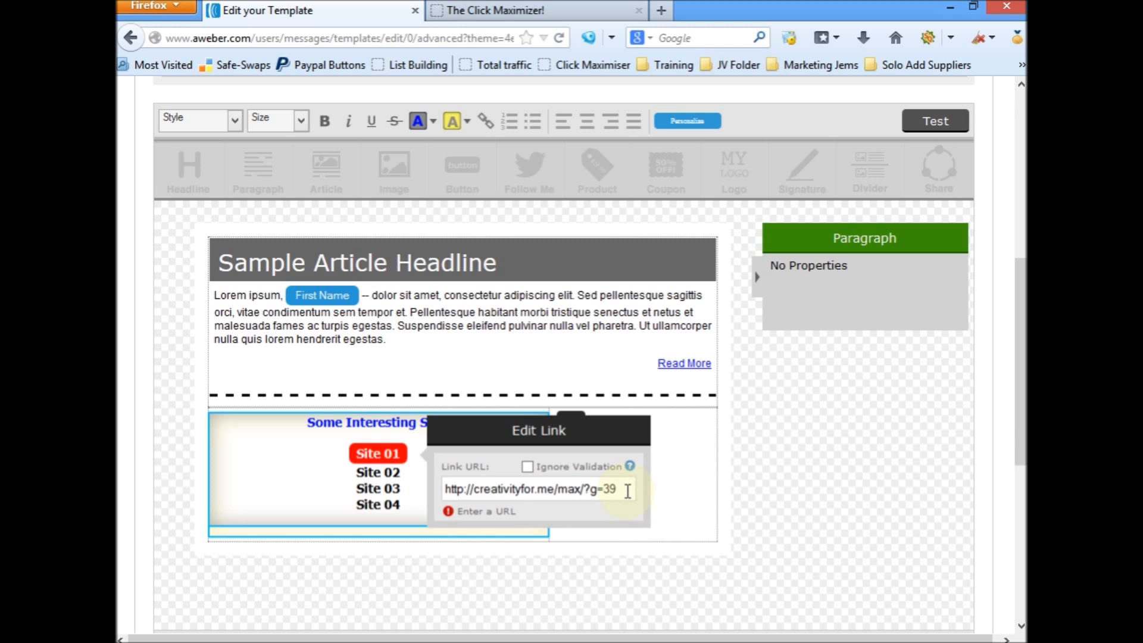
pyautogui.press('Return')
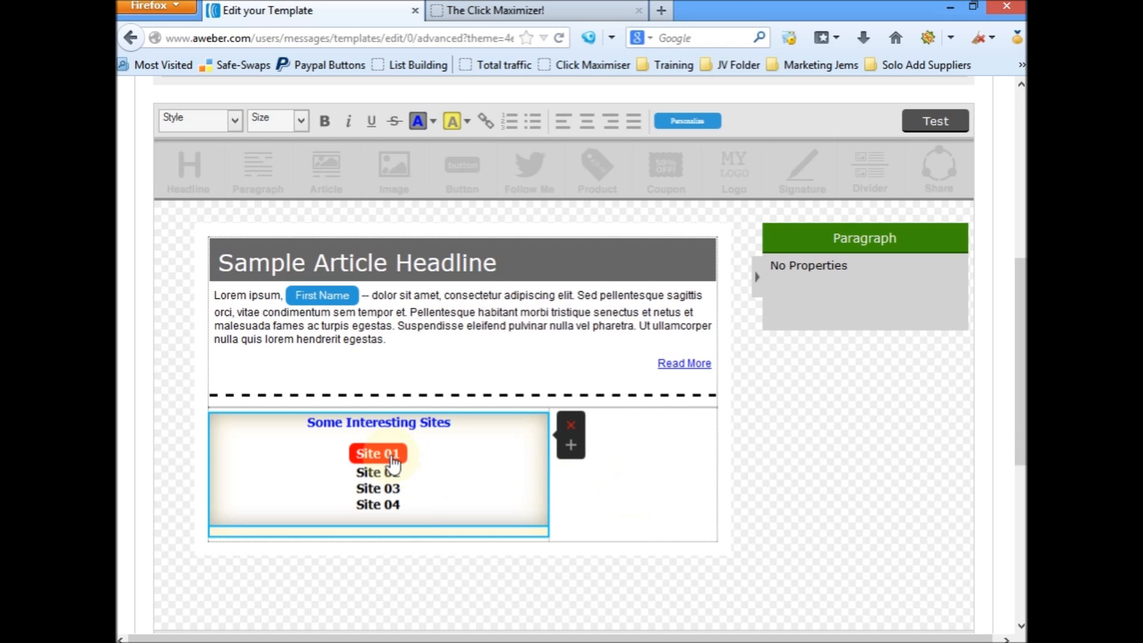
pyautogui.click(514, 9)
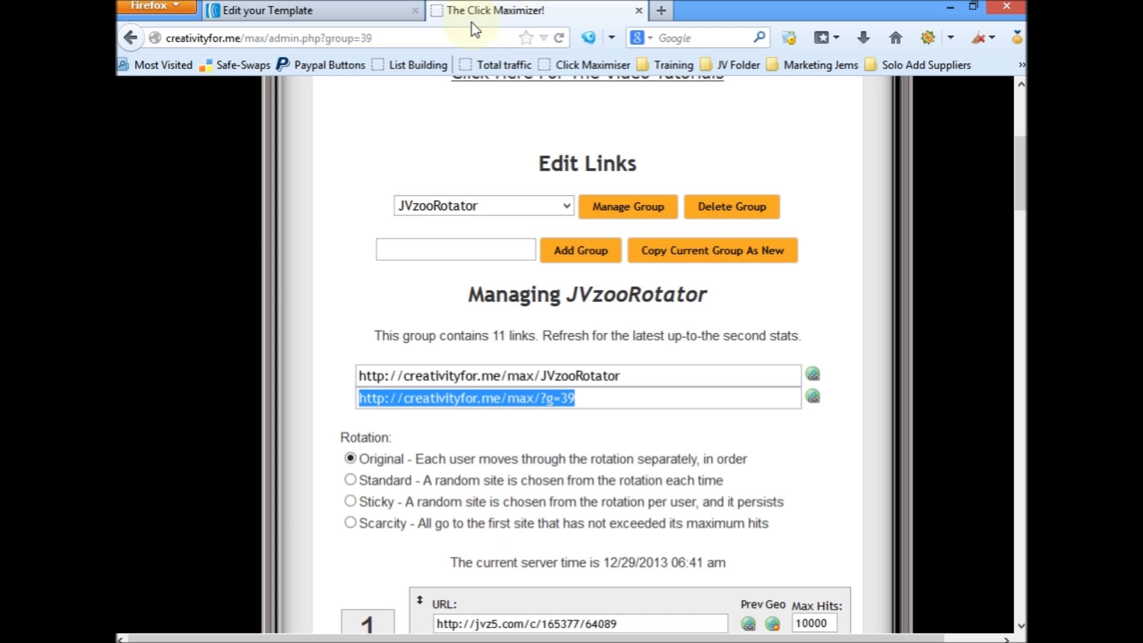
pyautogui.click(352, 11)
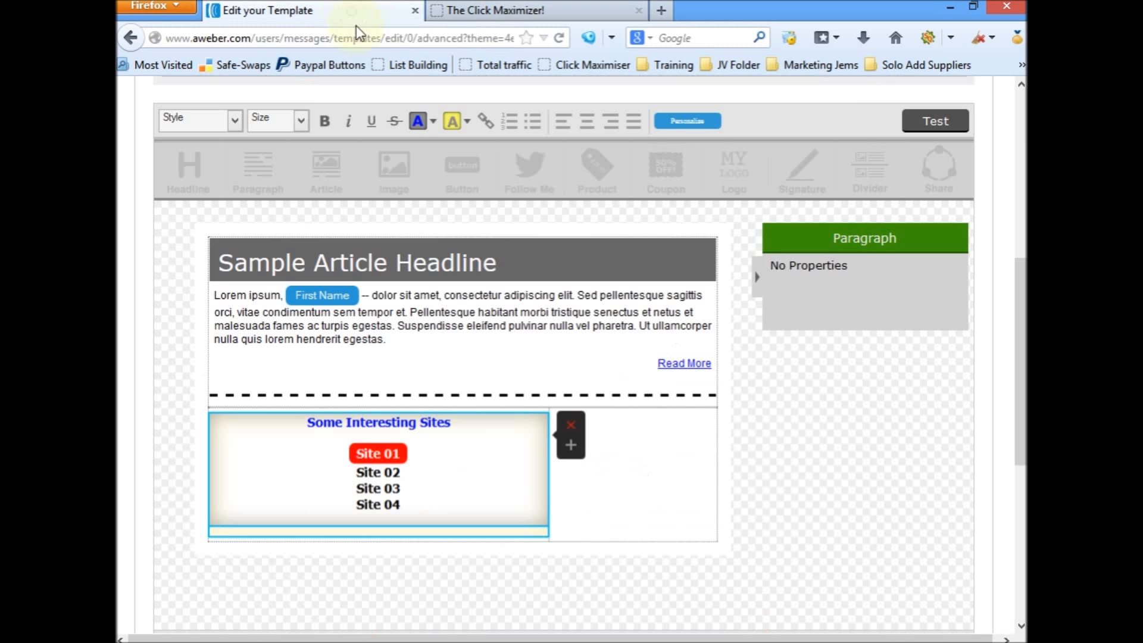
pyautogui.click(393, 463)
pyautogui.moveTo(415, 460); pyautogui.dragTo(353, 460)
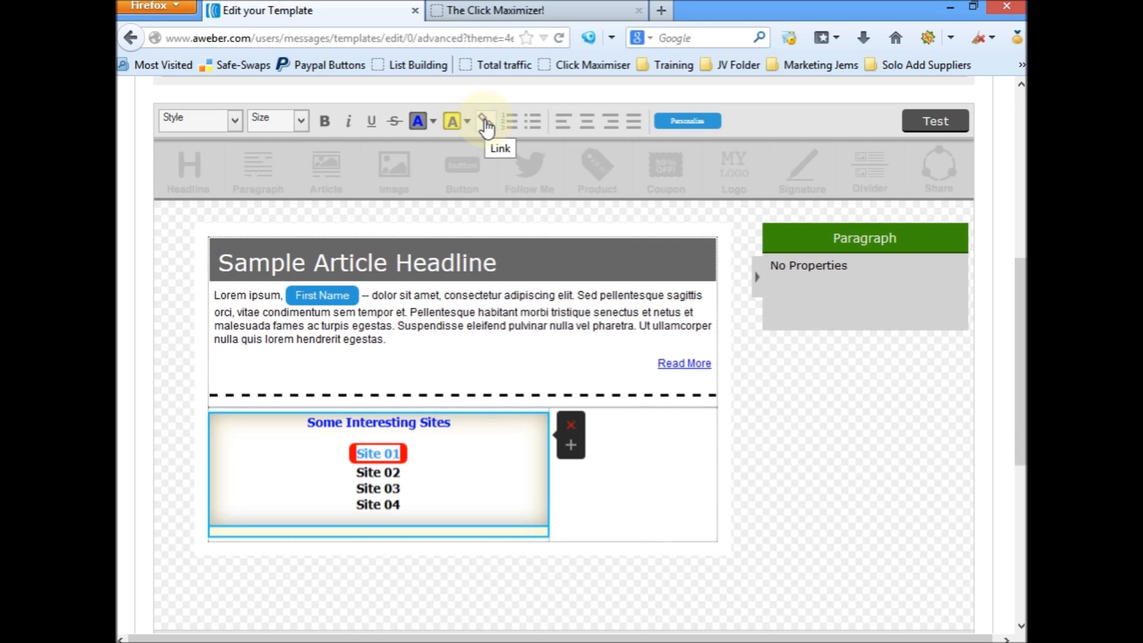
pyautogui.click(468, 480)
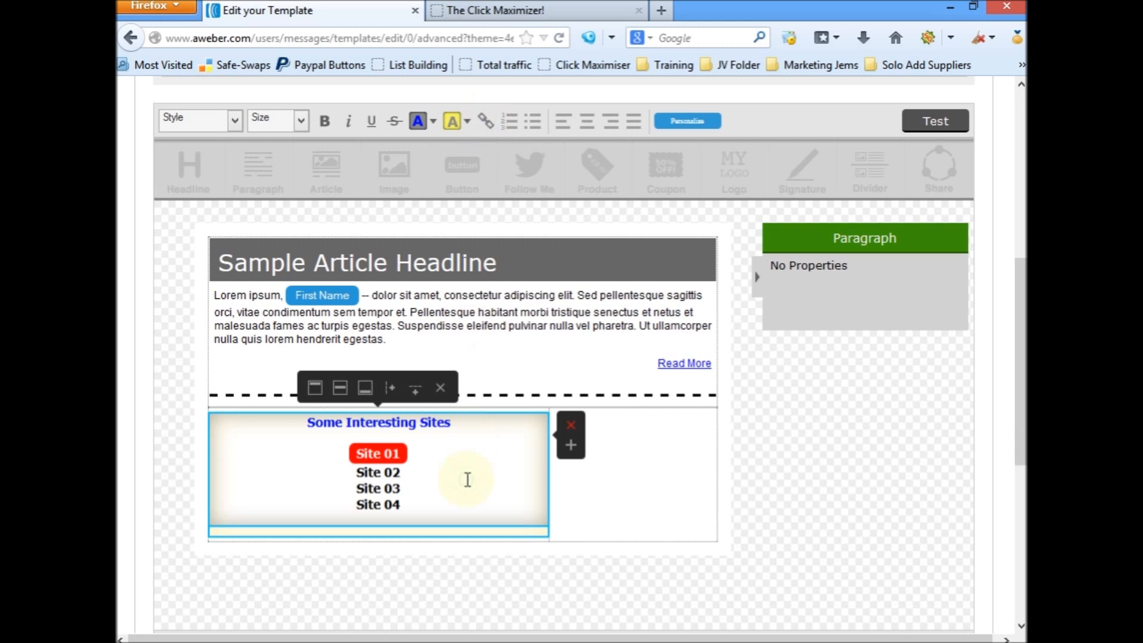
pyautogui.click(431, 461)
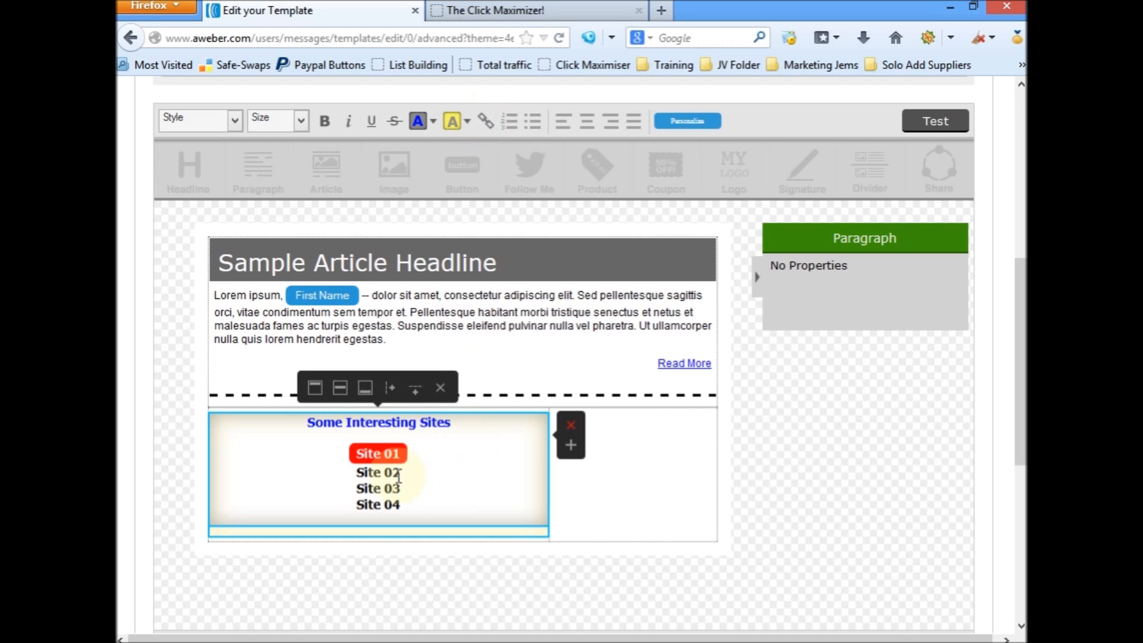
pyautogui.moveTo(402, 474); pyautogui.dragTo(351, 472)
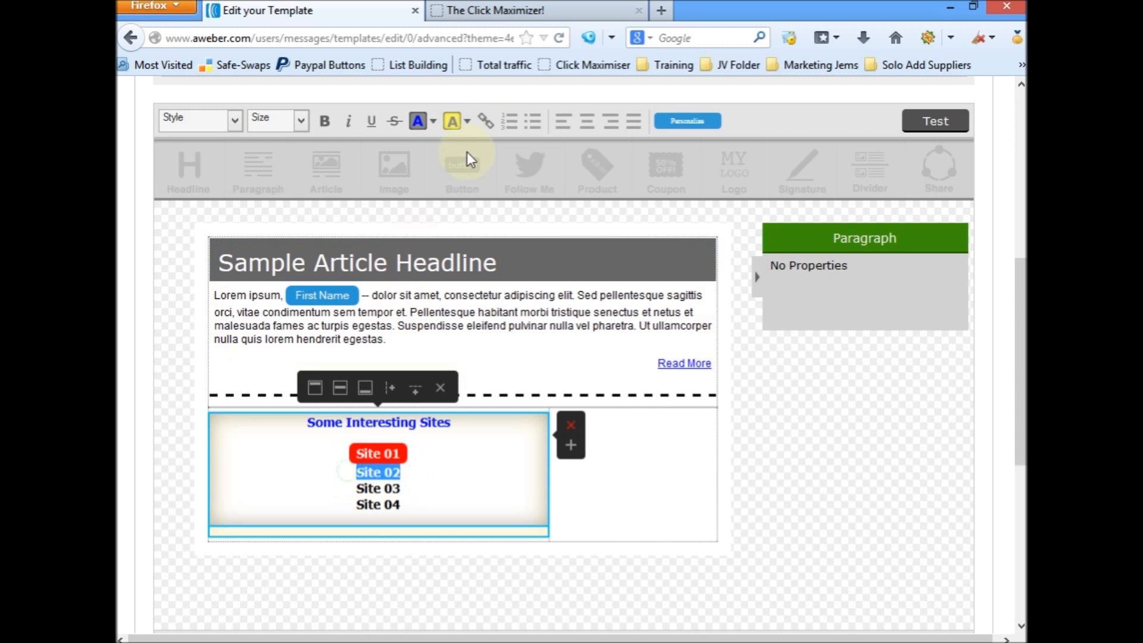
pyautogui.click(485, 122)
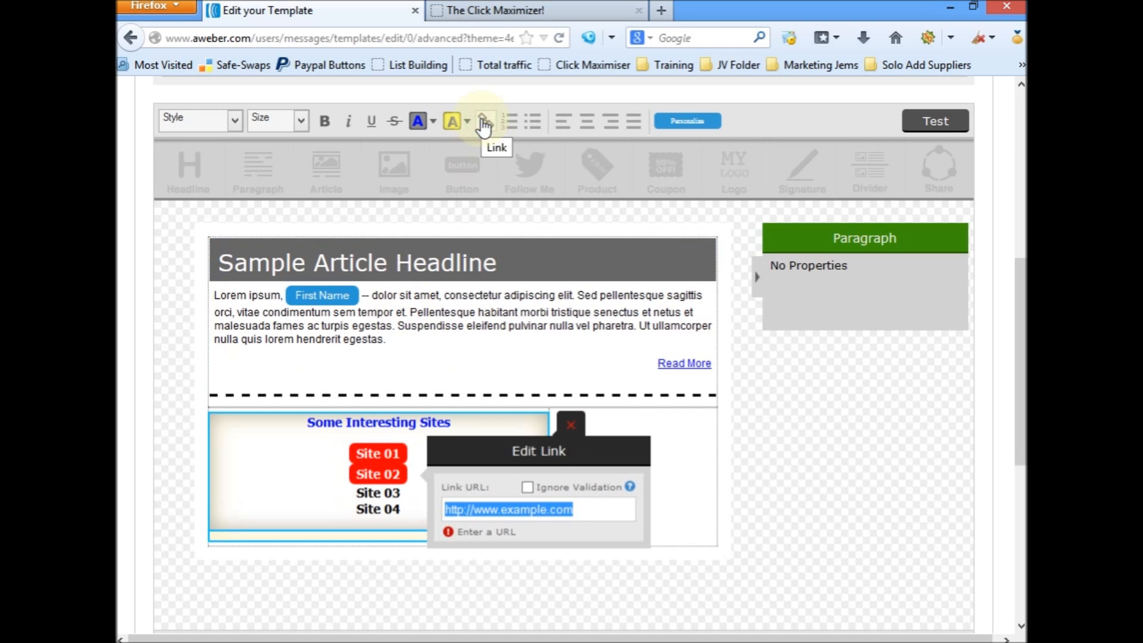
pyautogui.hotkey('ctrl', 'v')
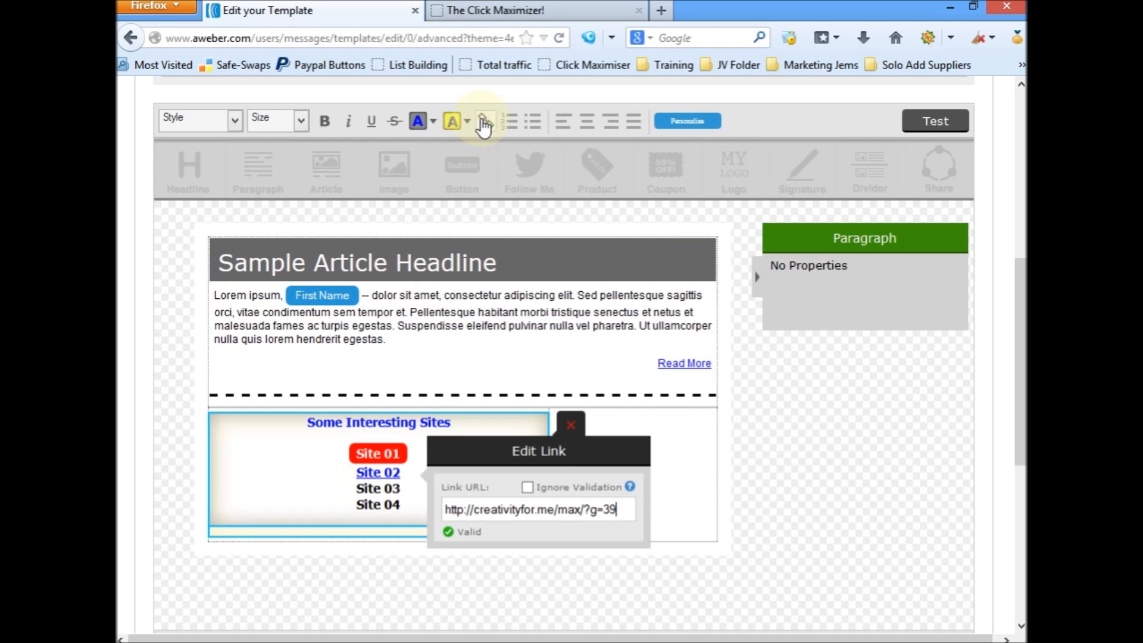
pyautogui.click(482, 121)
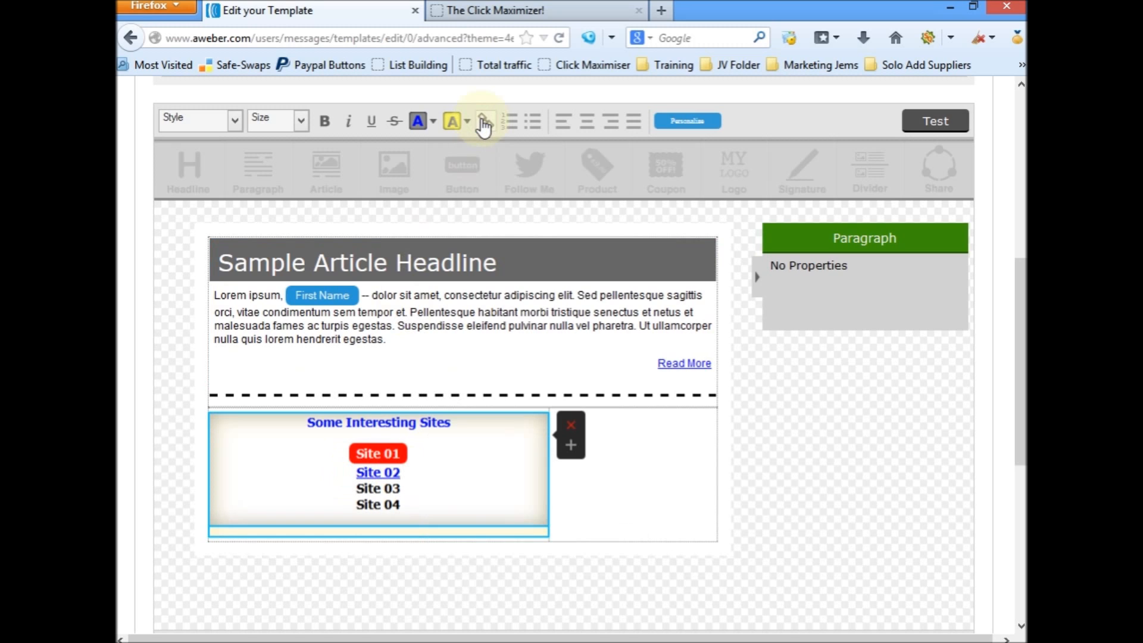
# Step: Delete the red-highlighted Site 01 entry and retype its line as unlinked text, starting with "Site"
pyautogui.moveTo(424, 458); pyautogui.dragTo(349, 459)
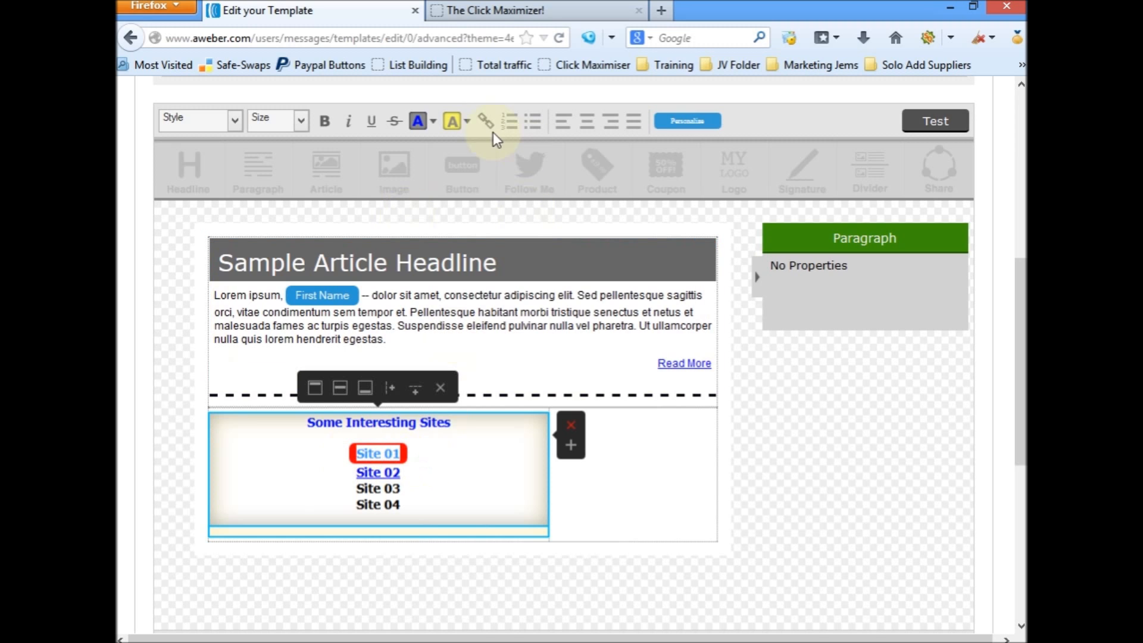
pyautogui.click(430, 456)
pyautogui.moveTo(430, 456); pyautogui.dragTo(344, 459)
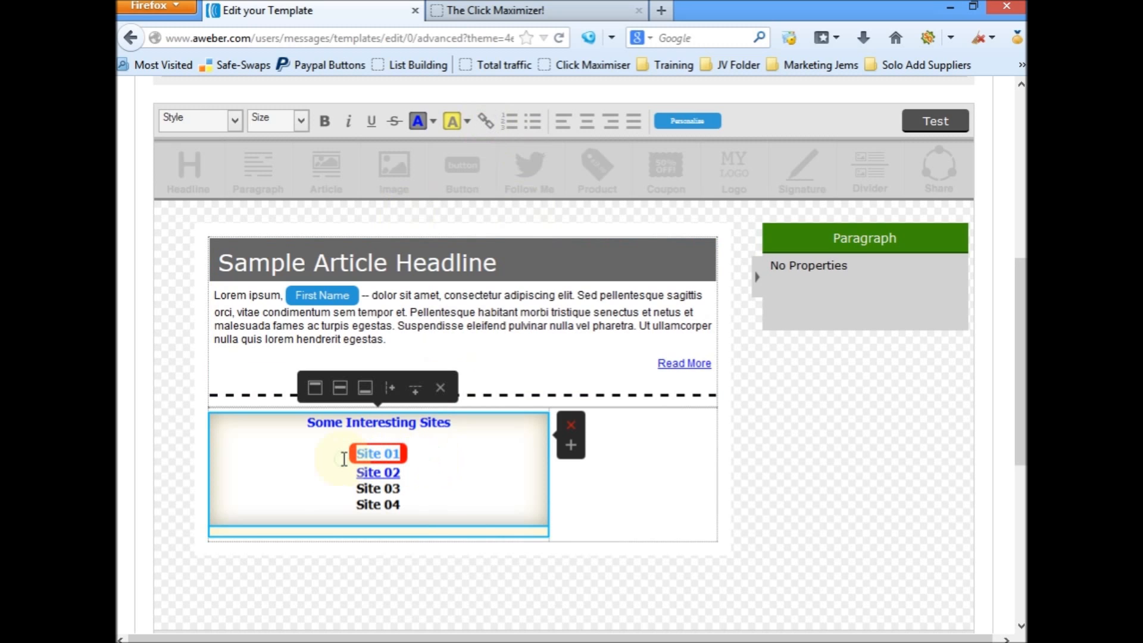
pyautogui.press('Delete')
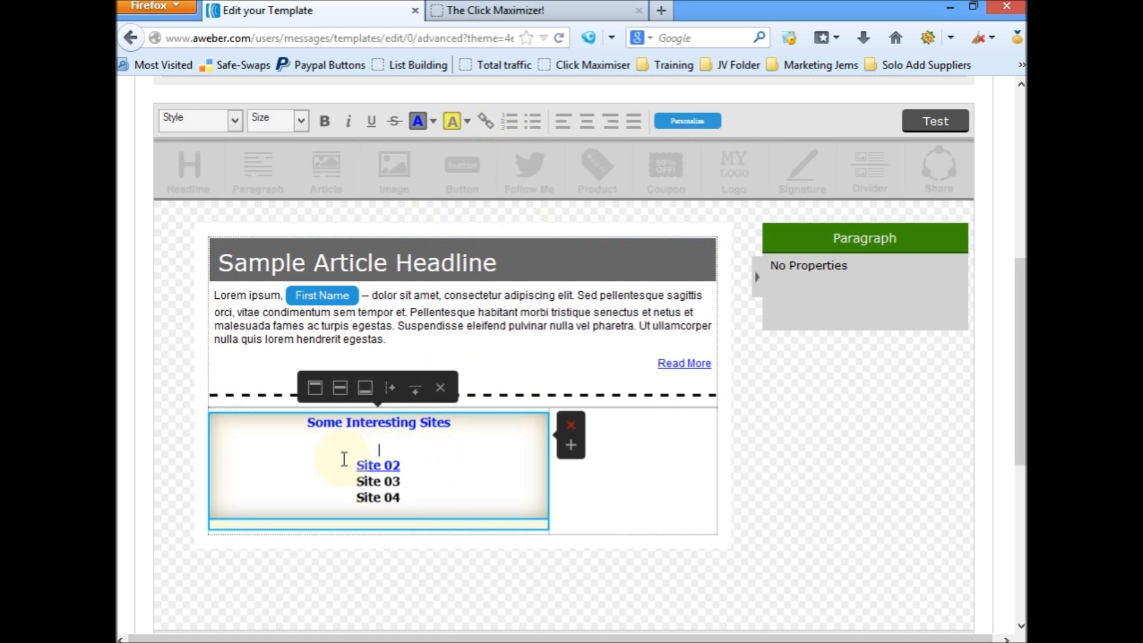
pyautogui.write('Site')
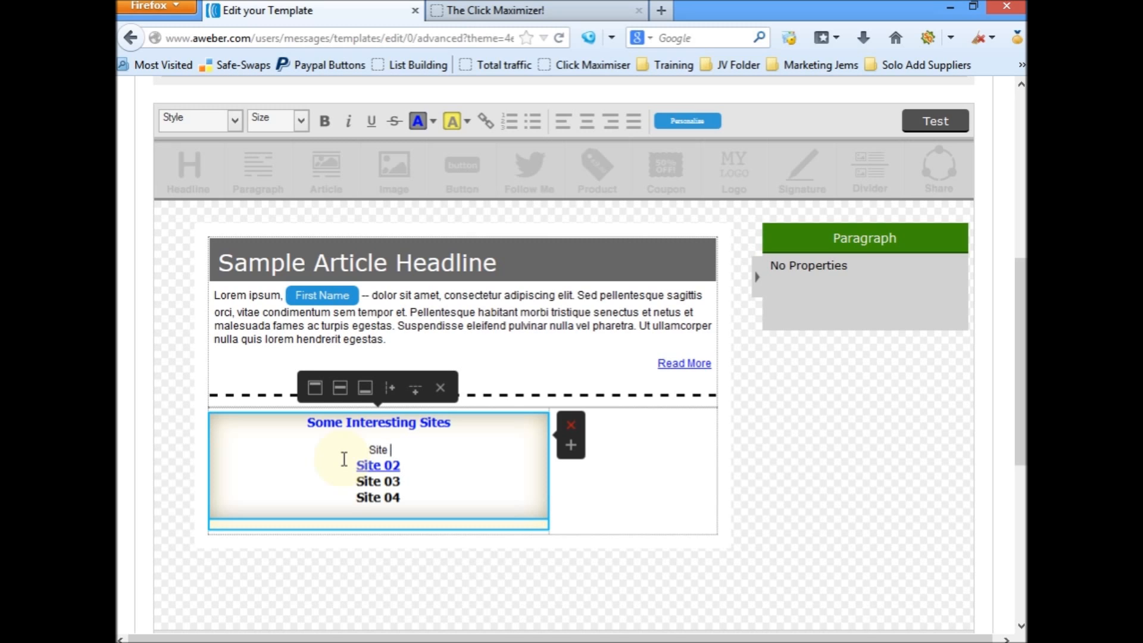
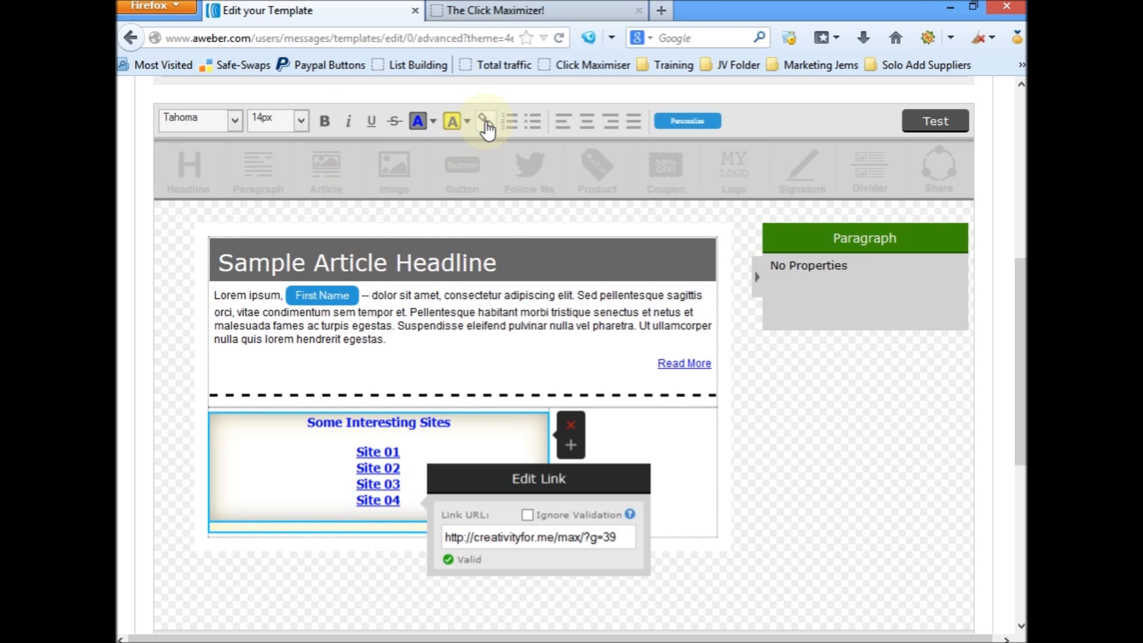
pyautogui.press('Return')
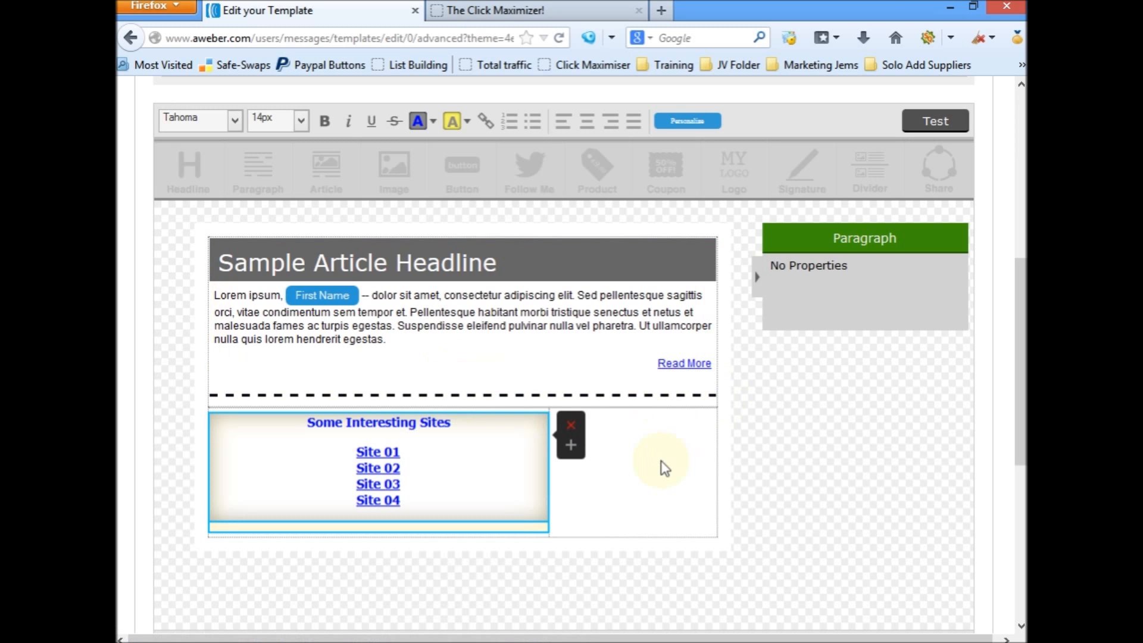
pyautogui.click(636, 464)
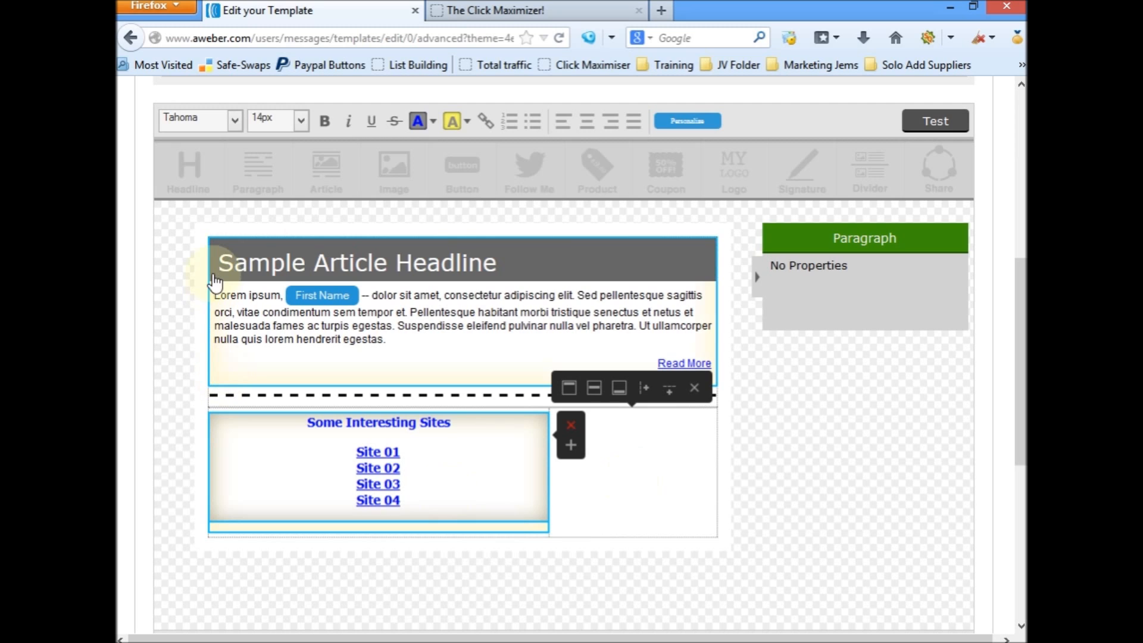
pyautogui.click(641, 492)
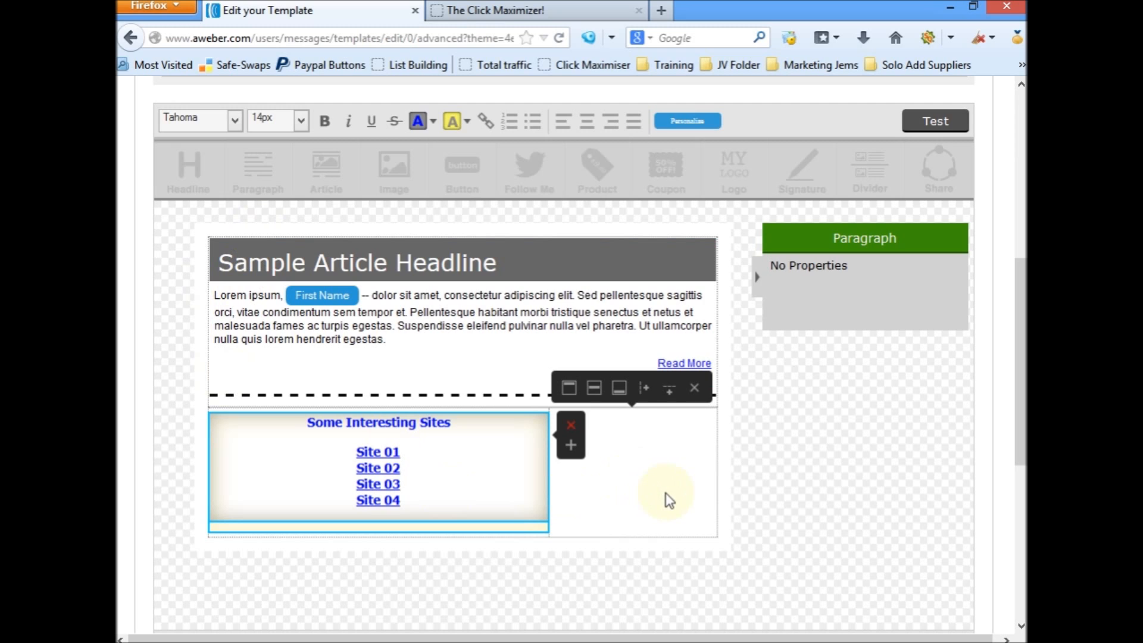
pyautogui.click(746, 498)
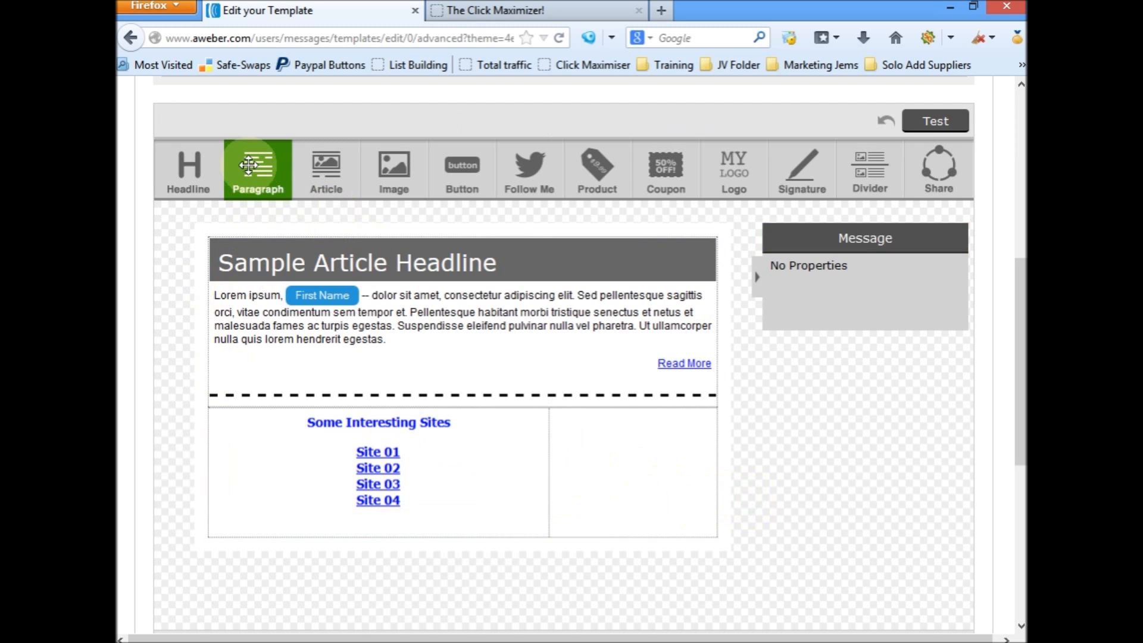
# Step: Add a paragraph to the empty column beside the site list and replace its sample text with "Kind Regards" and the sender's name
pyautogui.moveTo(262, 163); pyautogui.dragTo(661, 510)
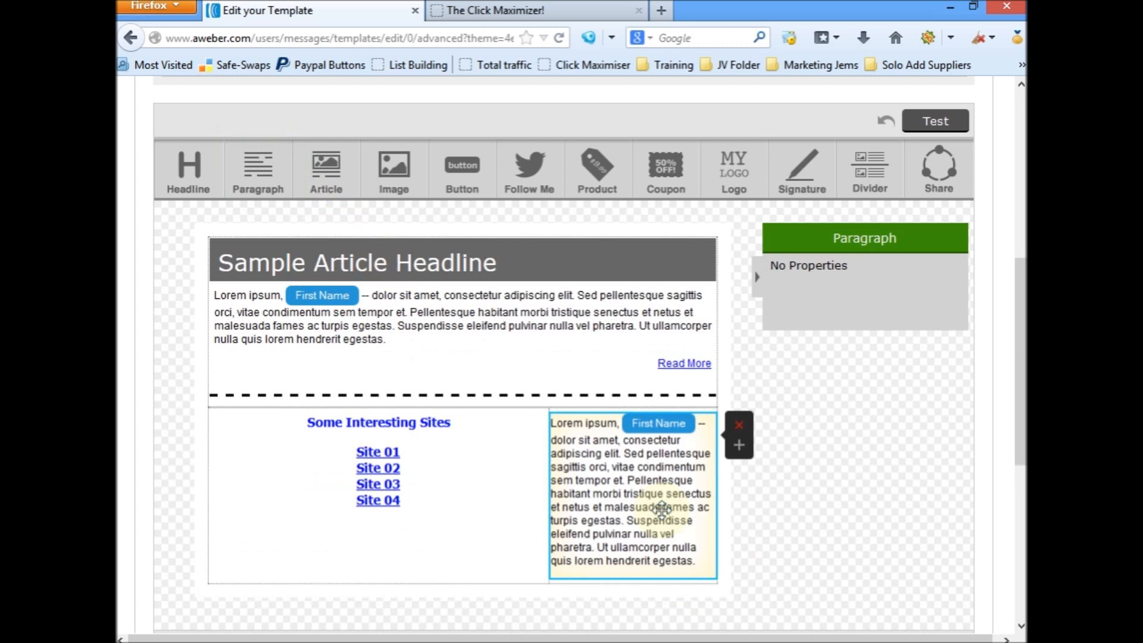
pyautogui.click(711, 560)
pyautogui.moveTo(711, 560); pyautogui.dragTo(545, 415)
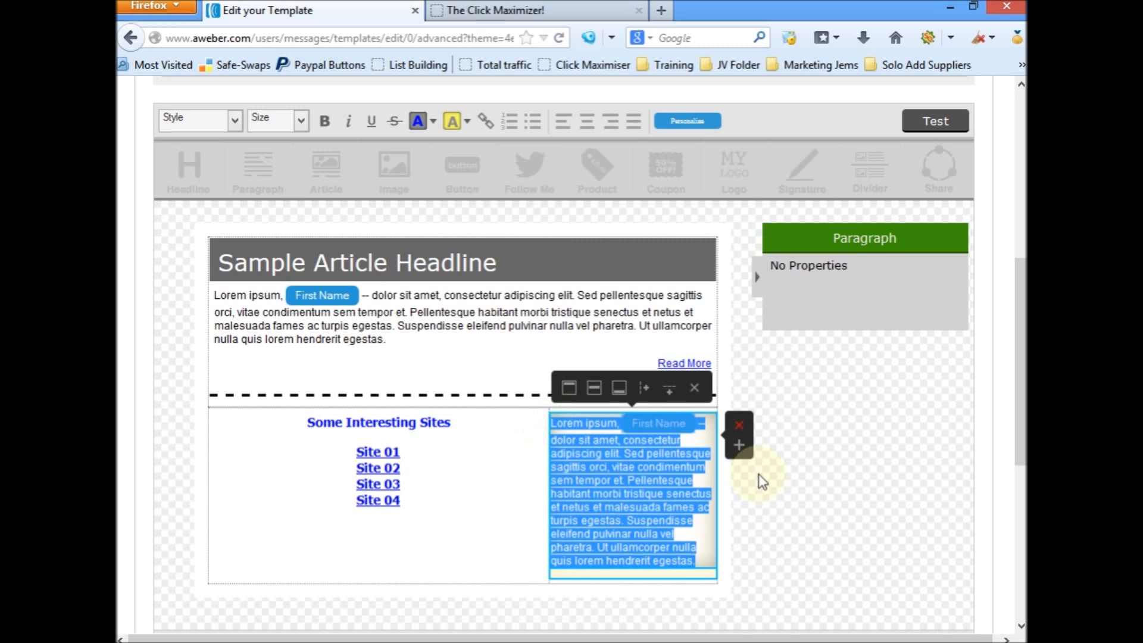
pyautogui.write('Kind')
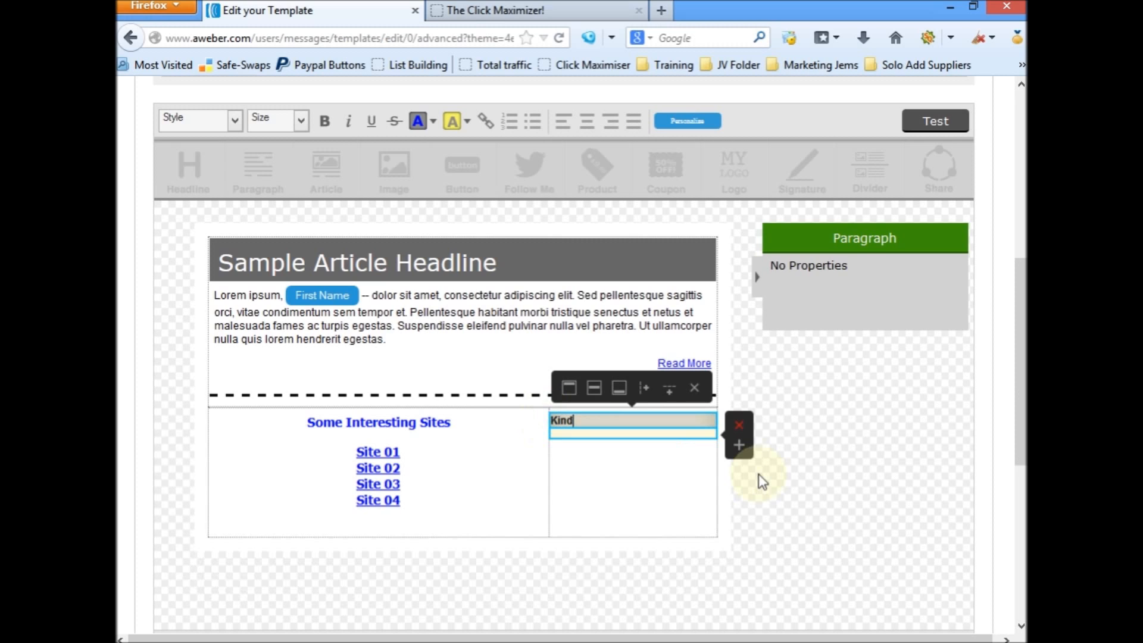
pyautogui.write(' Regards')
pyautogui.press('Return')
pyautogui.write('D')
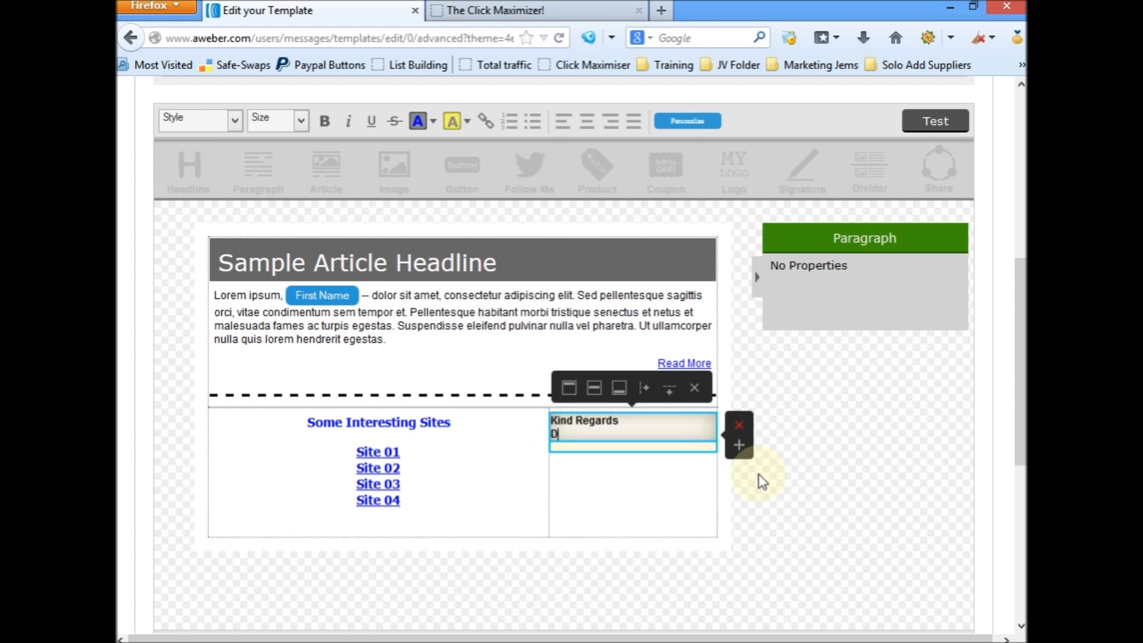
pyautogui.write('eon Bands')
# Step: Insert blank lines above "Kind Regards" to lower the sign-off to the level of the last site entry
pyautogui.press('Up')
pyautogui.press('Left')
pyautogui.press('Return')
pyautogui.press('Return')
pyautogui.press('Return')
pyautogui.press('Return')
pyautogui.press('Return')
pyautogui.press('Return')
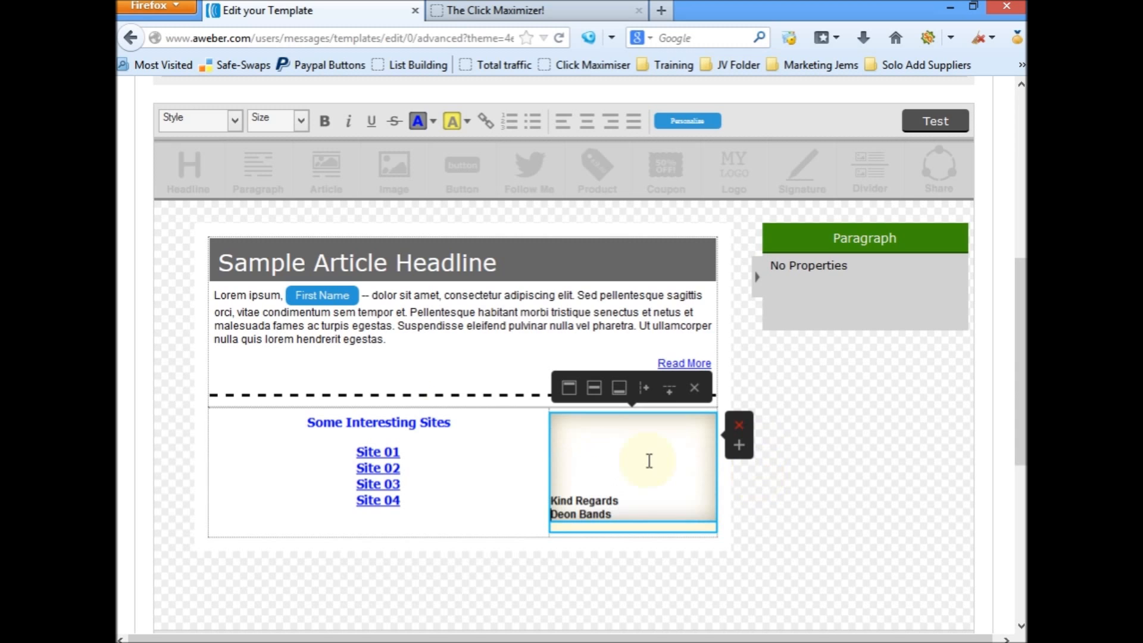
# Step: Colour the "Some Interesting Sites" heading red and set its font size to 16px
pyautogui.click(464, 424)
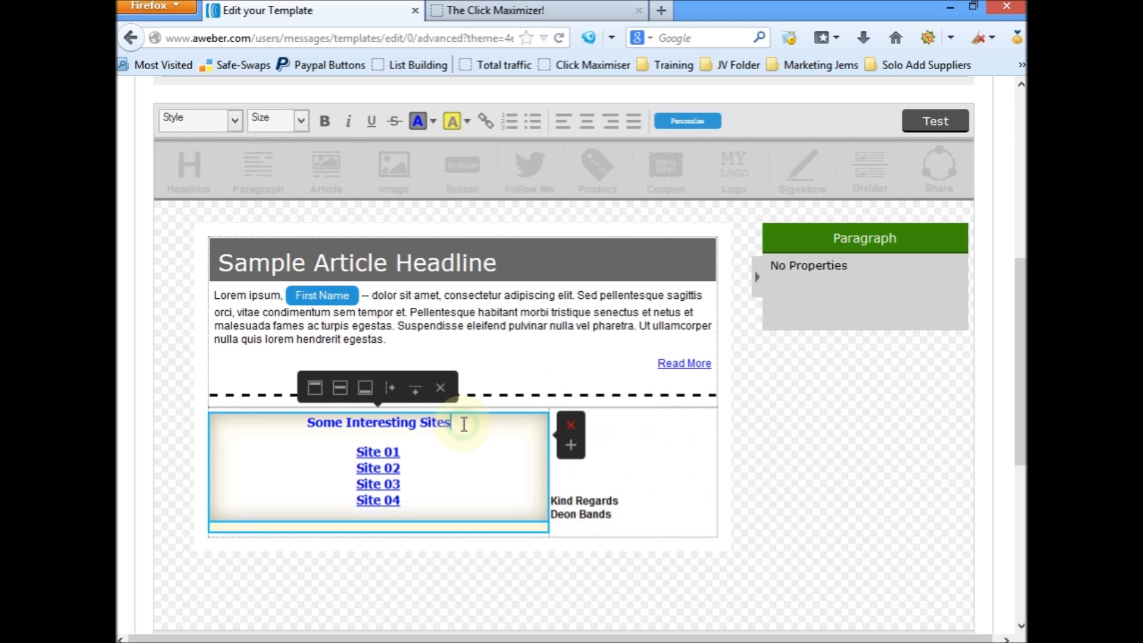
pyautogui.moveTo(464, 424); pyautogui.dragTo(306, 428)
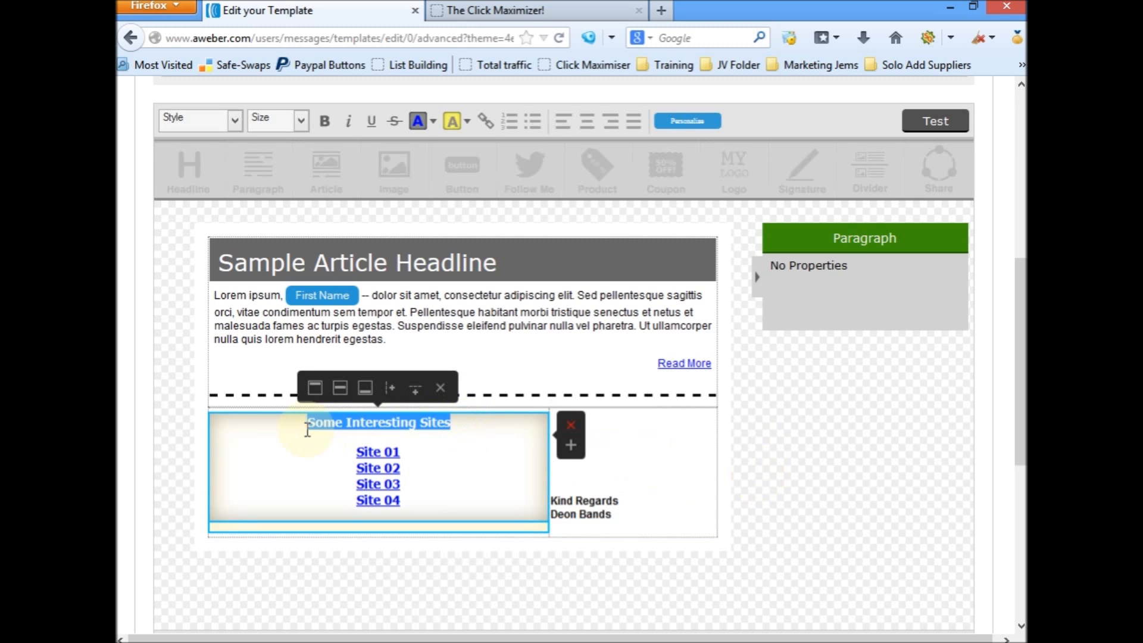
pyautogui.click(434, 122)
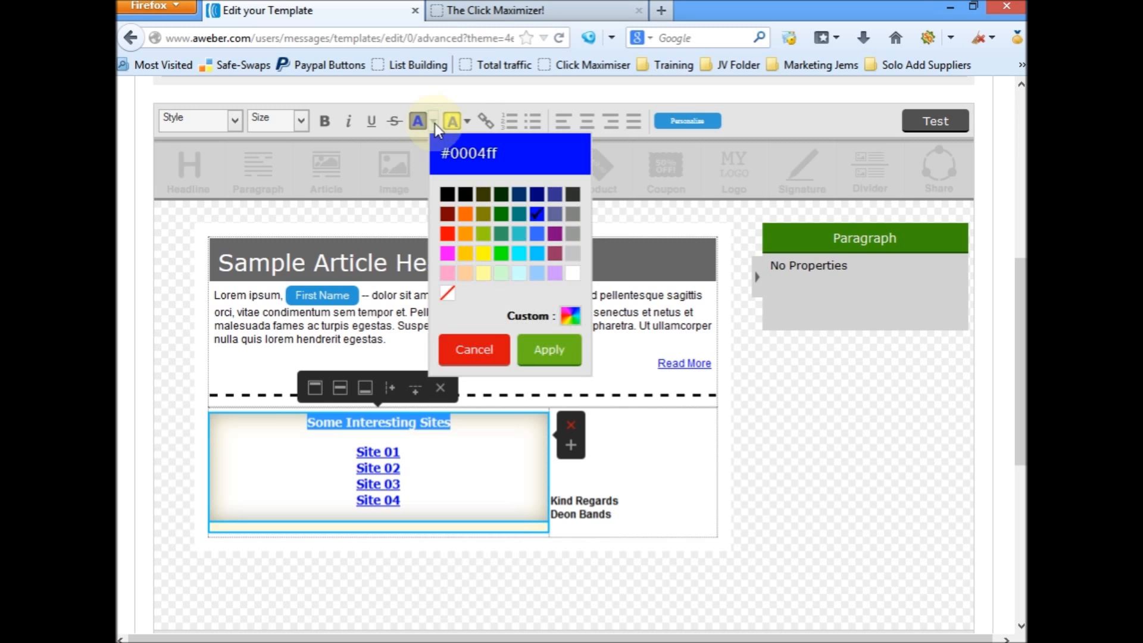
pyautogui.click(447, 233)
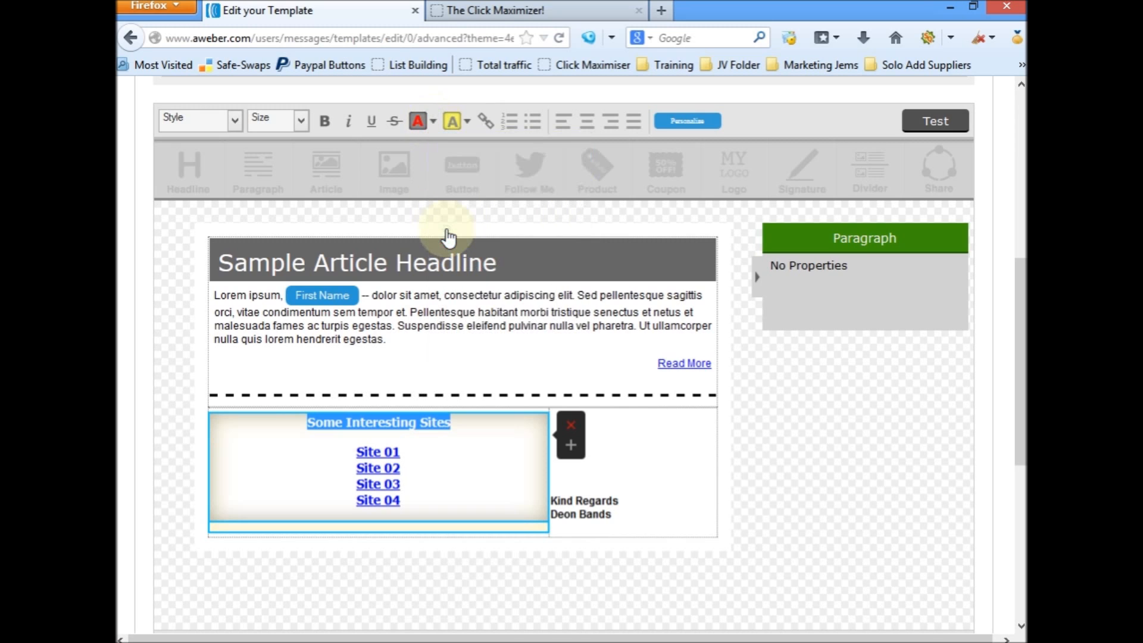
pyautogui.click(307, 128)
pyautogui.click(281, 227)
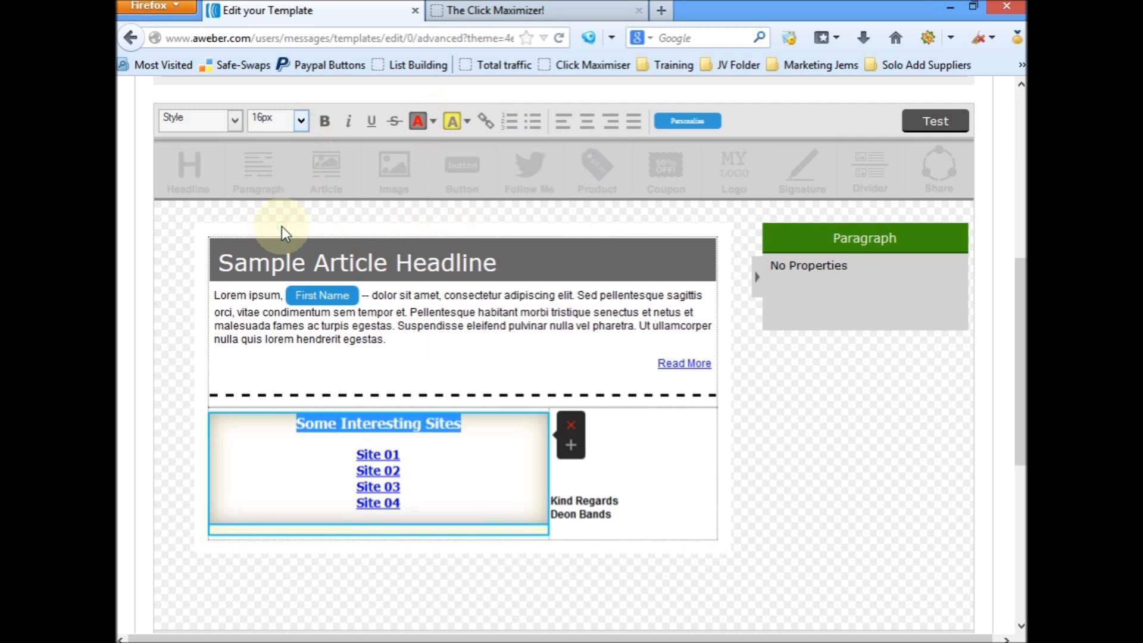
pyautogui.click(645, 451)
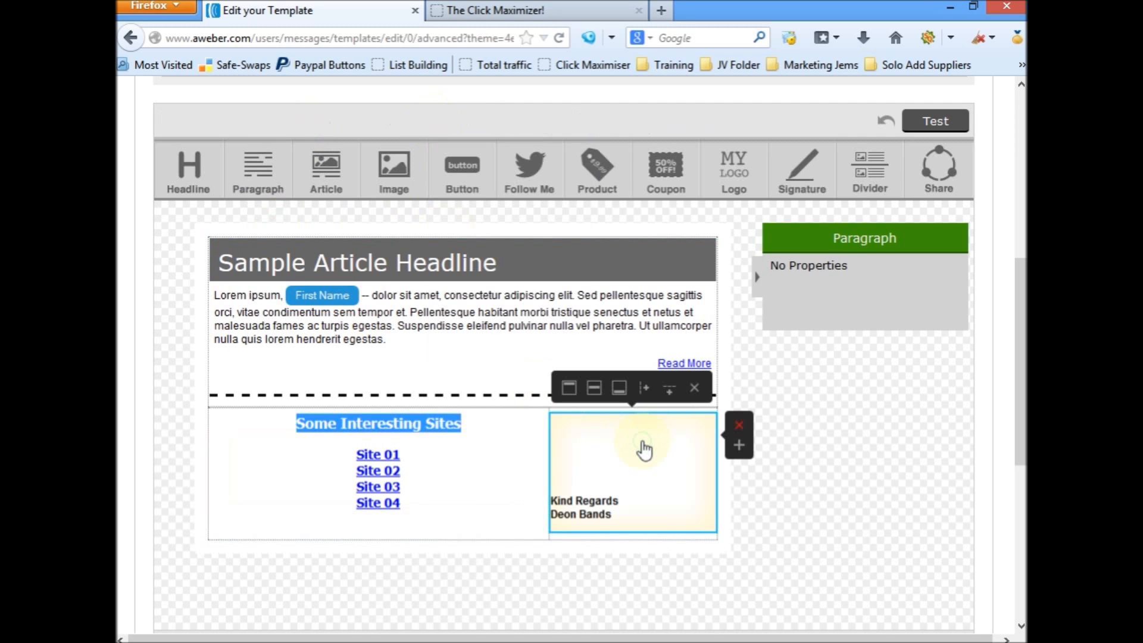
pyautogui.click(775, 528)
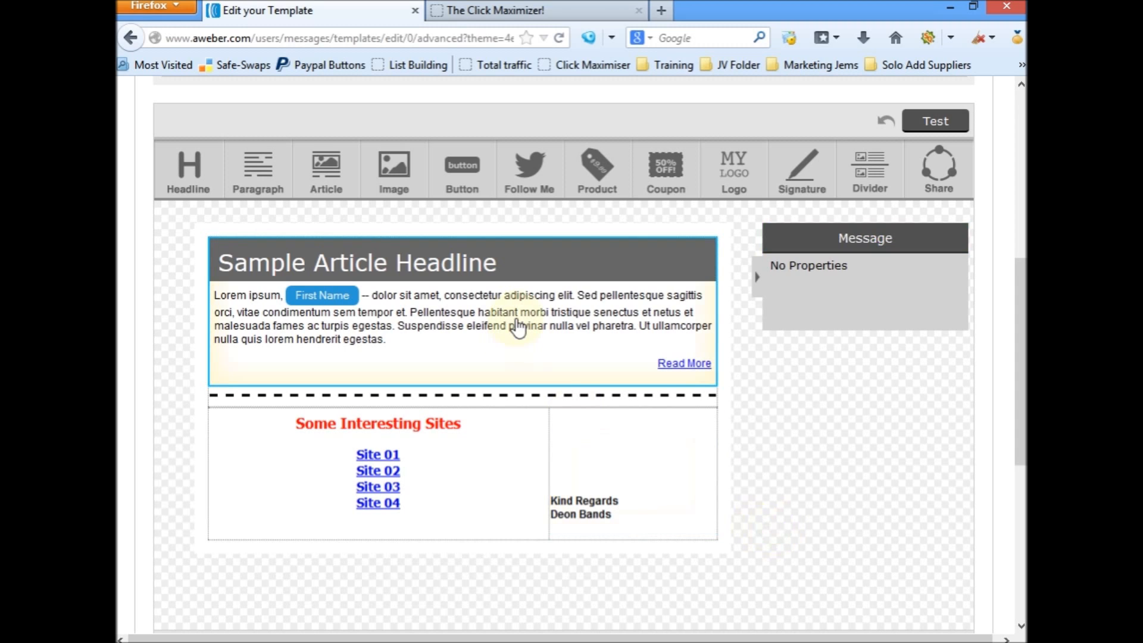
# Step: Clear the article's Read More link text, and save and exit the template
pyautogui.click(672, 369)
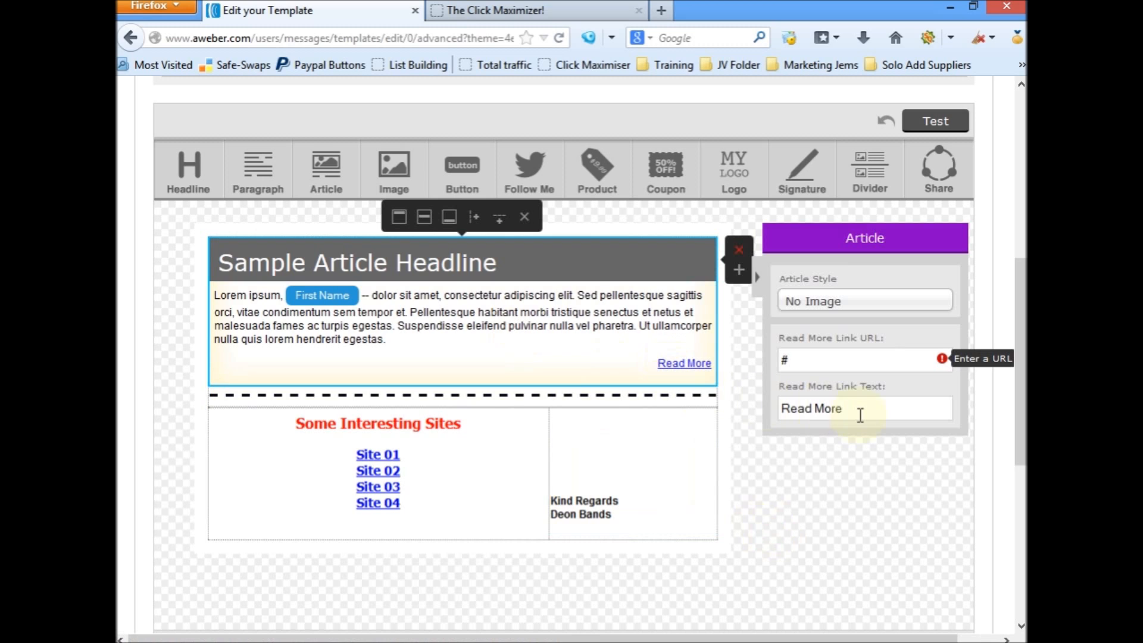
pyautogui.moveTo(870, 412); pyautogui.dragTo(767, 412)
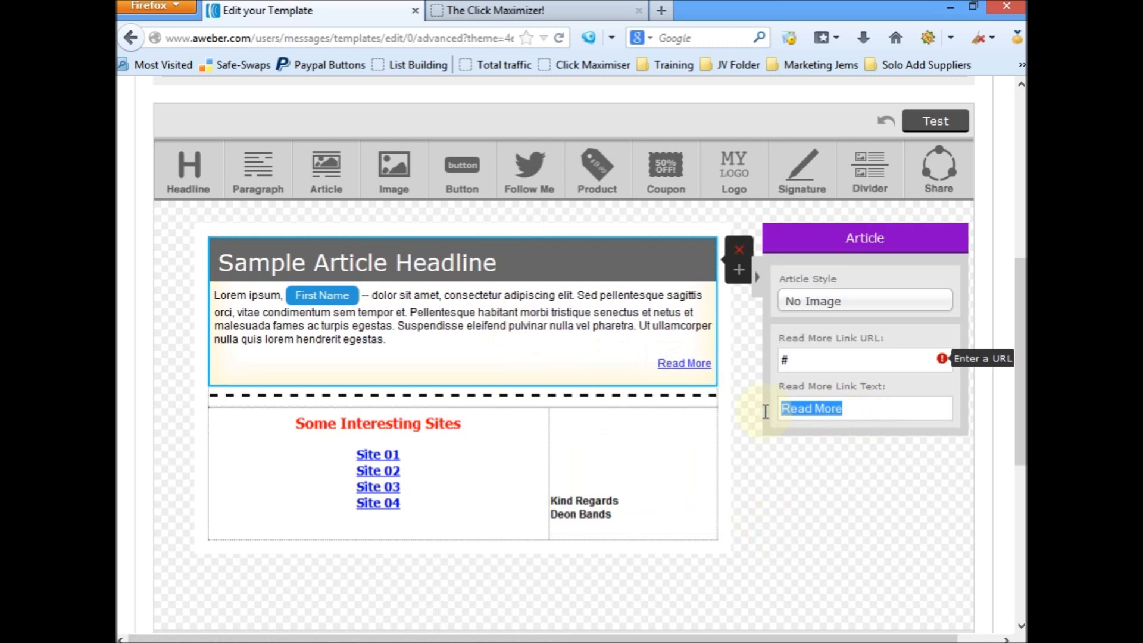
pyautogui.press('BackSpace')
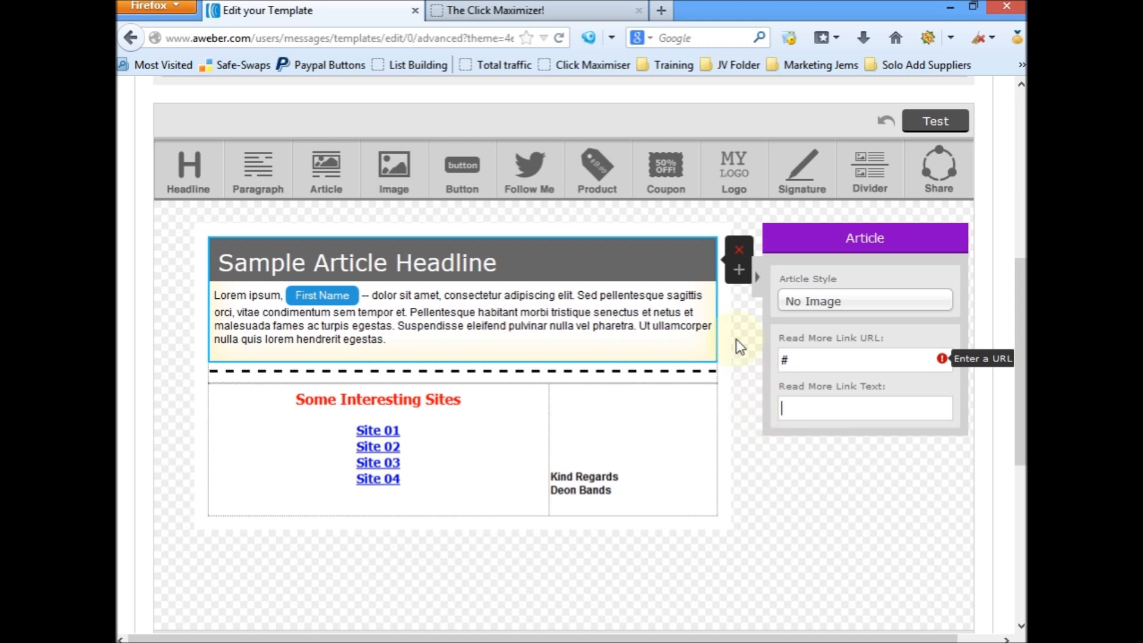
pyautogui.click(649, 334)
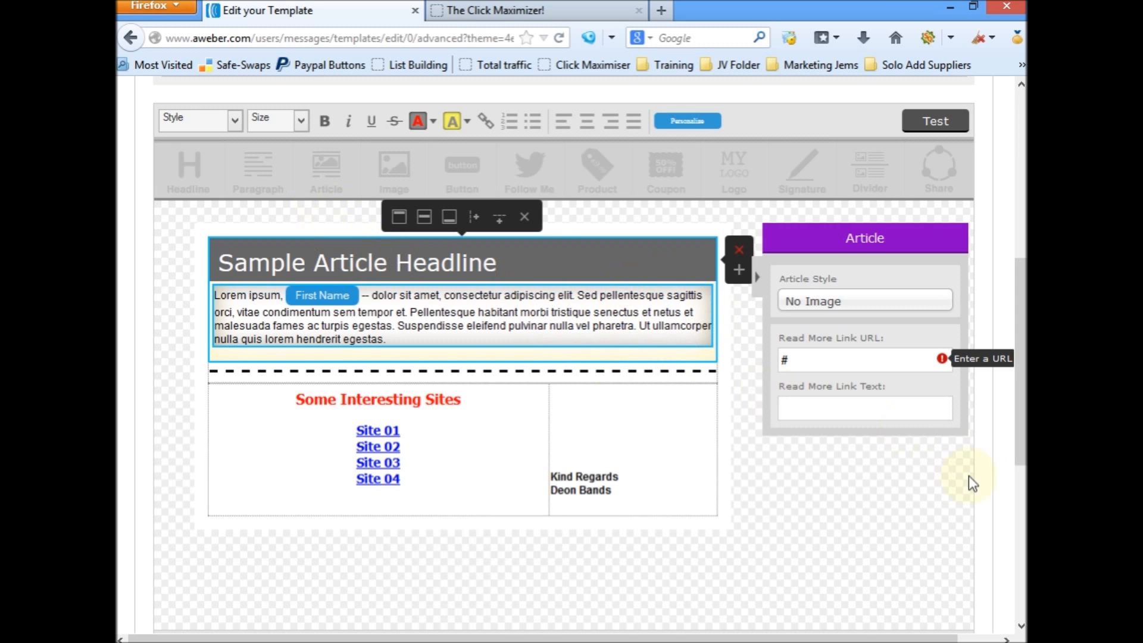
pyautogui.scroll(-3, 967, 480)
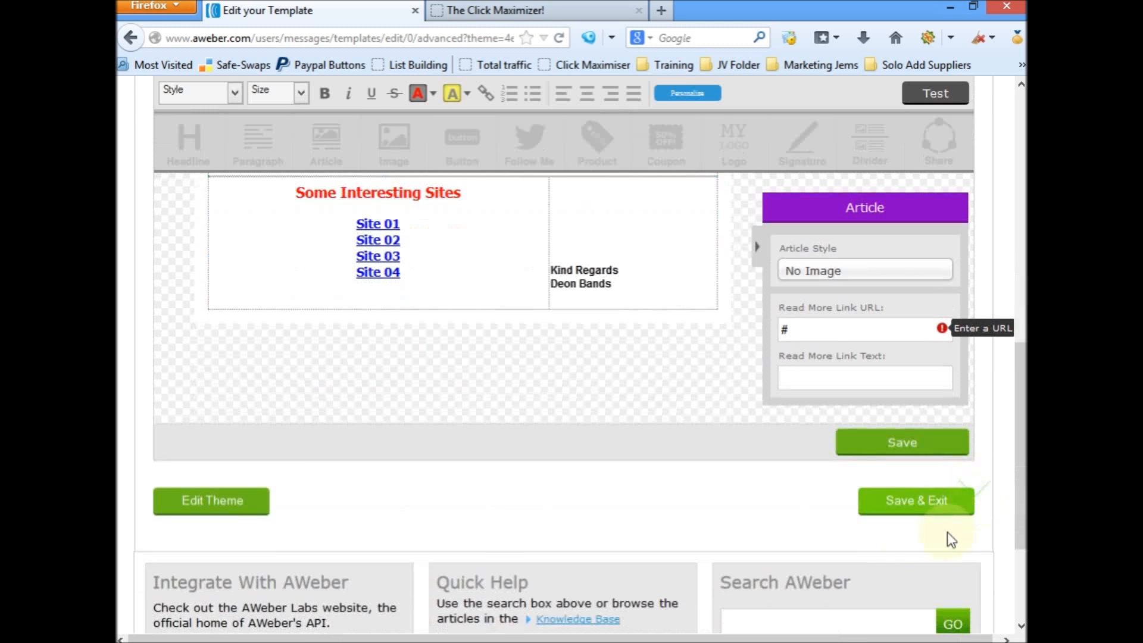
pyautogui.click(914, 511)
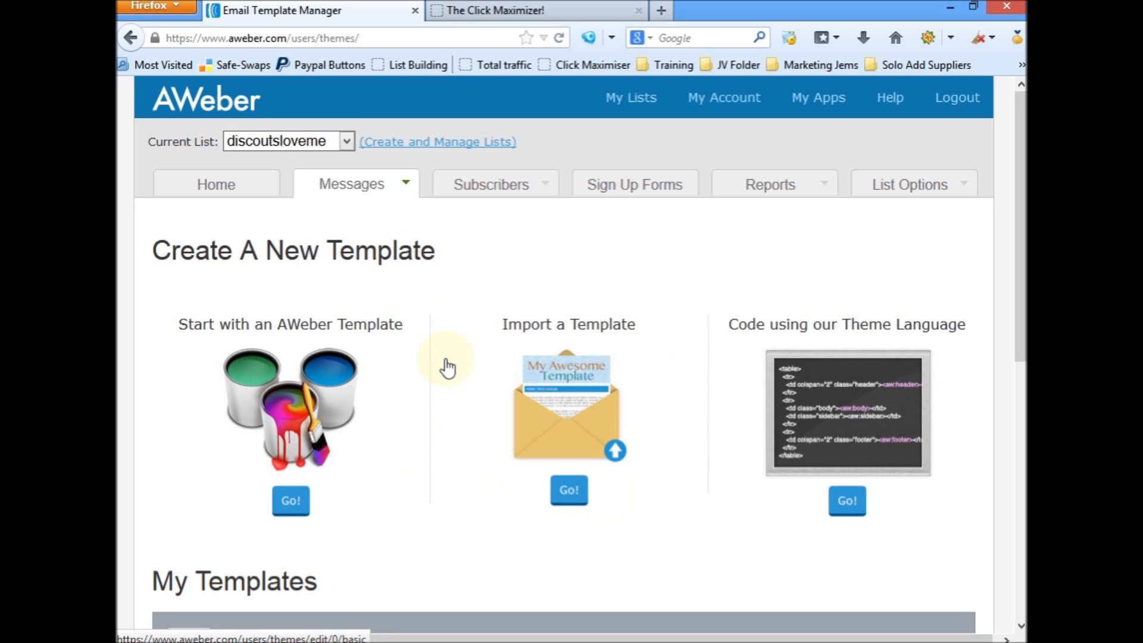
# Step: Go to the broadcast messages of the current list and create a new broadcast
pyautogui.moveTo(360, 190)
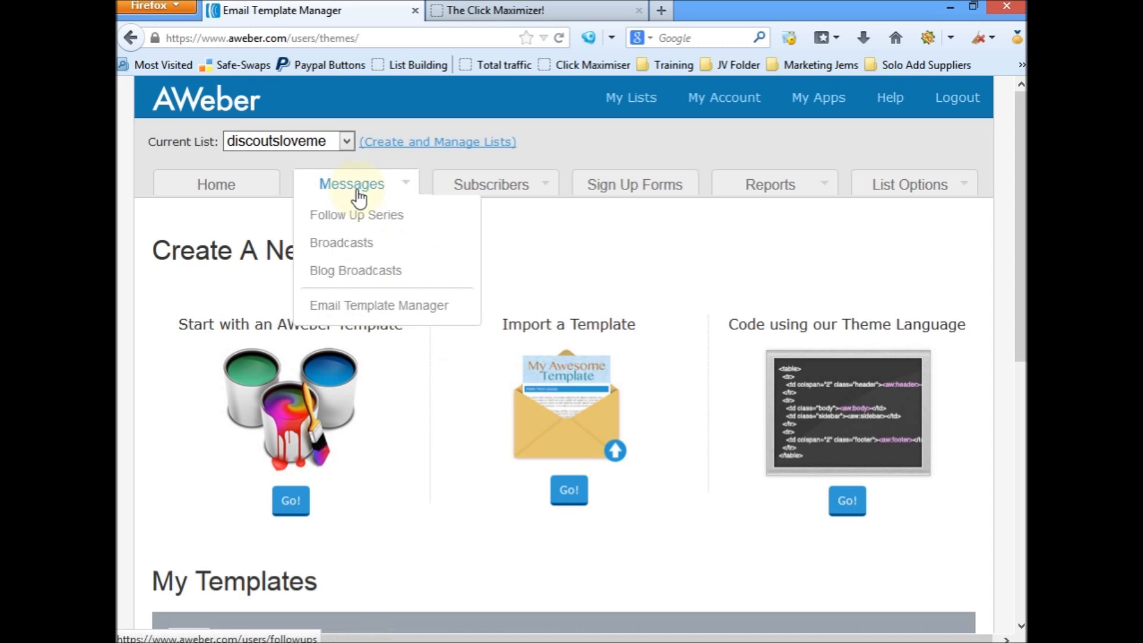
pyautogui.click(353, 244)
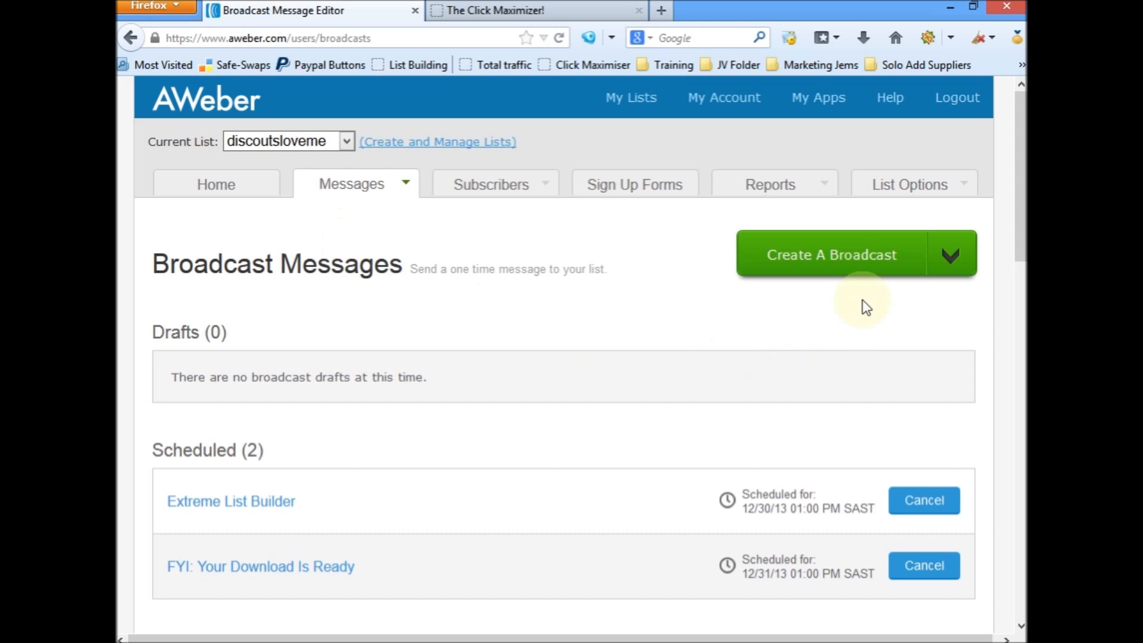
pyautogui.click(850, 266)
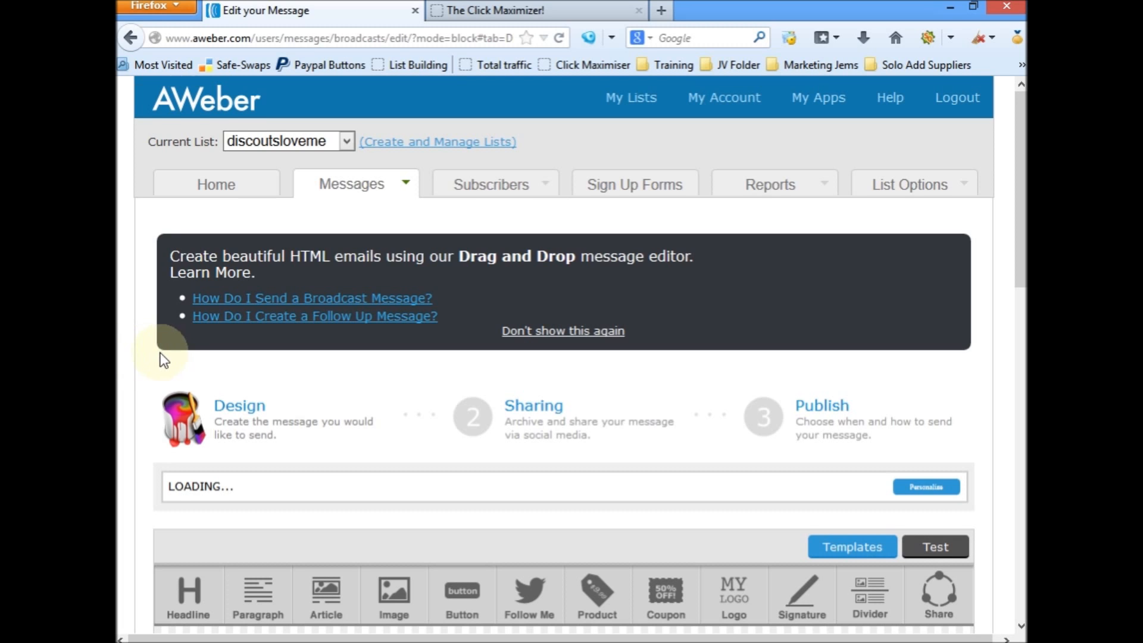
# Step: Select the saved ClickbankingPaybank template for the new broadcast message
pyautogui.scroll(-5, 164, 360)
pyautogui.scroll(-3, 152, 352)
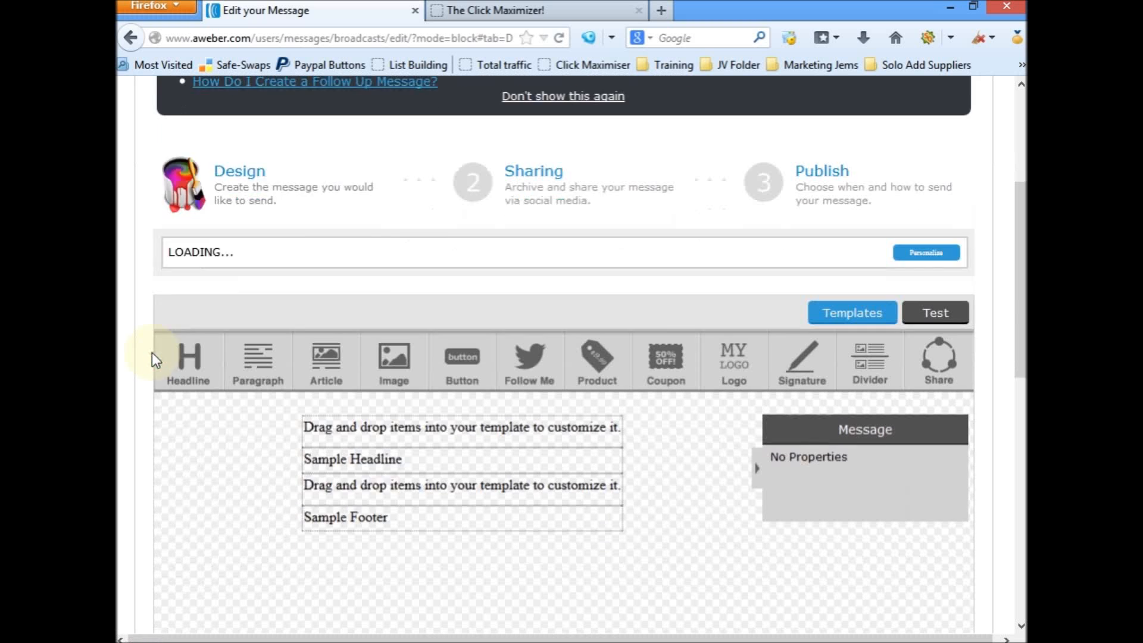
pyautogui.scroll(-1, 152, 352)
pyautogui.scroll(-2, 150, 352)
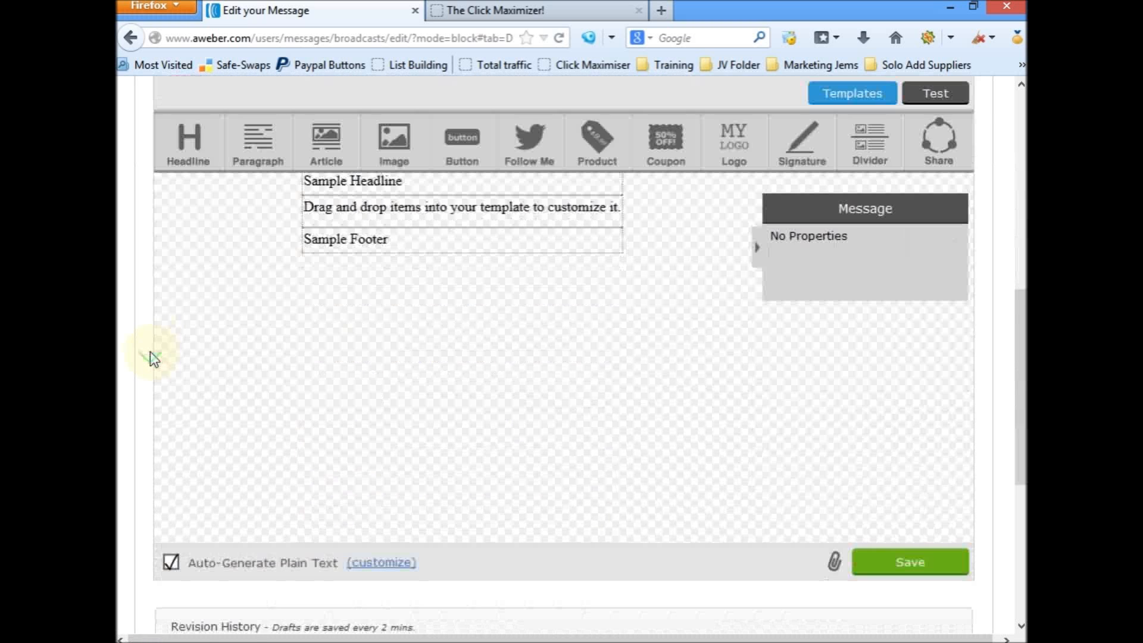
pyautogui.scroll(6, 150, 352)
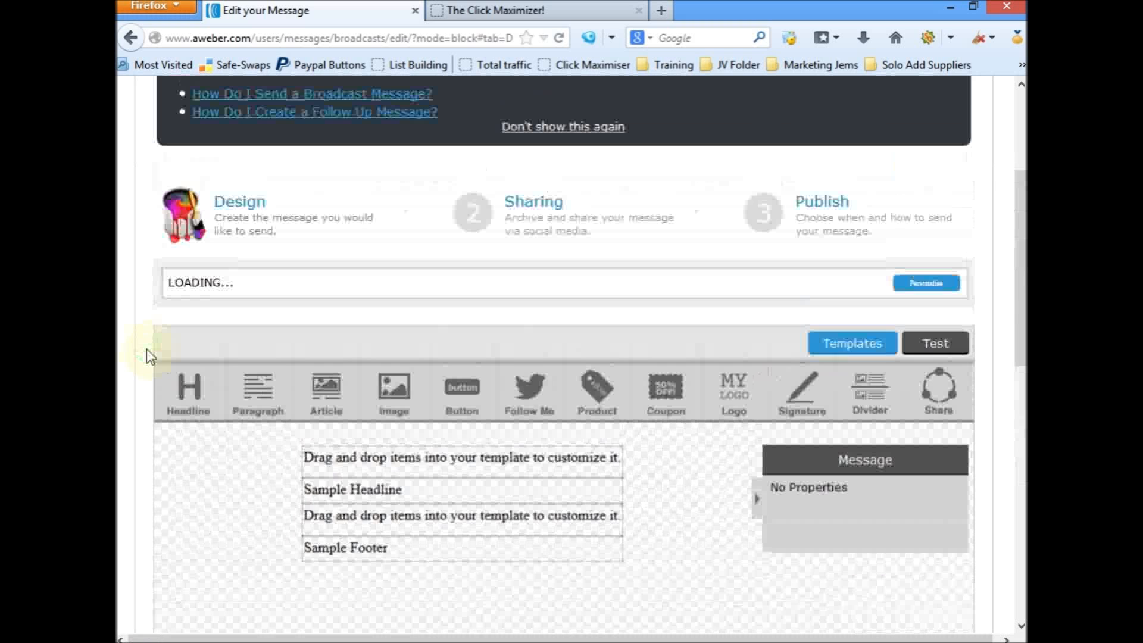
pyautogui.click(866, 358)
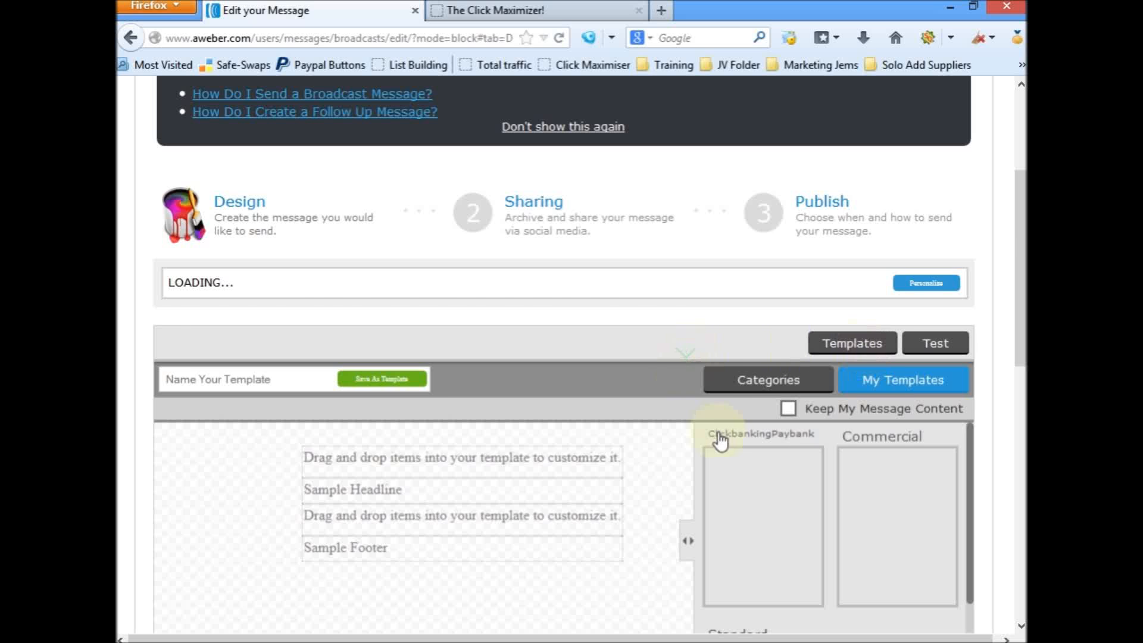
pyautogui.scroll(-3, 721, 440)
pyautogui.scroll(3, 670, 450)
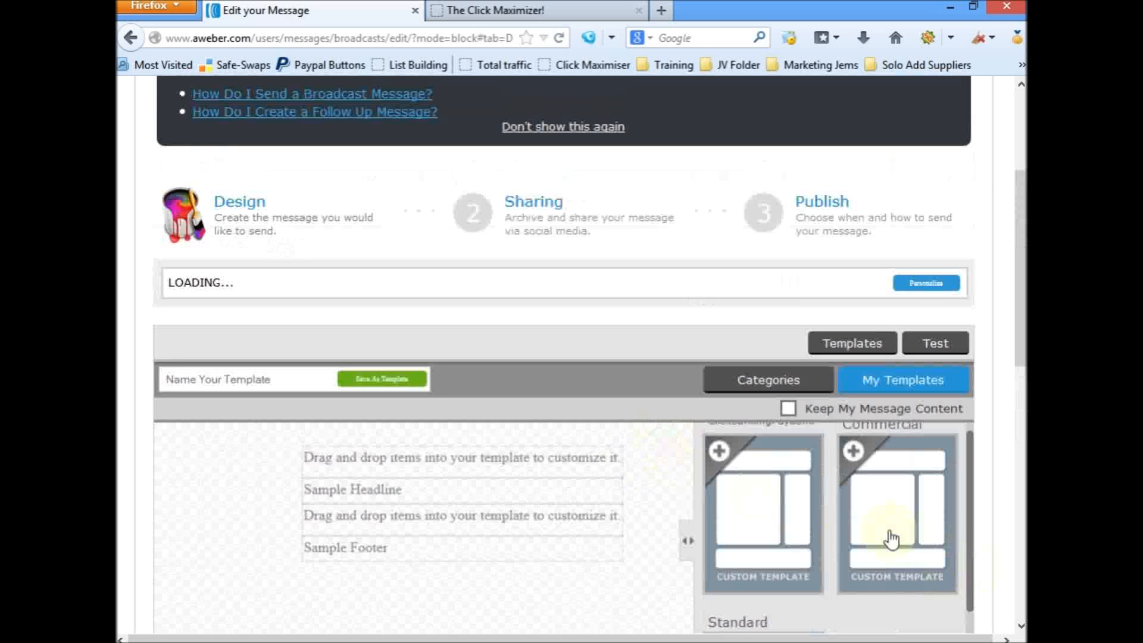
pyautogui.click(726, 467)
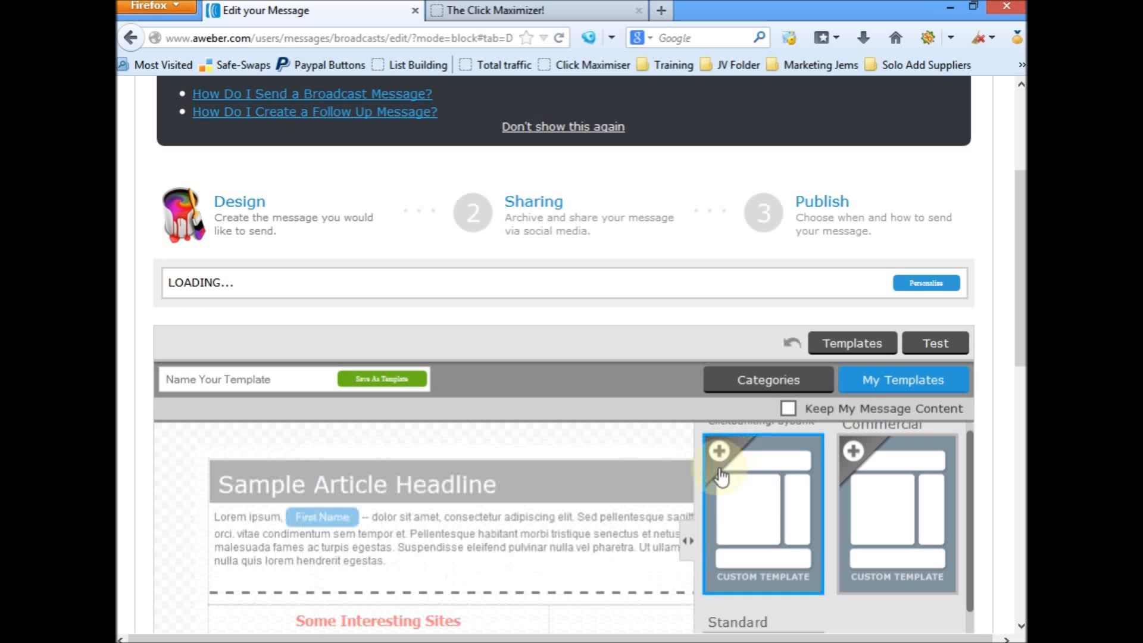
pyautogui.scroll(-3, 360, 521)
pyautogui.scroll(5, 364, 518)
# Step: Replace the broadcast's subject line with "This is a demo"
pyautogui.moveTo(268, 280); pyautogui.dragTo(158, 294)
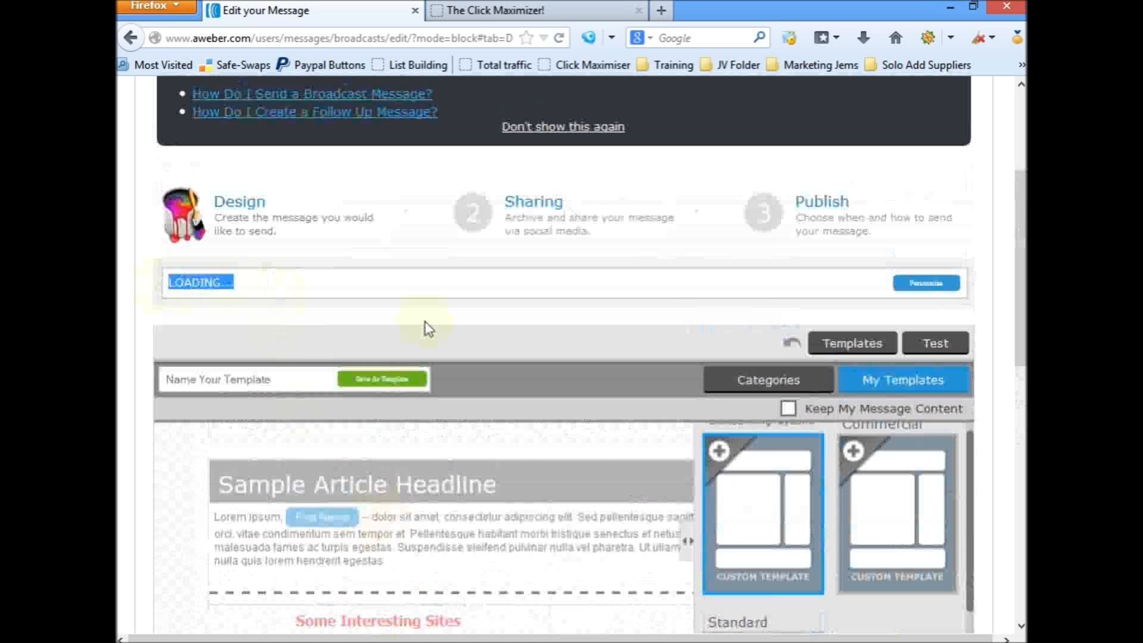
pyautogui.write('This')
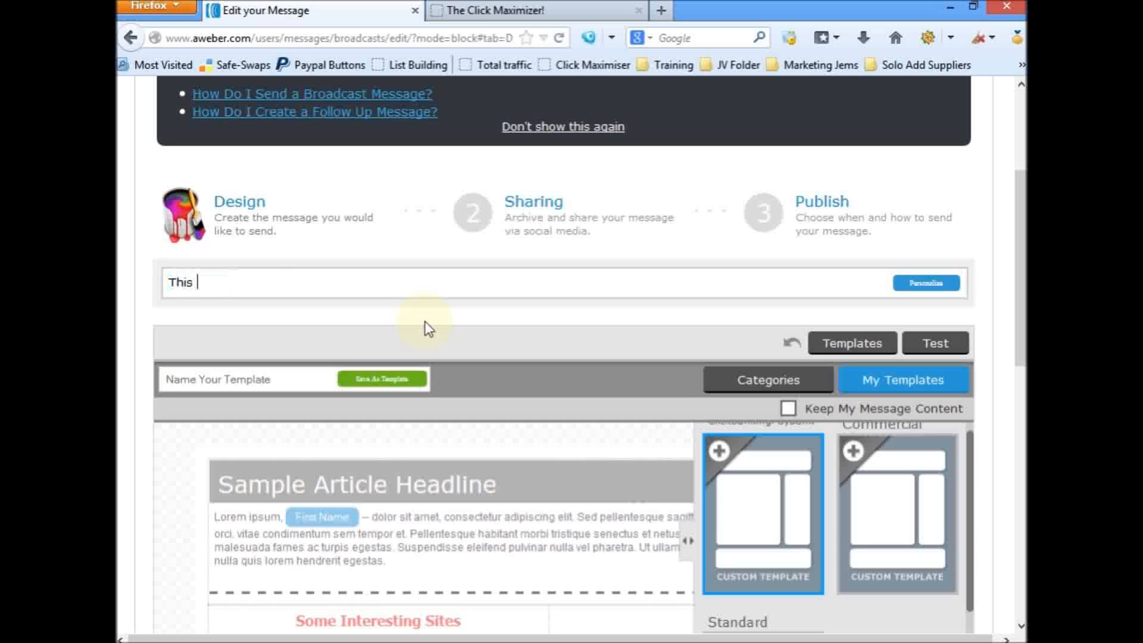
pyautogui.write(' is a test')
pyautogui.press('BackSpace')
pyautogui.press('BackSpace')
pyautogui.press('BackSpace')
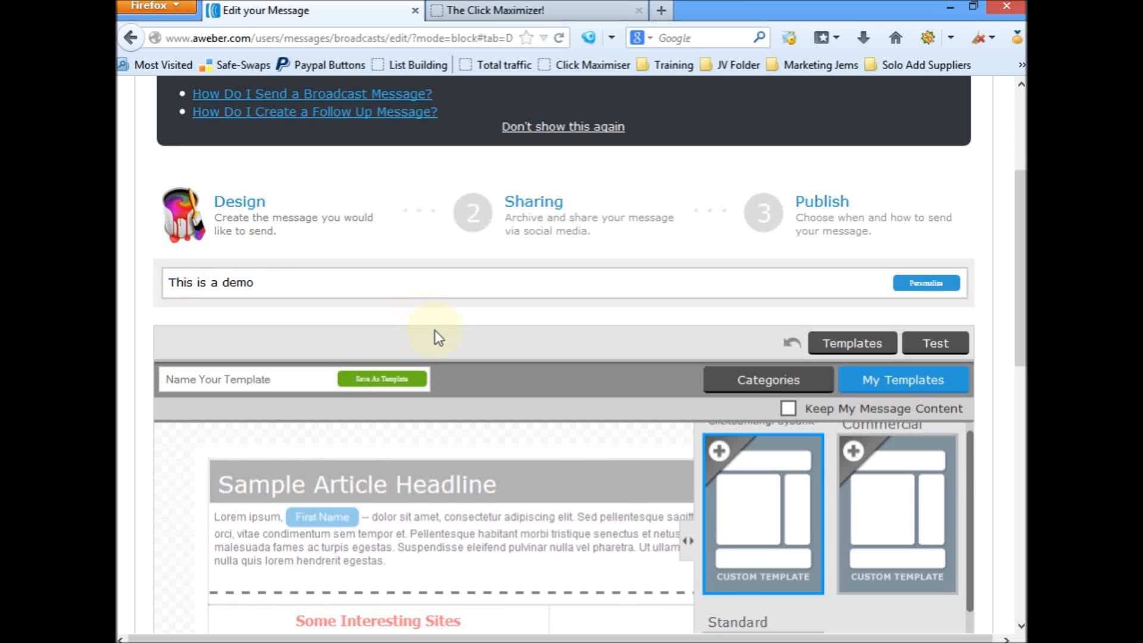
# Step: Apply the selected template and replace the sample article headline with text starting "This is a sample to show"
pyautogui.scroll(-3, 434, 331)
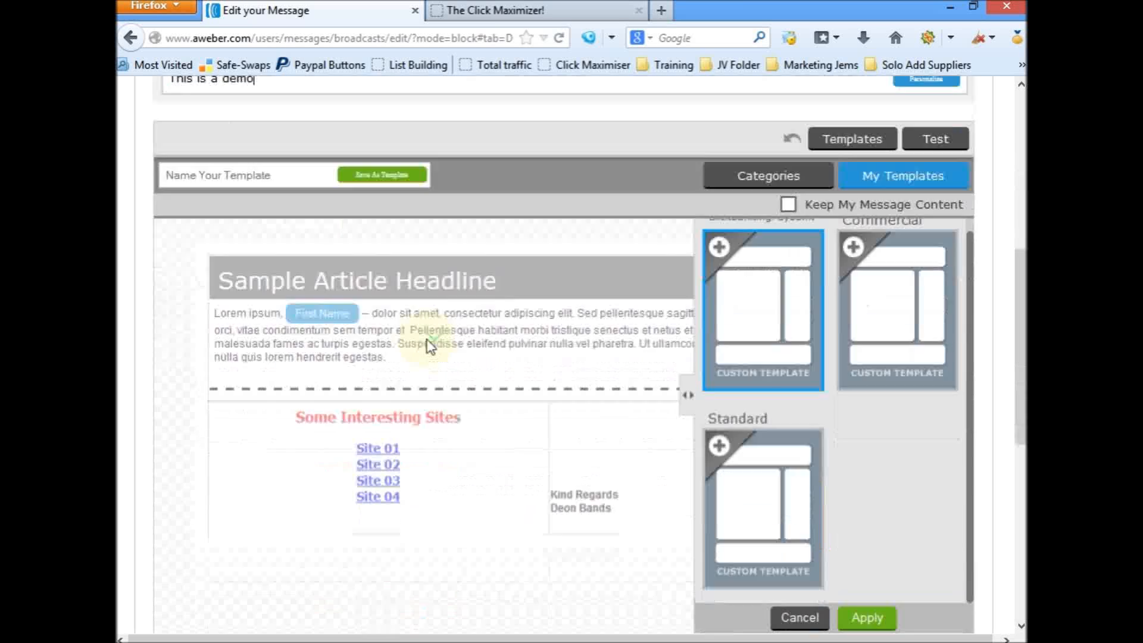
pyautogui.click(502, 284)
pyautogui.click(515, 281)
pyautogui.moveTo(515, 281); pyautogui.dragTo(163, 313)
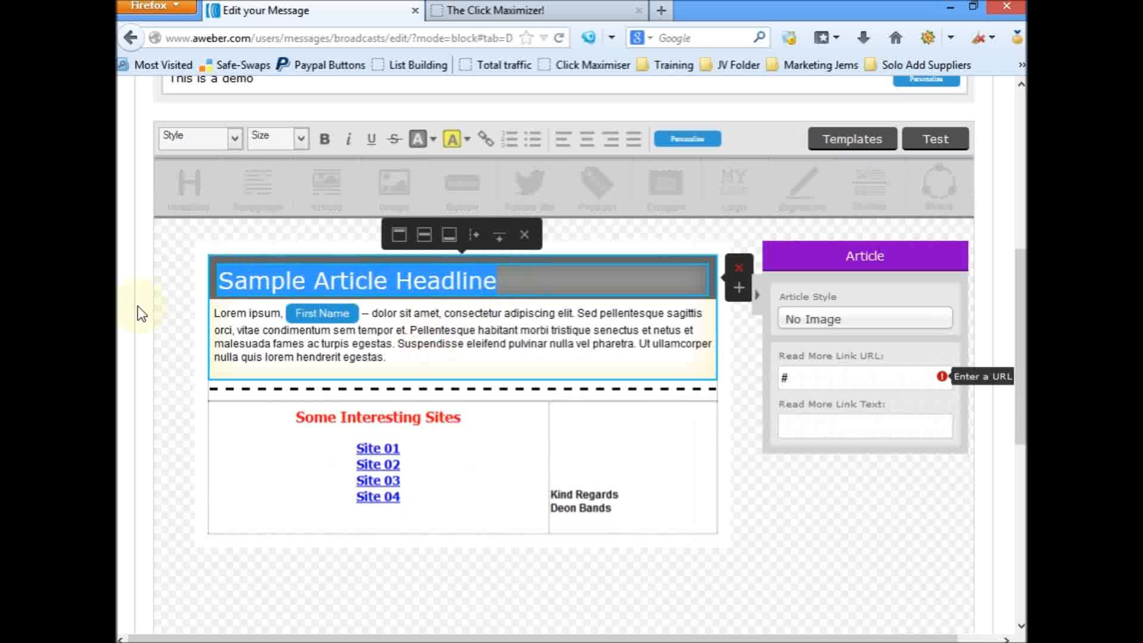
pyautogui.write('This is a sample to ')
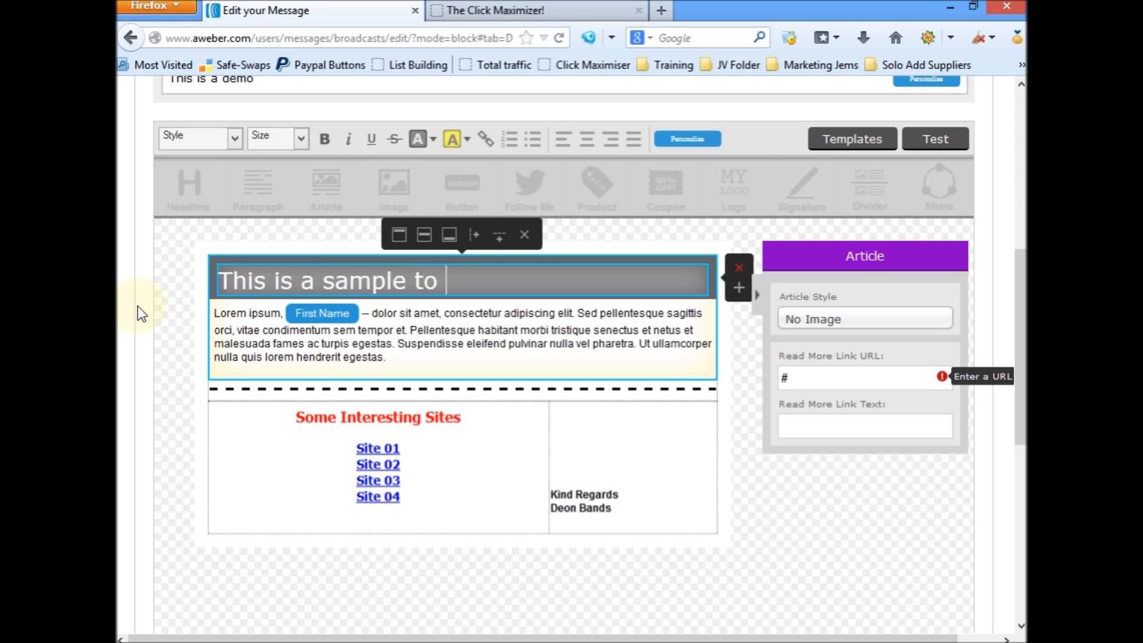
pyautogui.write('show')
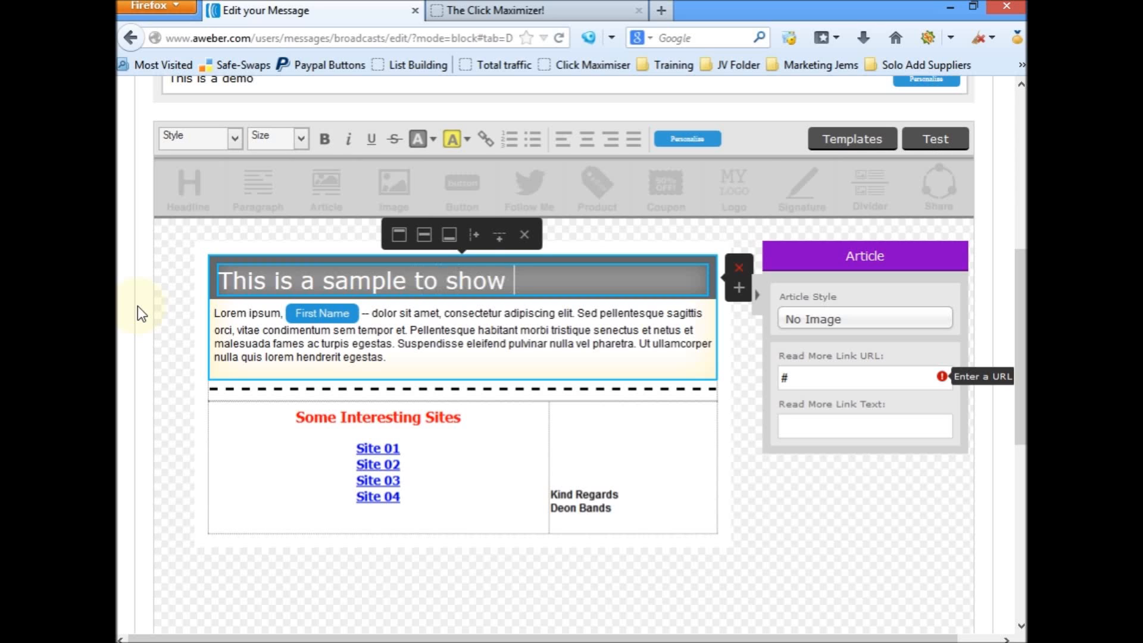
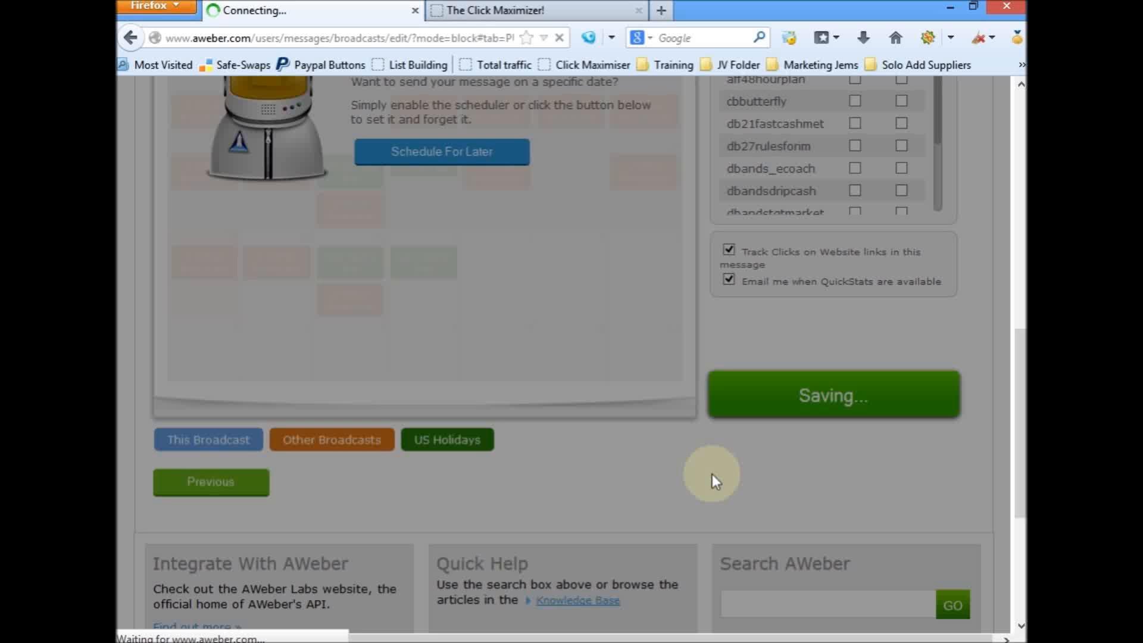
# Step: Send a test of the "This is a demo" draft to the prefilled e-mail address and close the test message dialog
pyautogui.scroll(3, 712, 474)
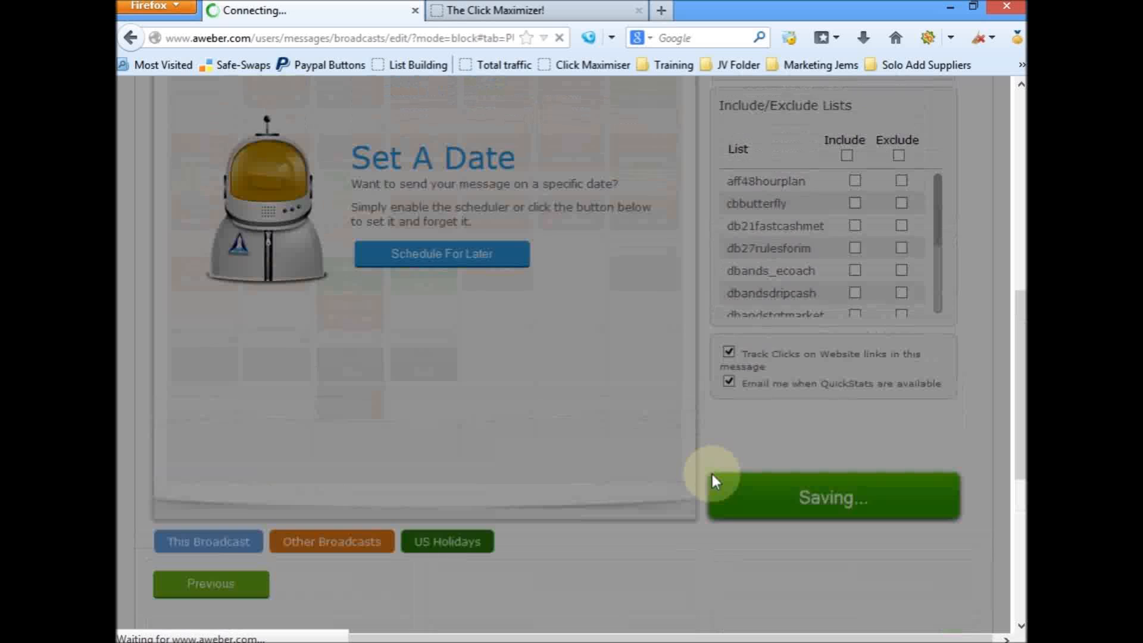
pyautogui.scroll(-3, 712, 473)
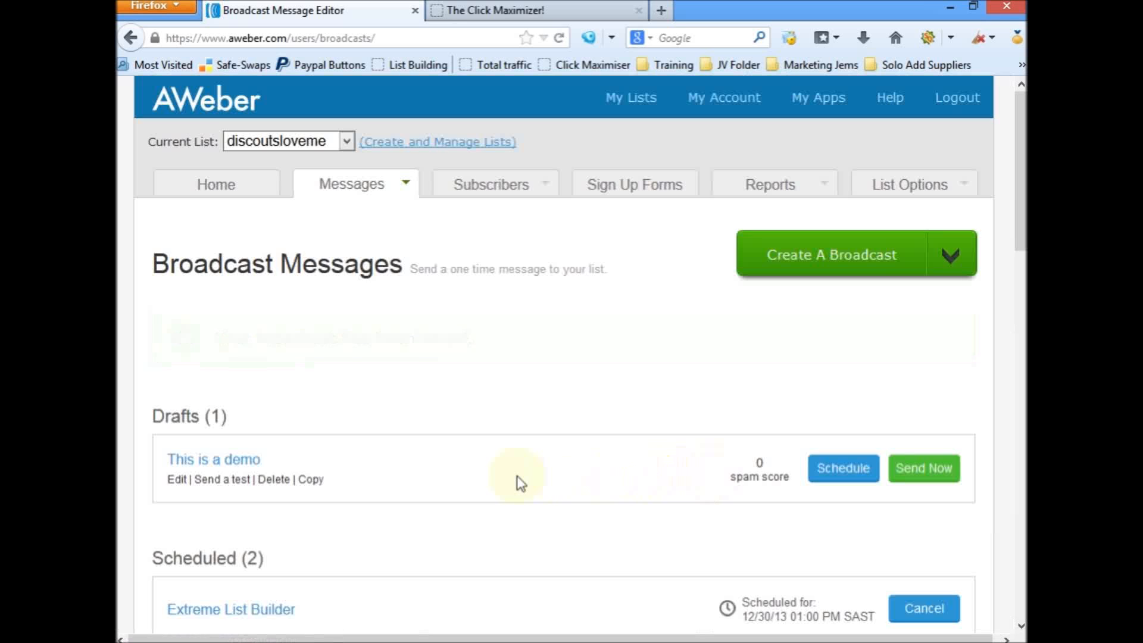
pyautogui.scroll(-3, 510, 478)
pyautogui.scroll(3, 509, 477)
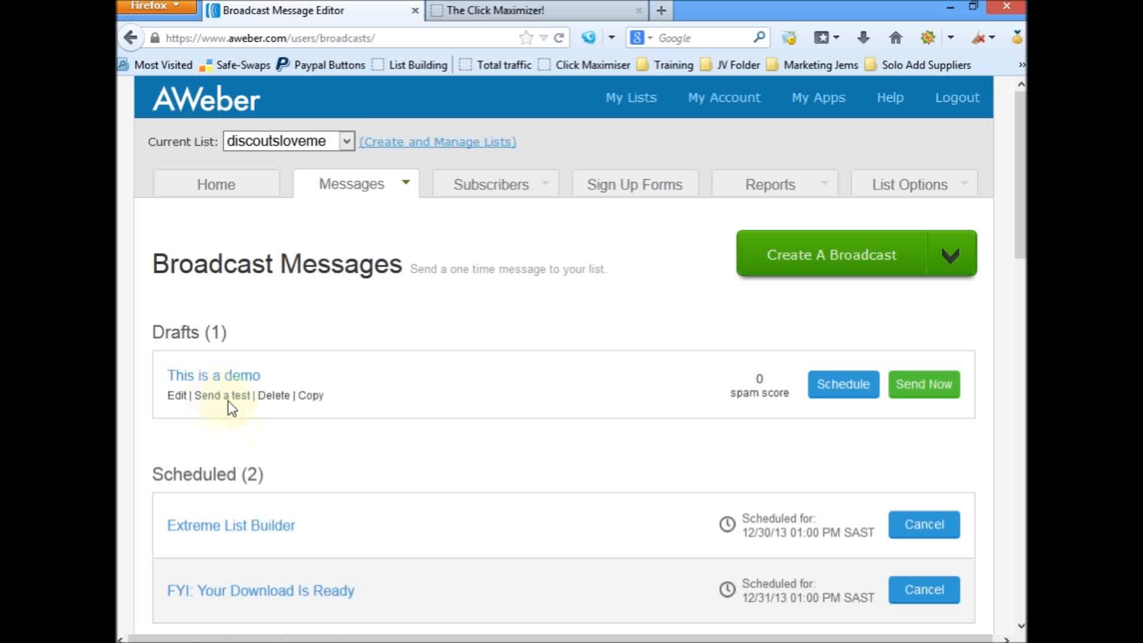
pyautogui.click(234, 396)
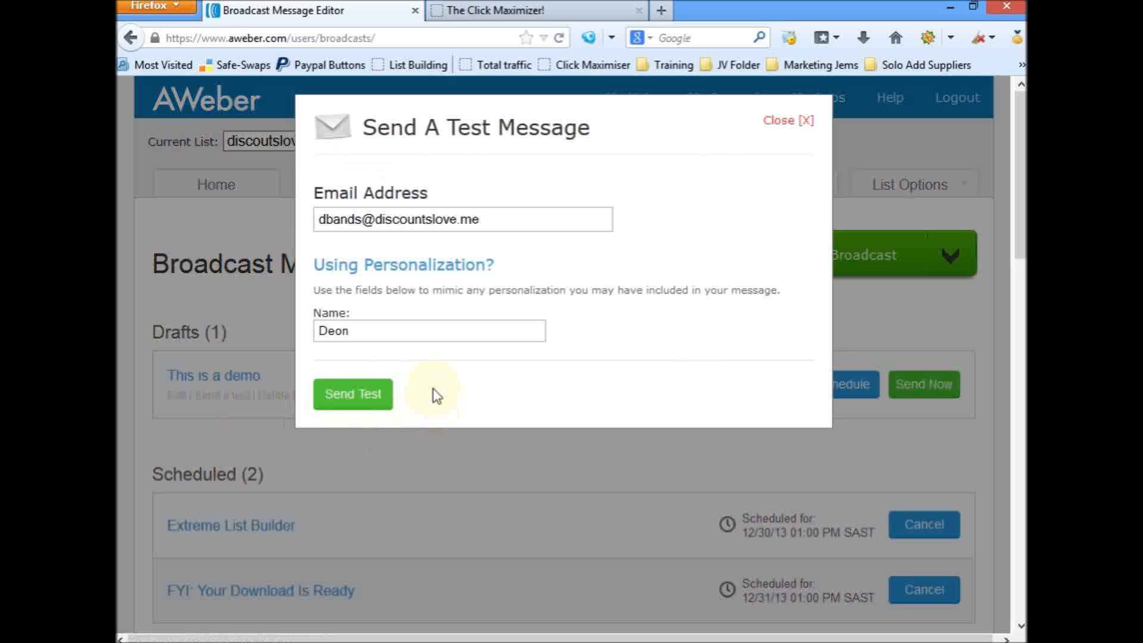
pyautogui.click(360, 395)
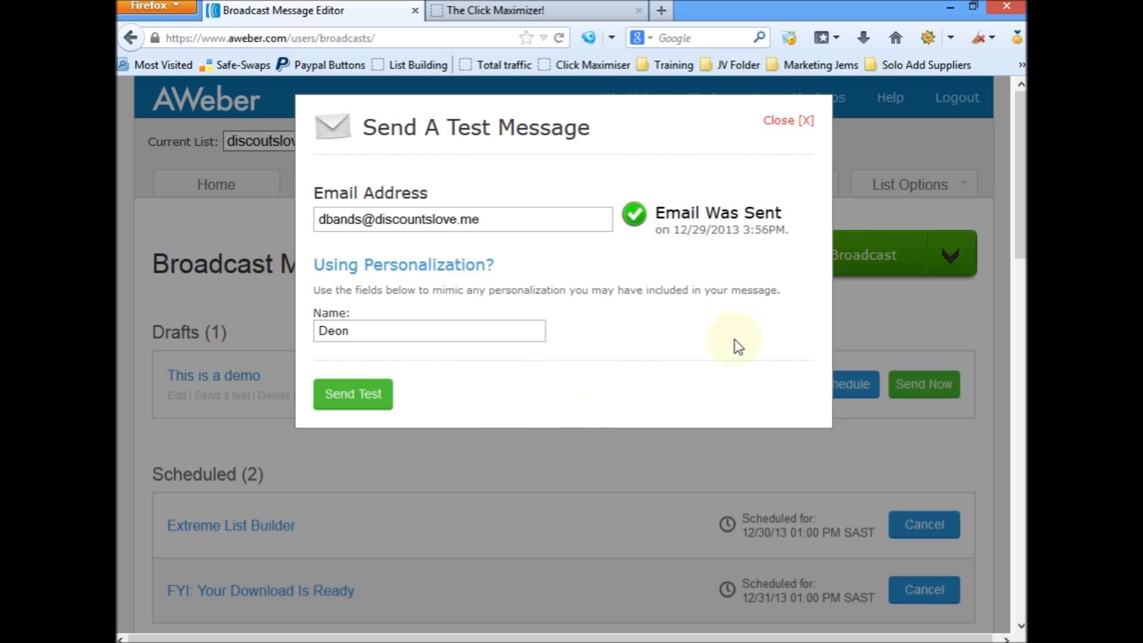
pyautogui.click(810, 120)
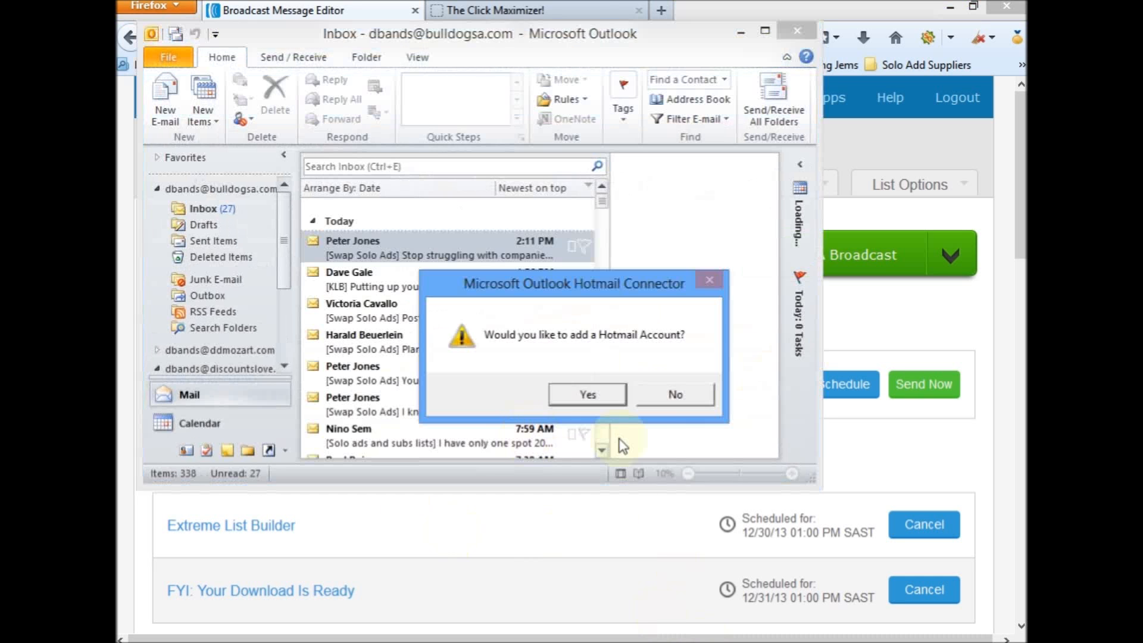
# Step: In Microsoft Outlook, decline adding a Hotmail account and open the inbox of the account that receives the test message
pyautogui.click(668, 397)
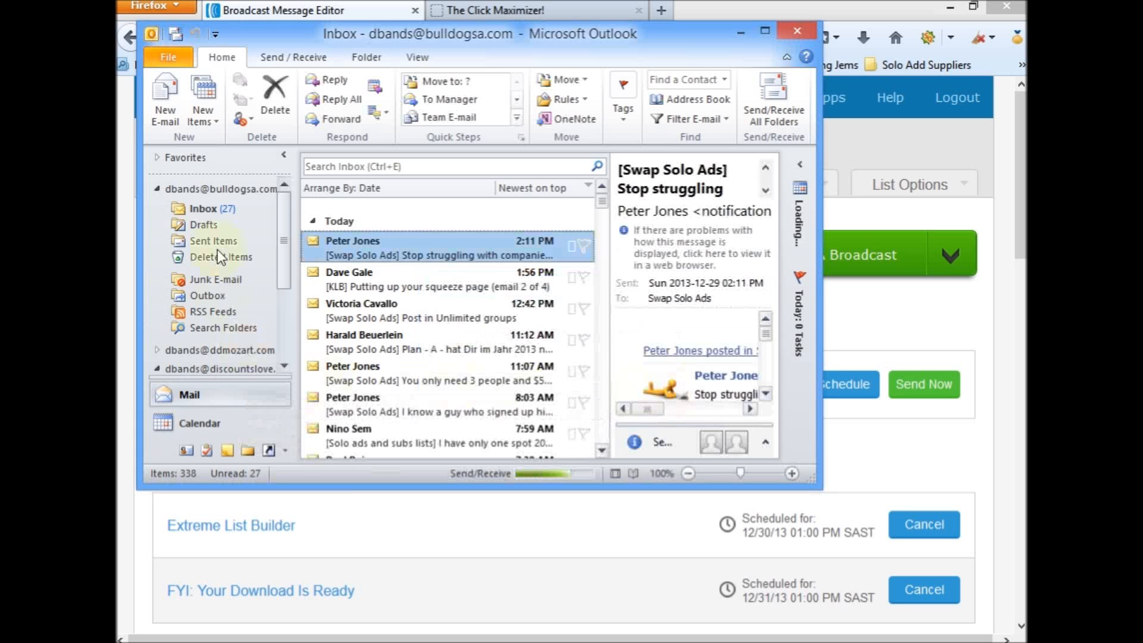
pyautogui.moveTo(284, 246); pyautogui.dragTo(281, 335)
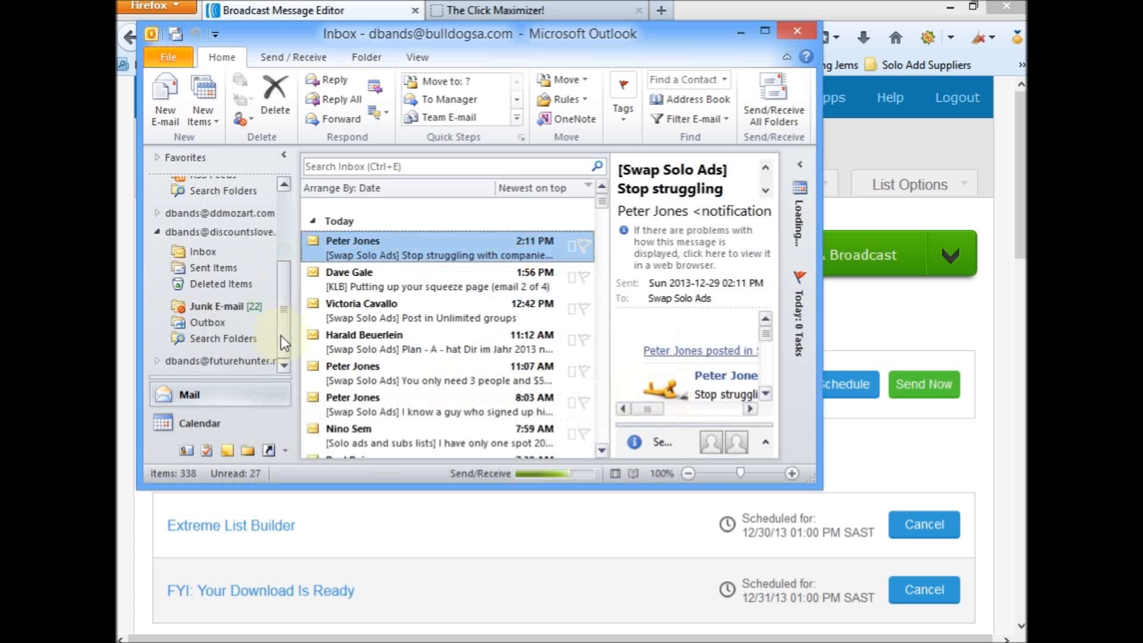
pyautogui.click(199, 251)
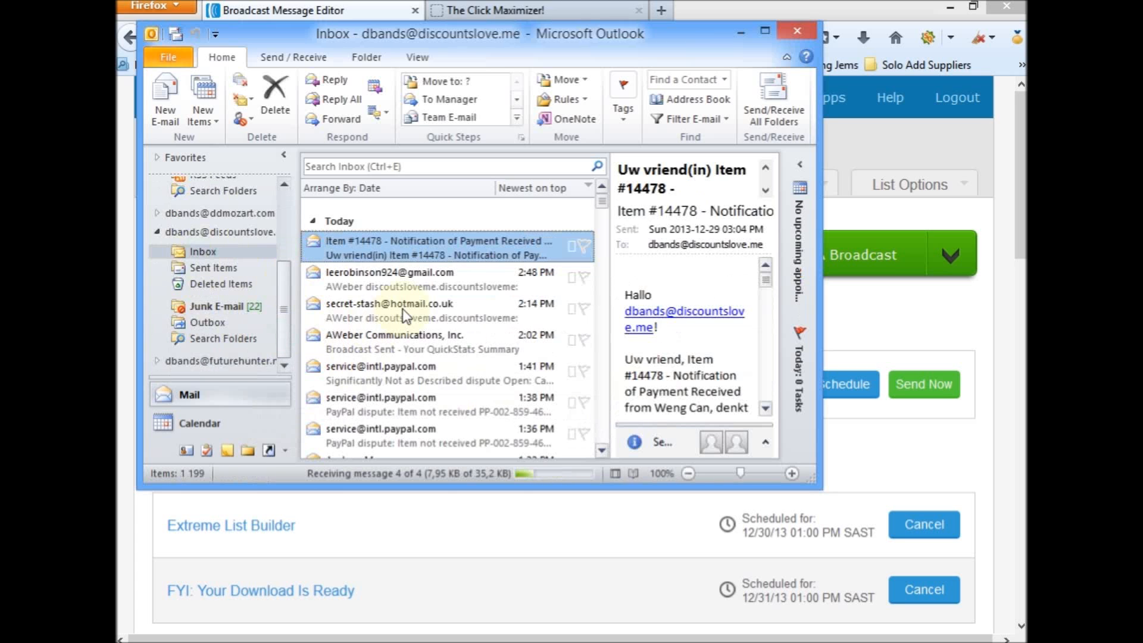
# Step: Send and receive mail for all folders, then view the "This is a demo" message in the maximized Outlook window
pyautogui.click(281, 54)
pyautogui.click(176, 91)
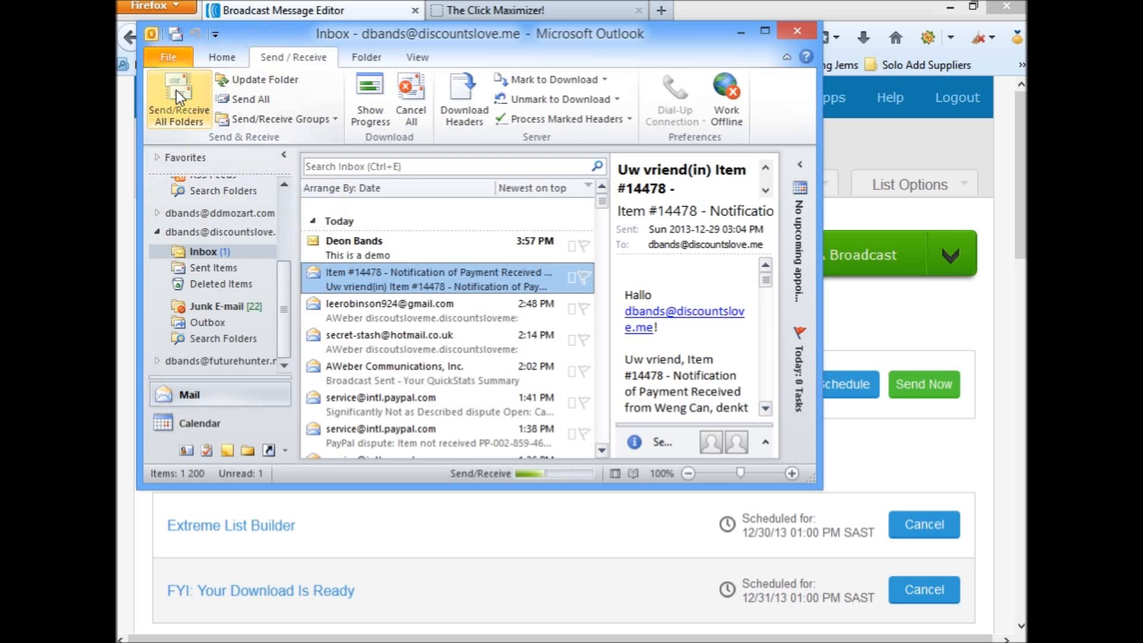
pyautogui.click(310, 242)
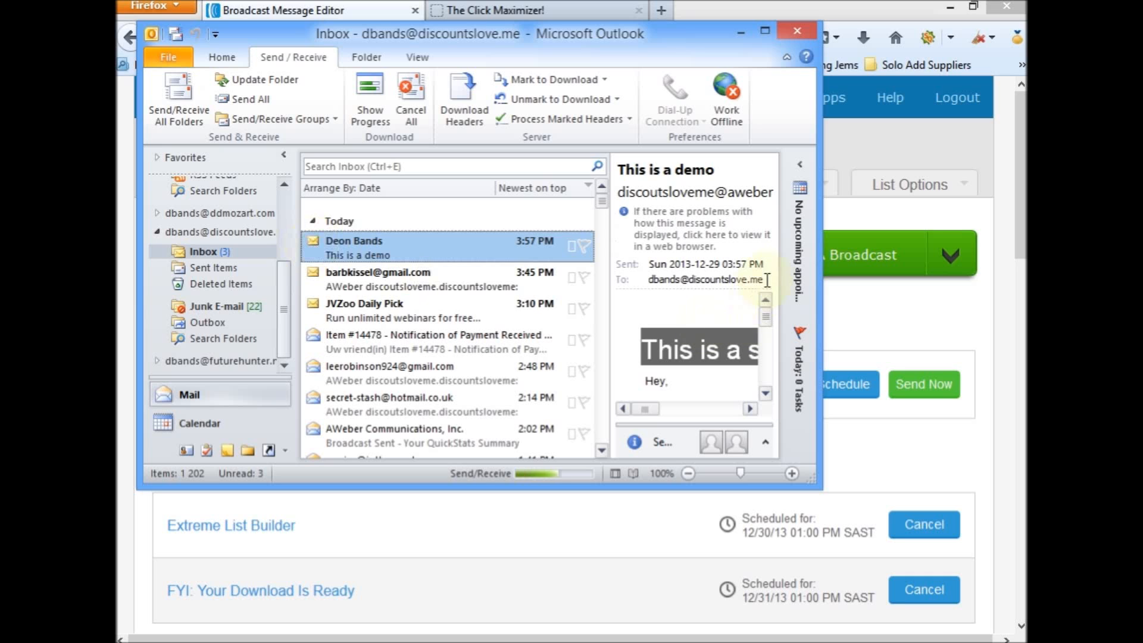
pyautogui.click(766, 35)
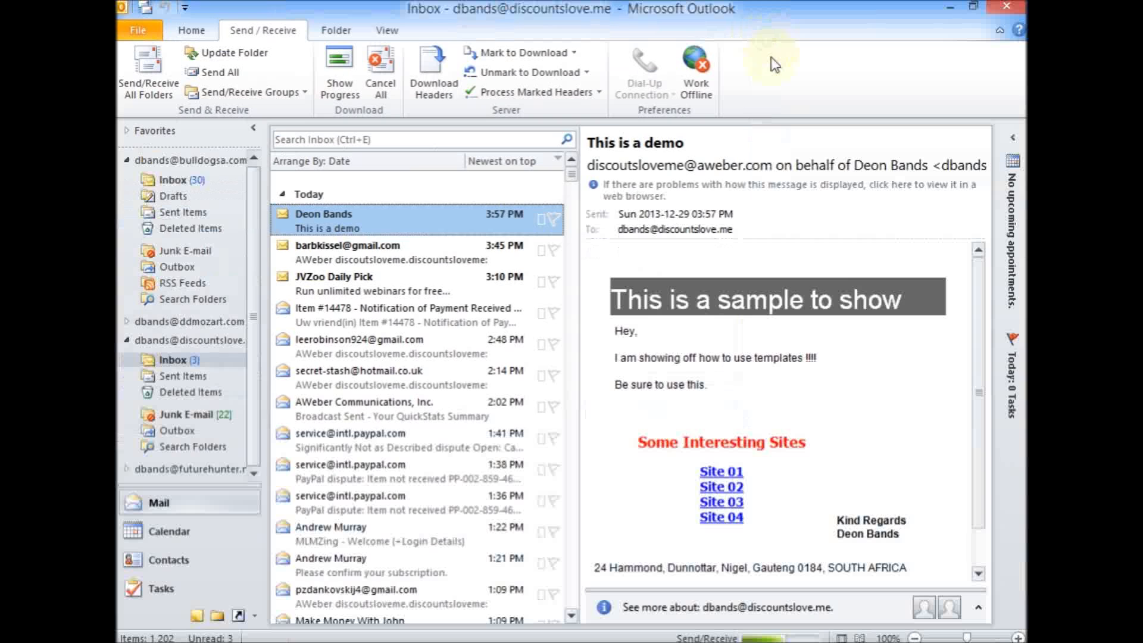
# Step: Check the rotator by opening the Site 01, Site 02, Site 03 and Site 04 links from the demo e-mail one after another
pyautogui.click(722, 475)
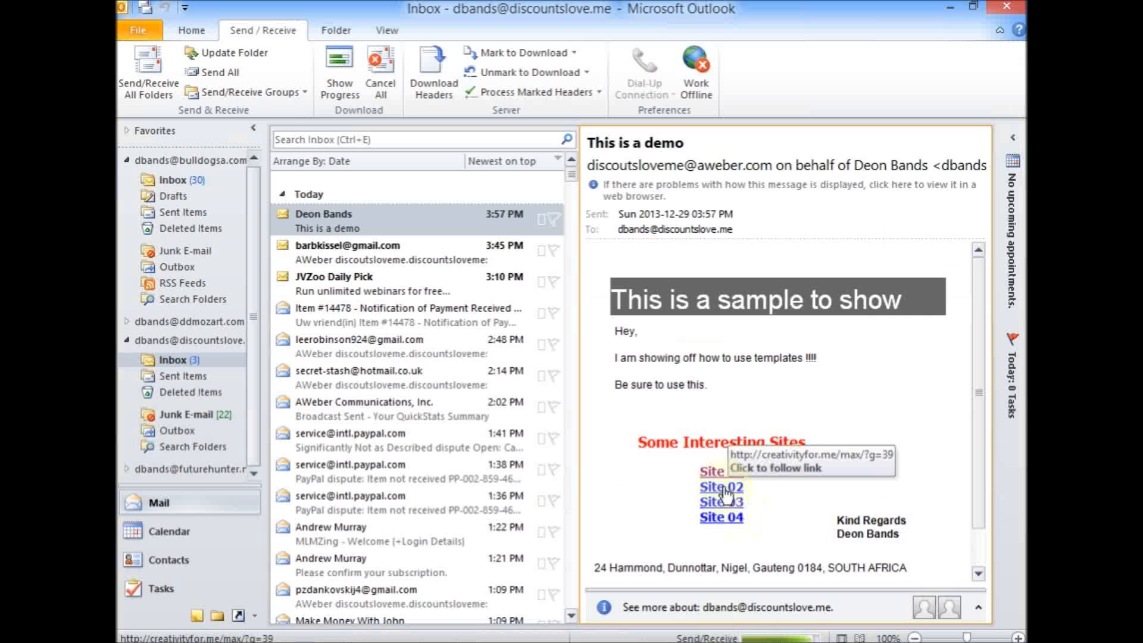
pyautogui.click(726, 492)
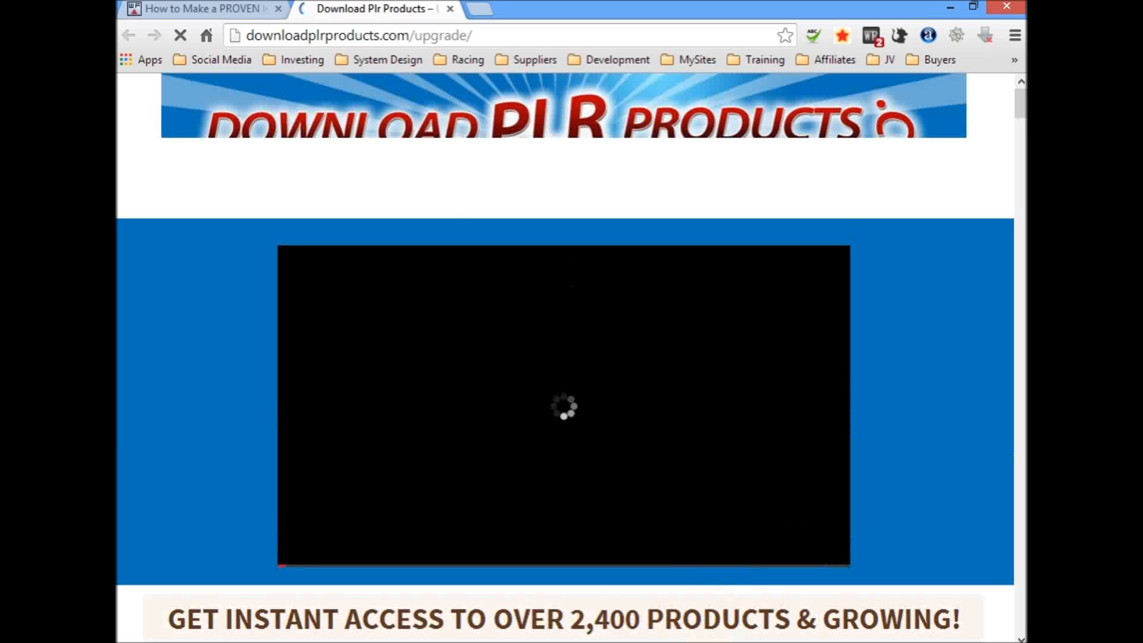
pyautogui.moveTo(708, 642)
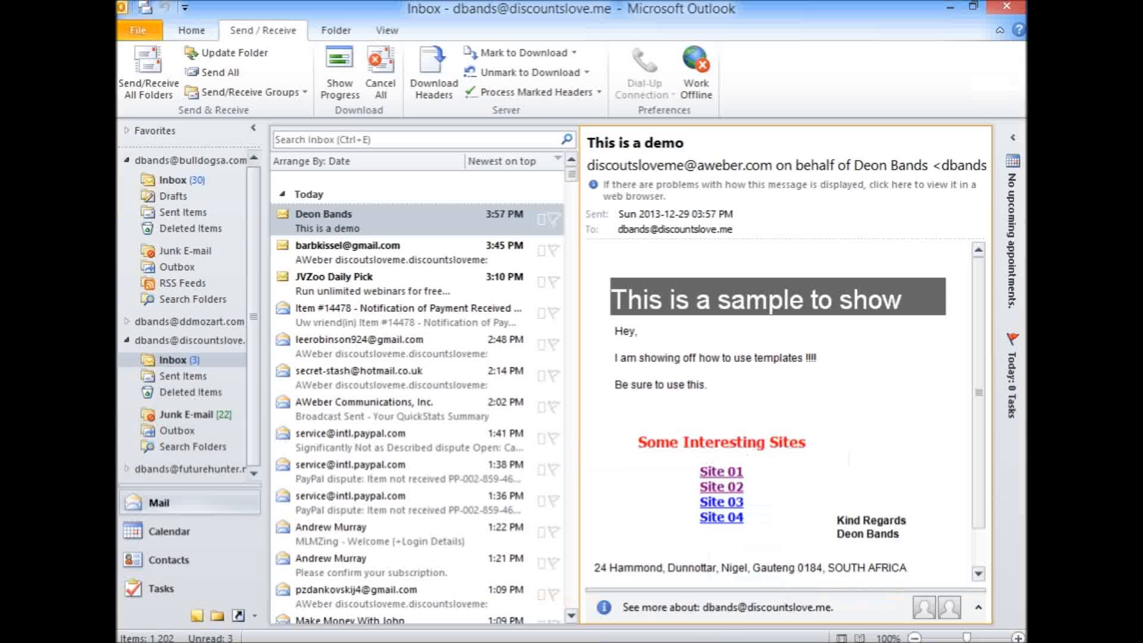
pyautogui.click(709, 640)
pyautogui.click(714, 518)
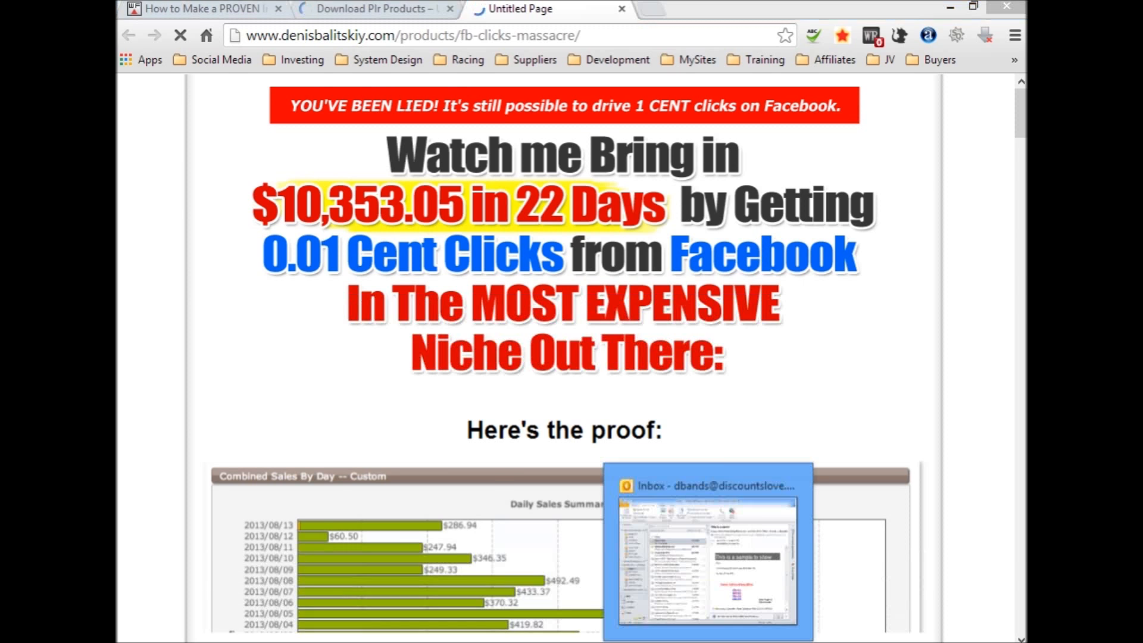
pyautogui.click(768, 545)
pyautogui.keyDown('ctrl'); pyautogui.click(717, 522); pyautogui.keyUp('ctrl')
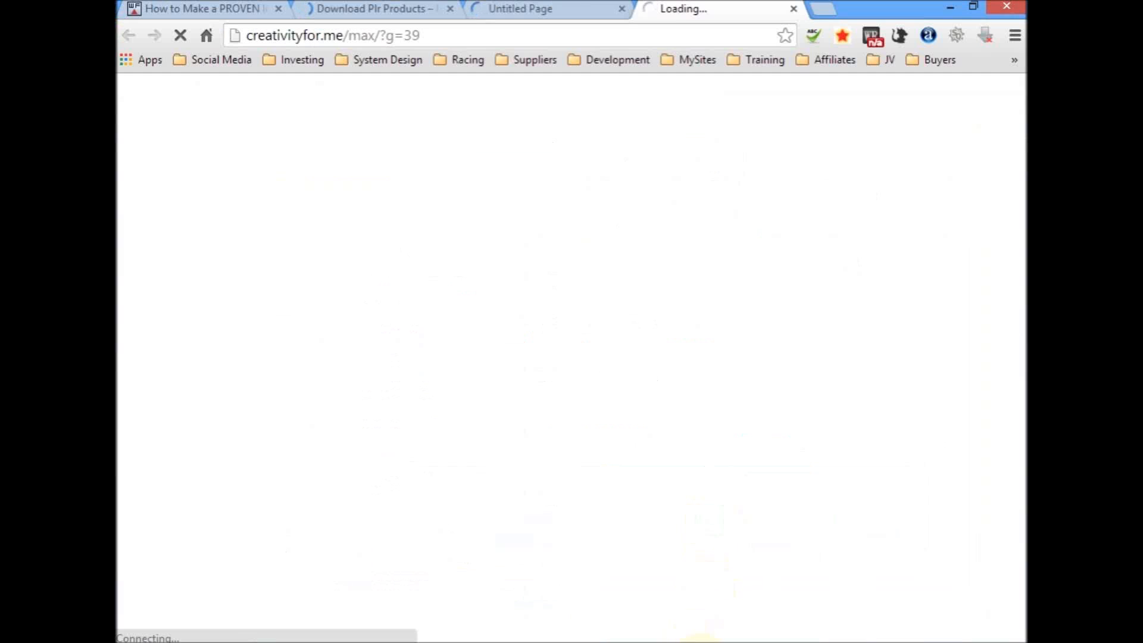
# Step: Return to Firefox, close the AWeber broadcast tab, and close the remaining window with The Click Maximizer
pyautogui.moveTo(708, 642)
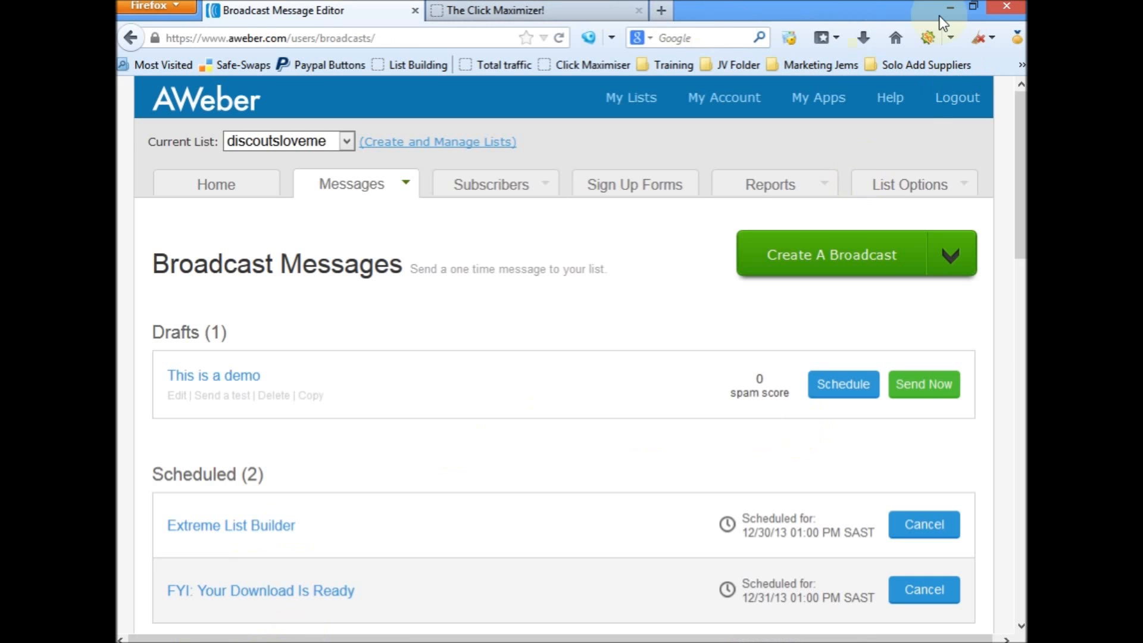
pyautogui.click(414, 11)
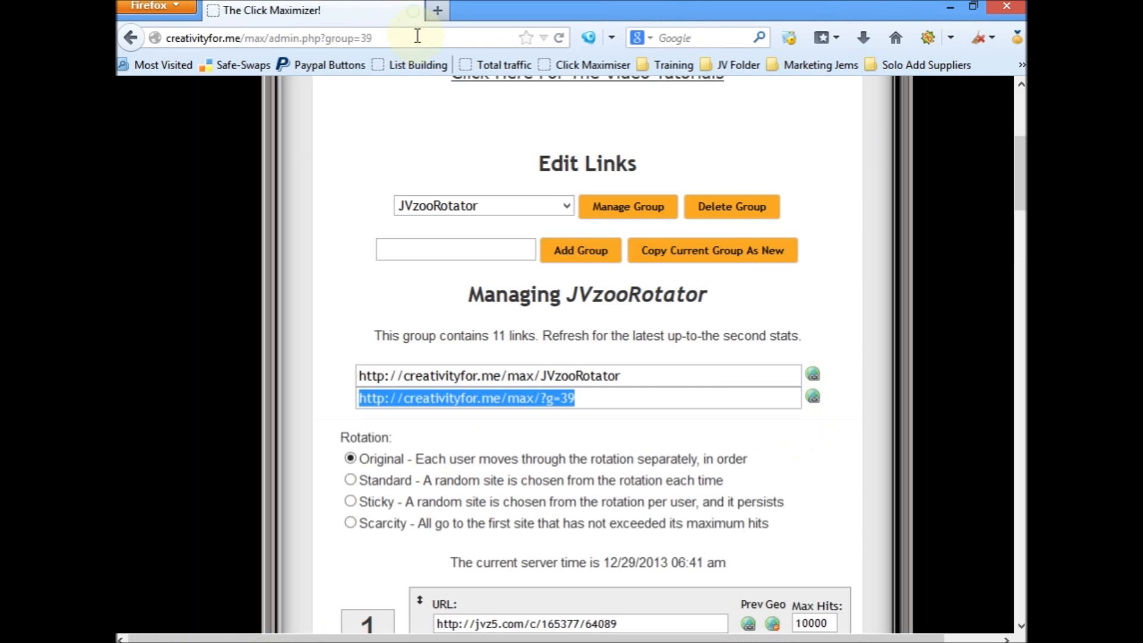
pyautogui.click(1001, 4)
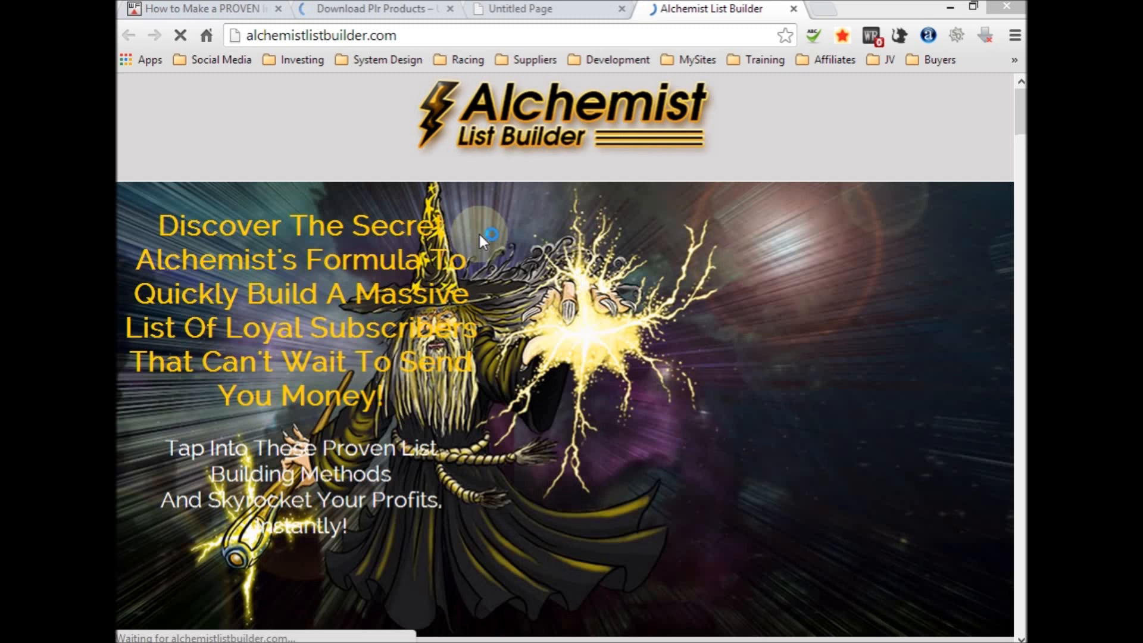
# Step: Close the four browser tabs opened from the e-mail's site links and close Outlook
pyautogui.click(795, 11)
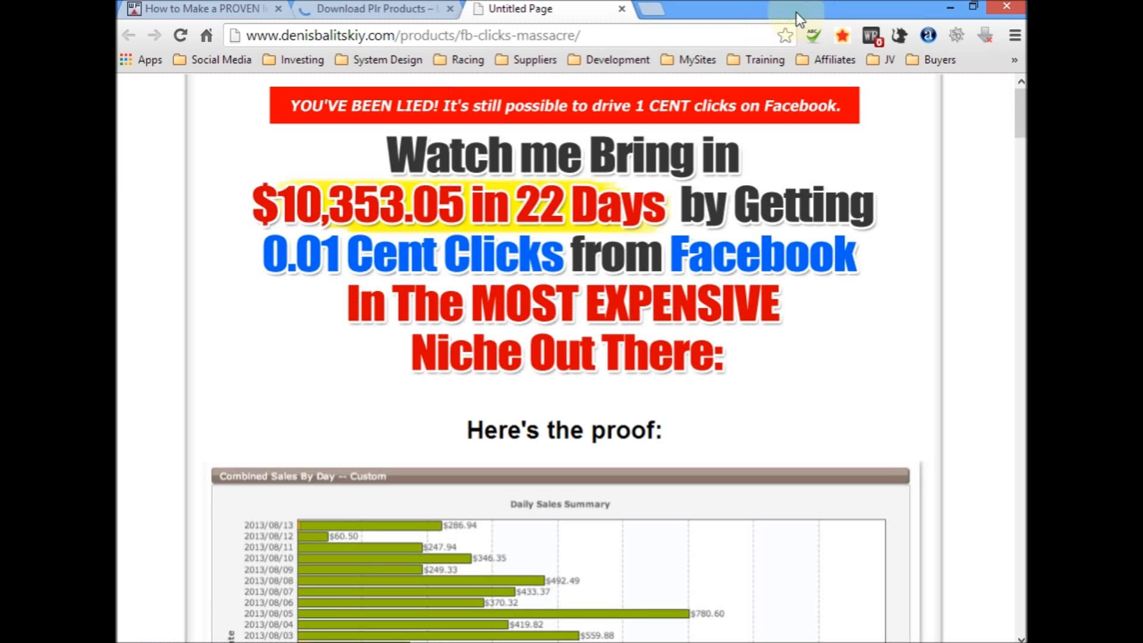
pyautogui.click(622, 8)
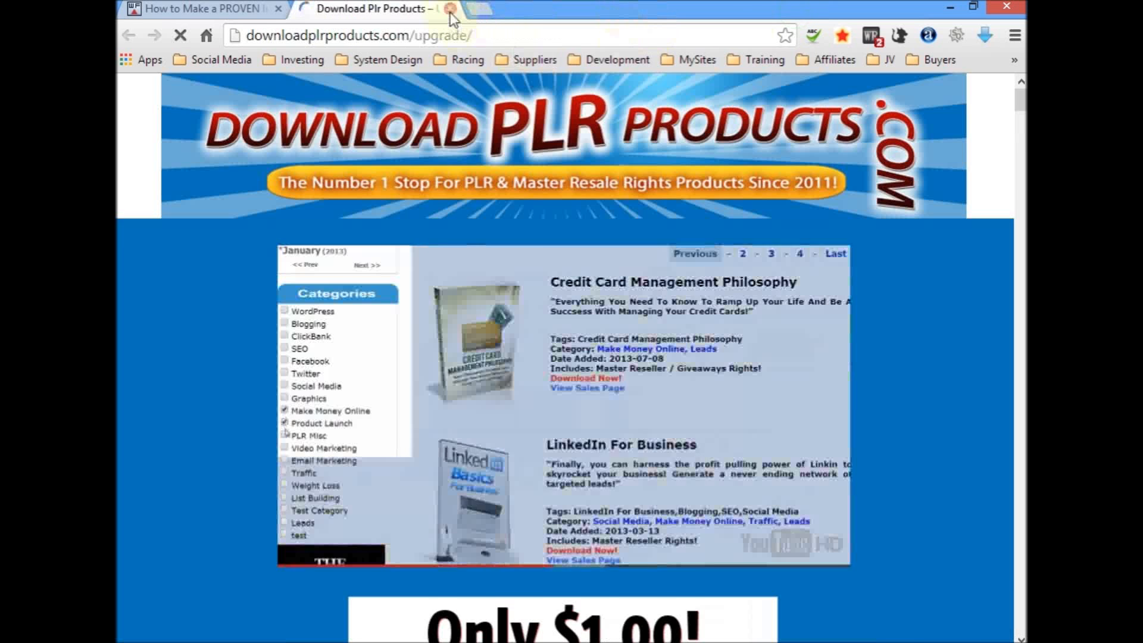
pyautogui.click(451, 8)
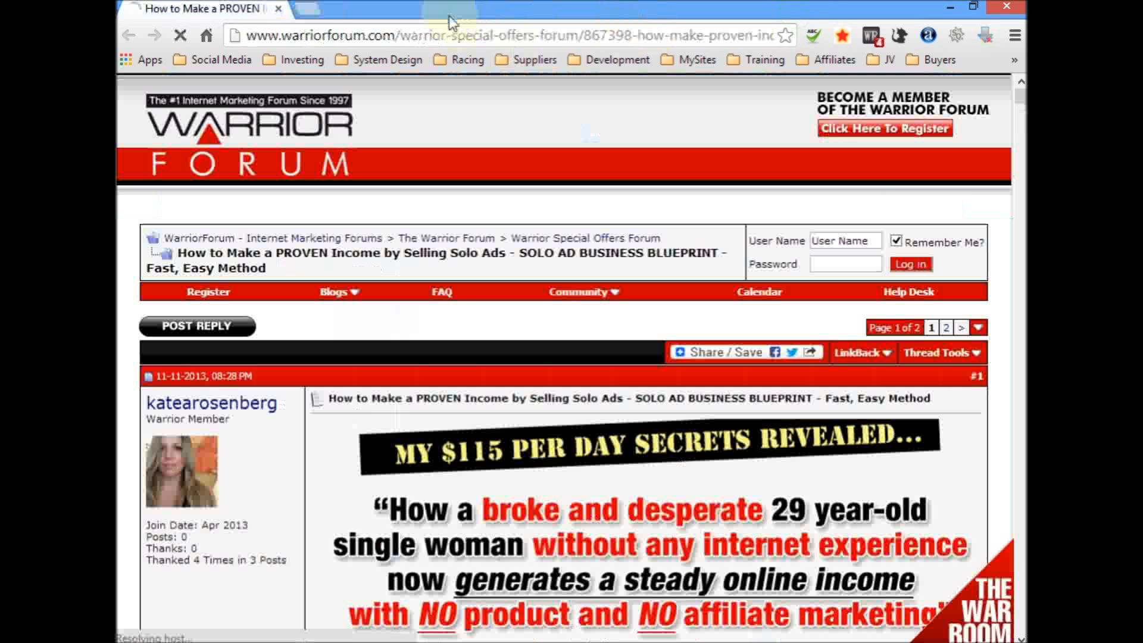
pyautogui.click(278, 9)
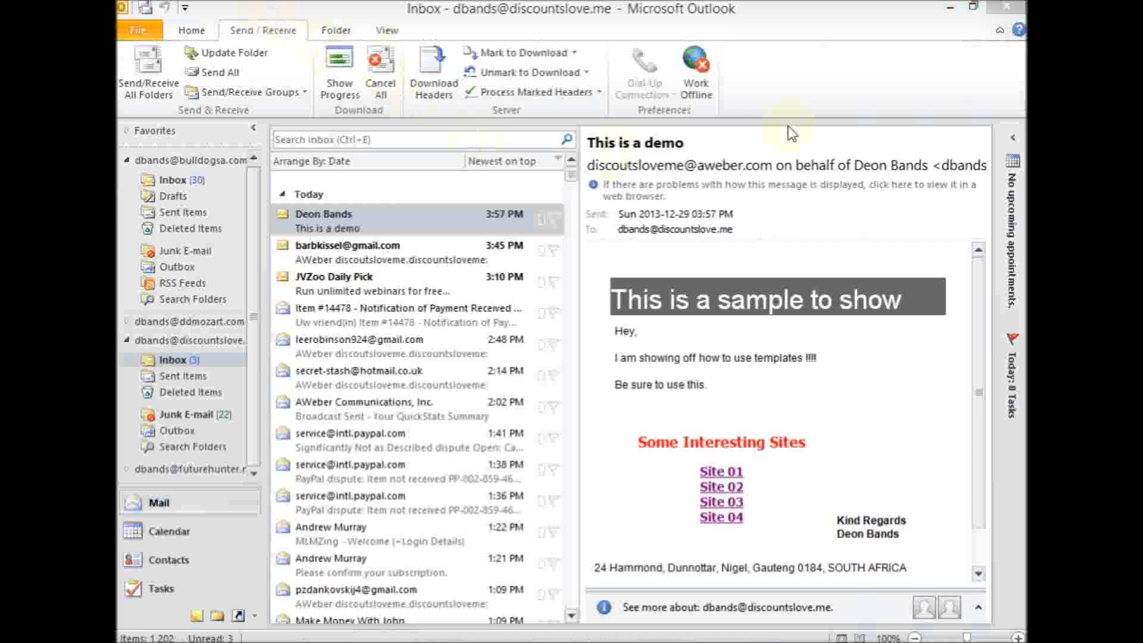
pyautogui.click(1006, 5)
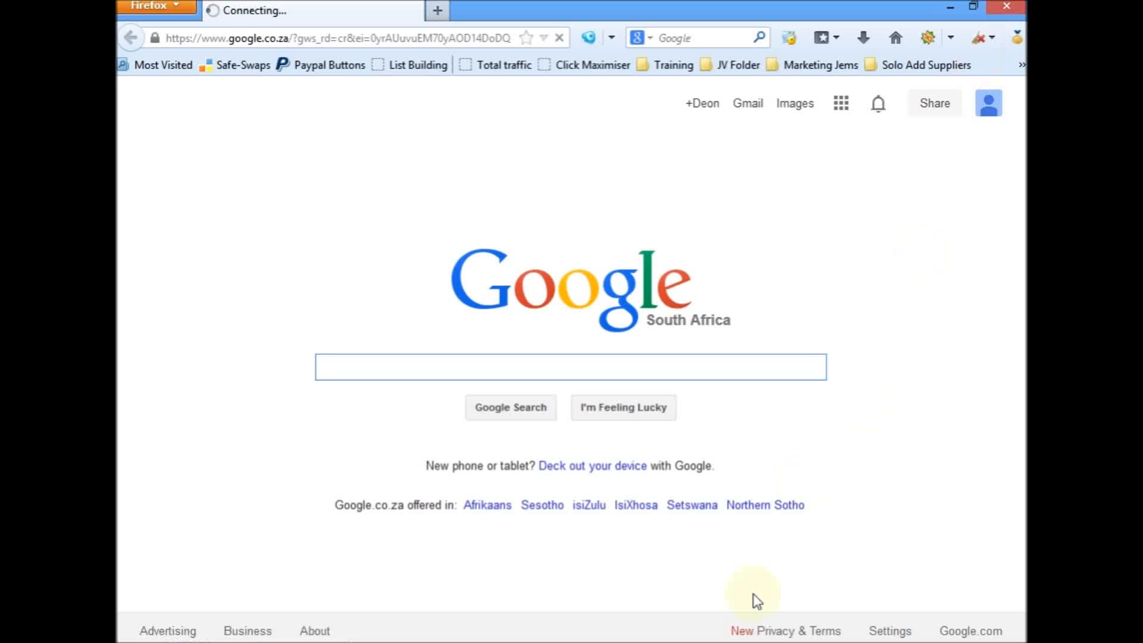
pyautogui.click(763, 642)
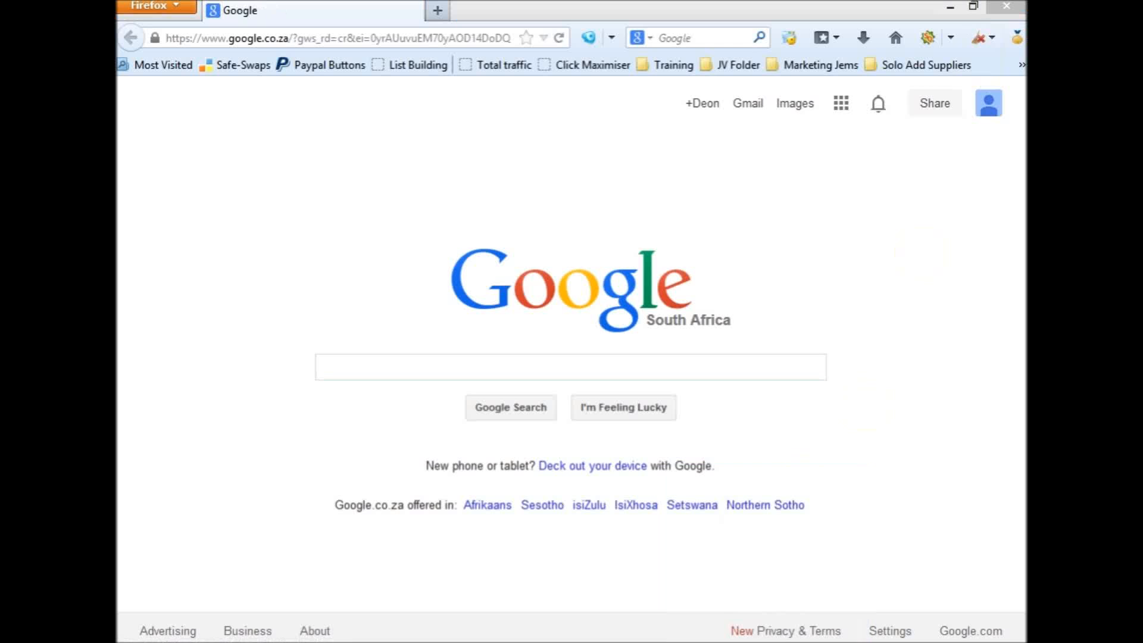